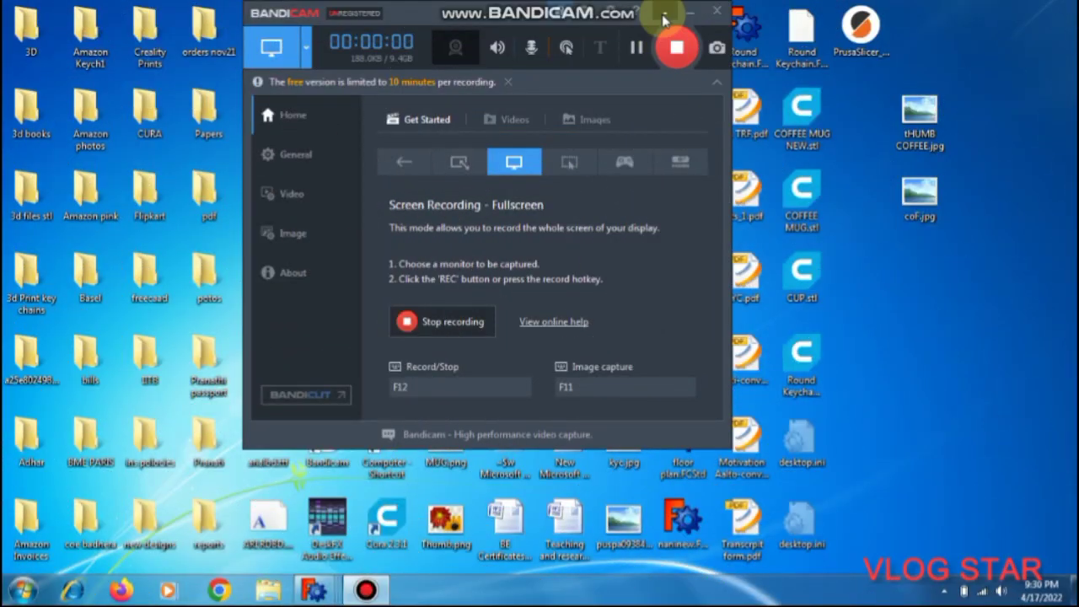
Step: Minimize Bandicam to the system tray so it keeps recording in the background
{"action": "left_click", "coordinate": [663, 17]}
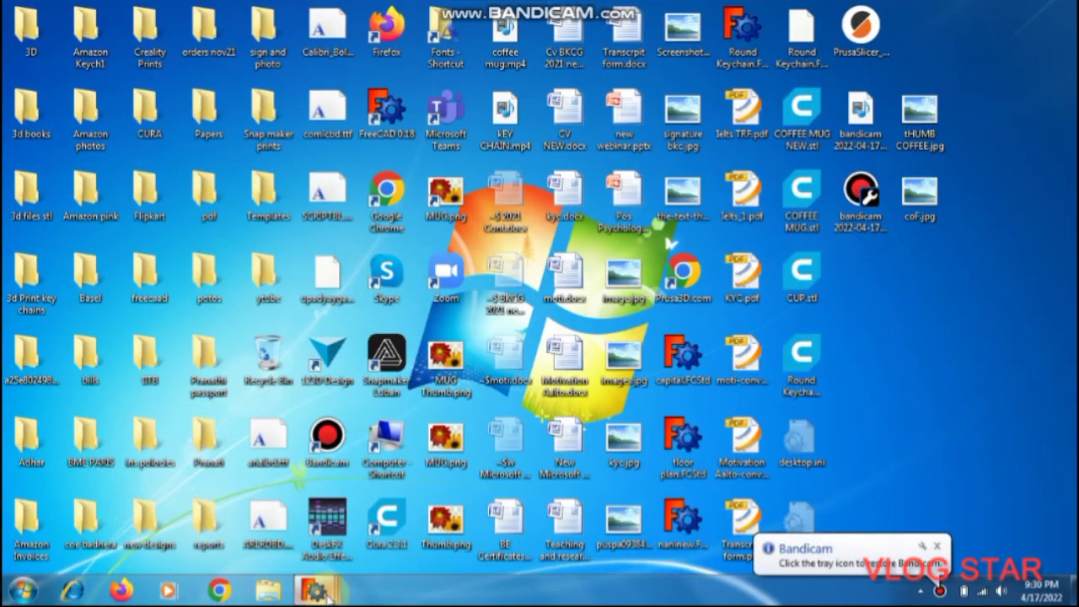
{"action": "mouse_move", "coordinate": [314, 590]}
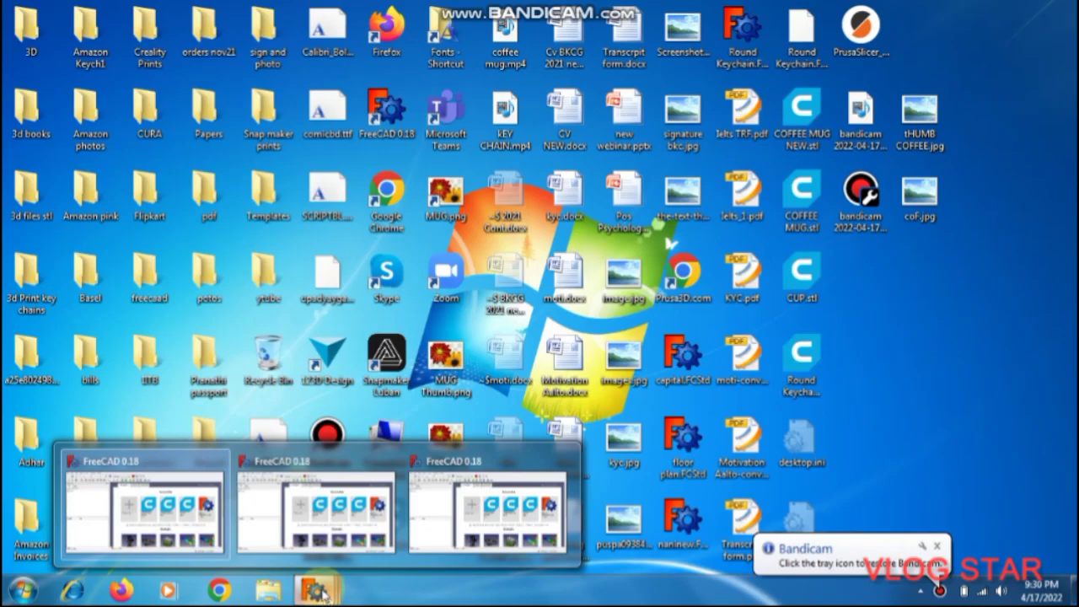
Step: Create a new Unnamed FreeCAD document and activate the Part workbench
{"action": "left_click", "coordinate": [192, 516]}
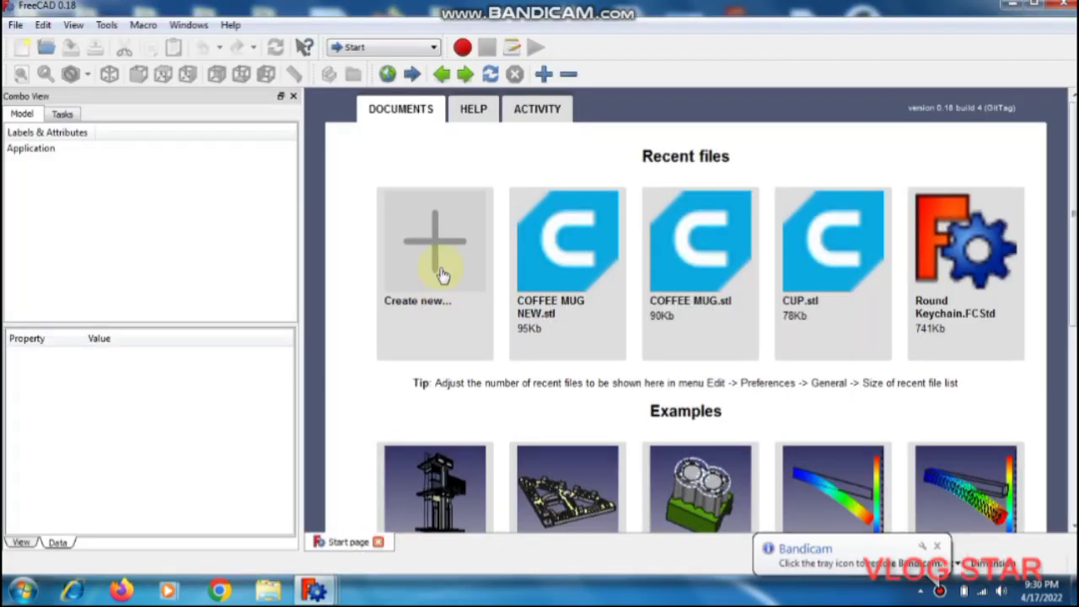
{"action": "left_click", "coordinate": [439, 268]}
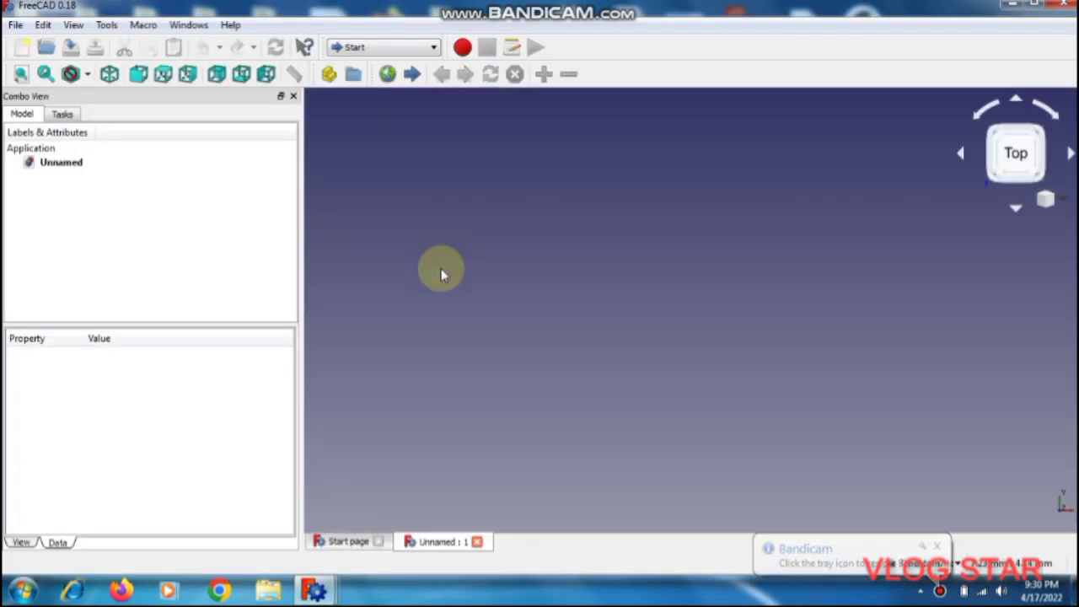
{"action": "left_click", "coordinate": [368, 51]}
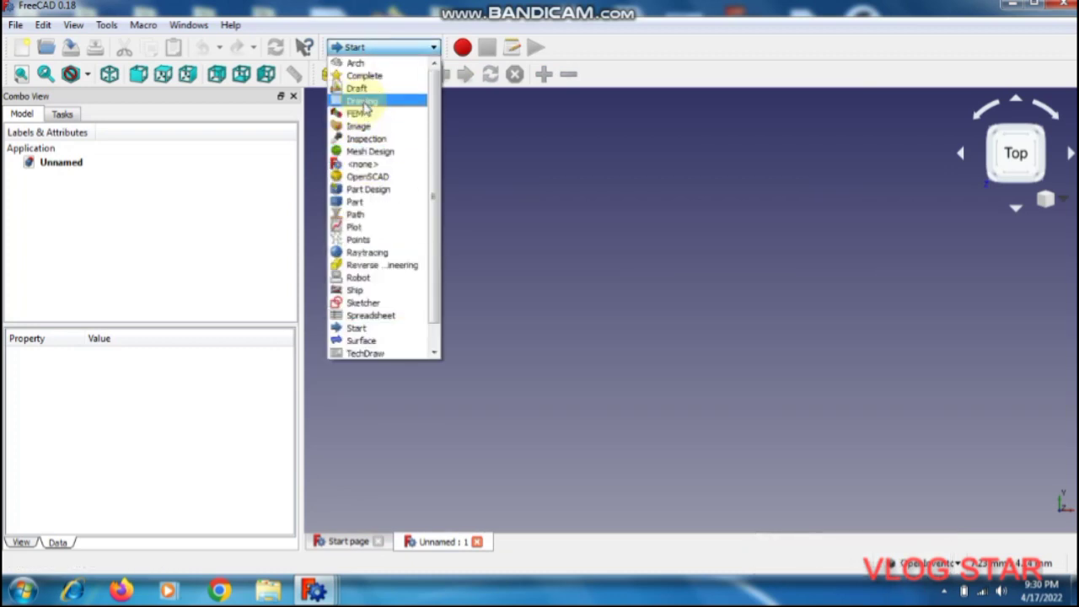
{"action": "left_click", "coordinate": [374, 203]}
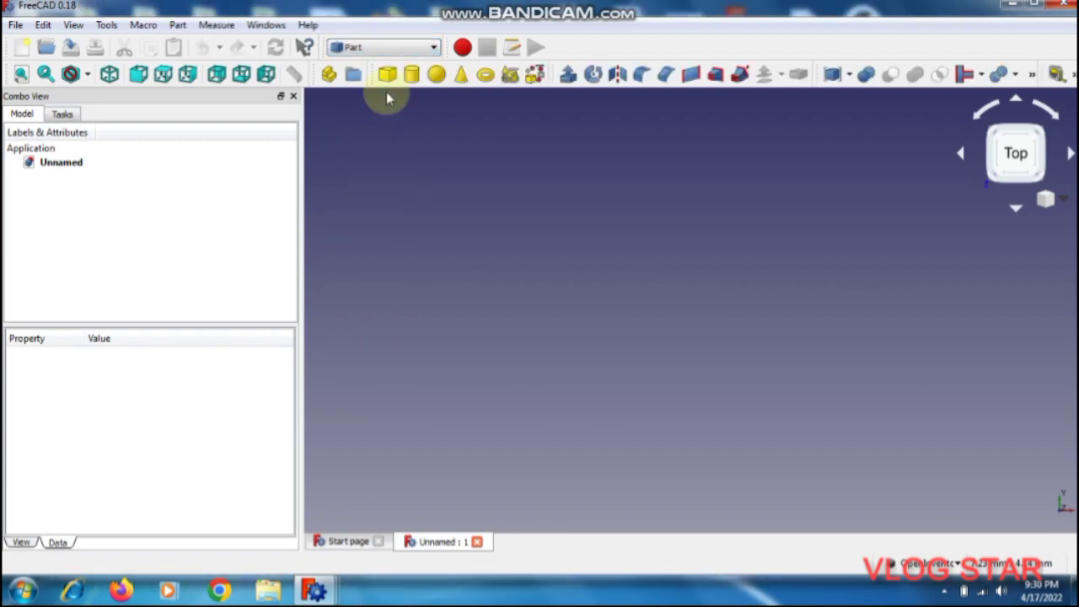
Step: Add a Part Cube sized 80 mm long, 6 mm wide and 30 mm high
{"action": "left_click", "coordinate": [387, 76]}
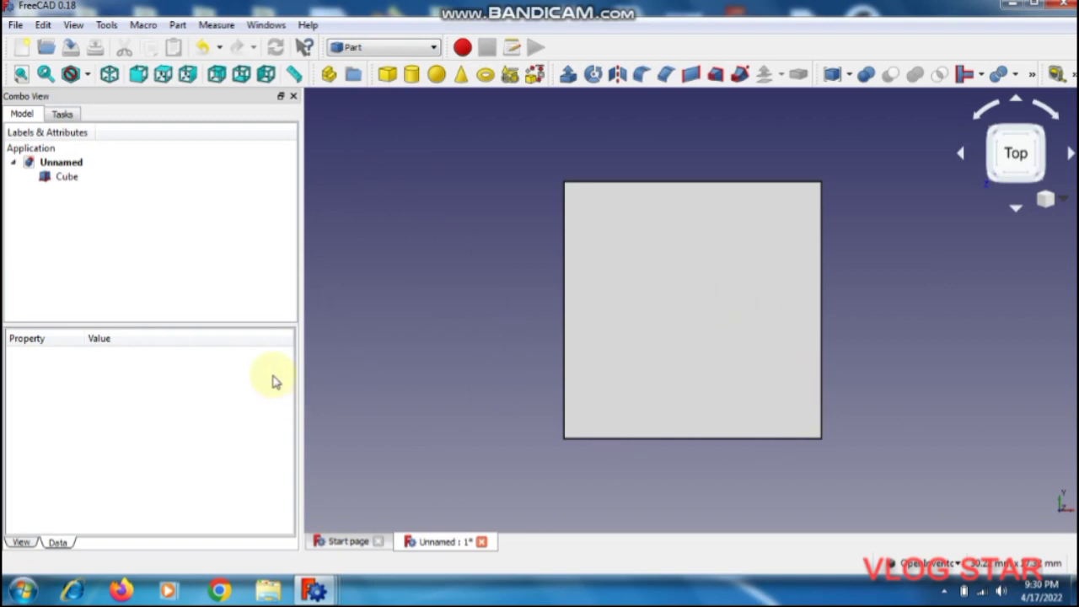
{"action": "left_click", "coordinate": [71, 177]}
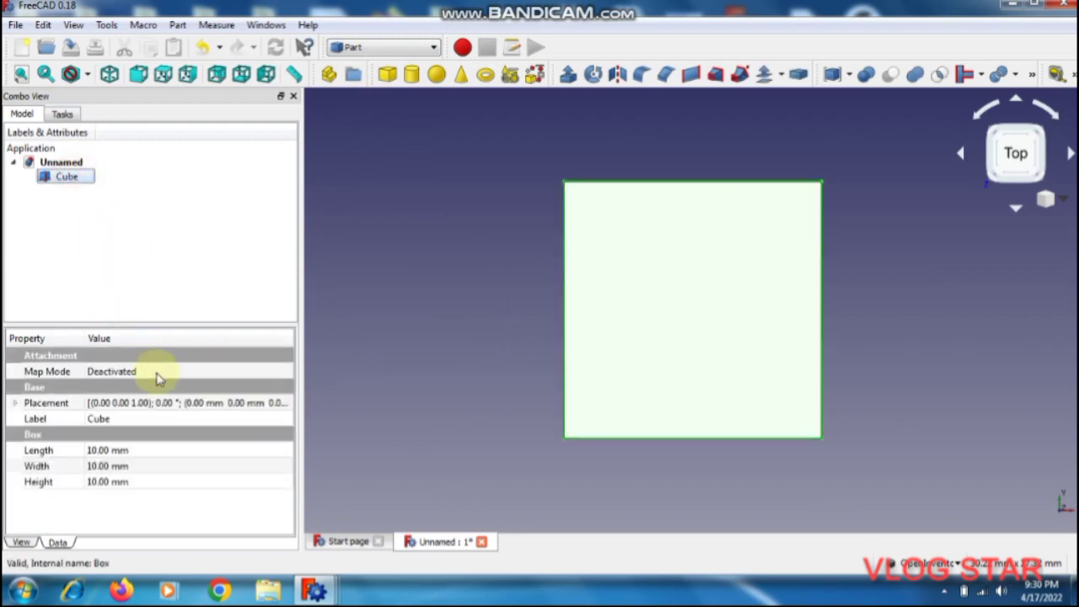
{"action": "left_click", "coordinate": [115, 451]}
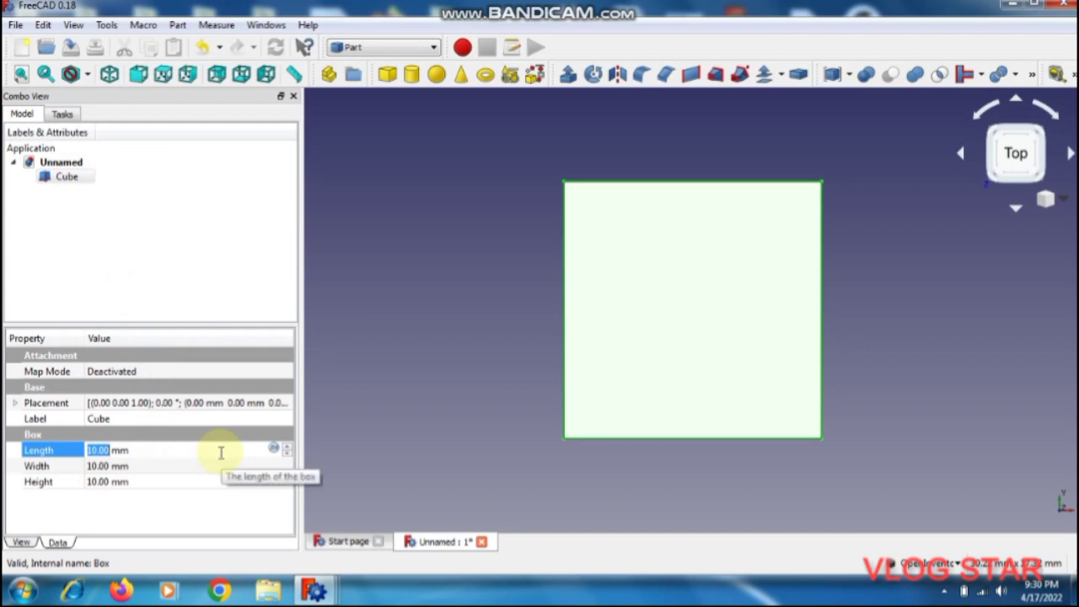
{"action": "type", "text": "80"}
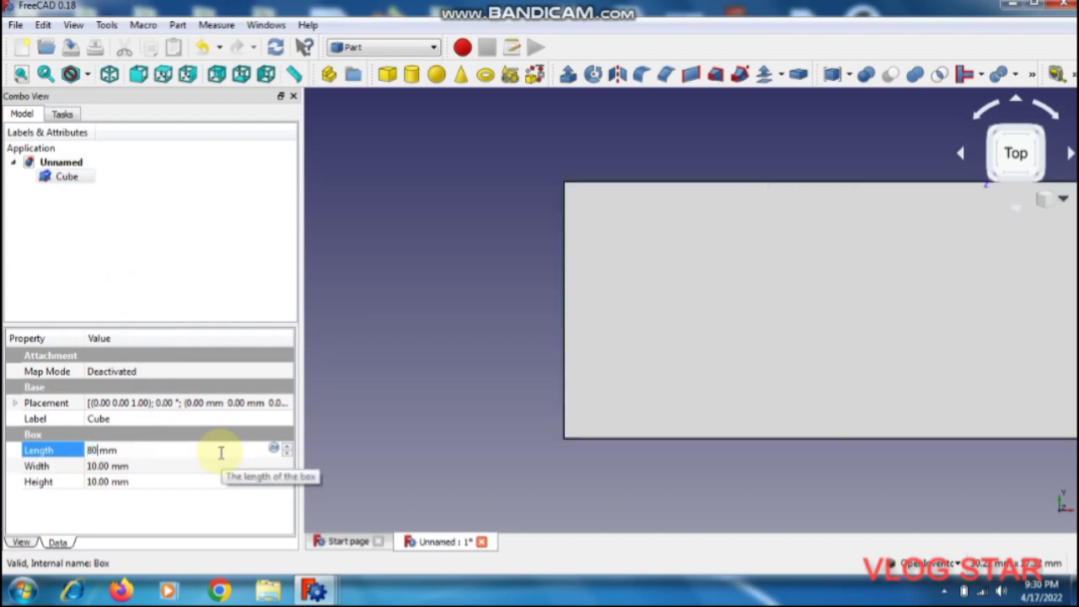
{"action": "left_click", "coordinate": [130, 465]}
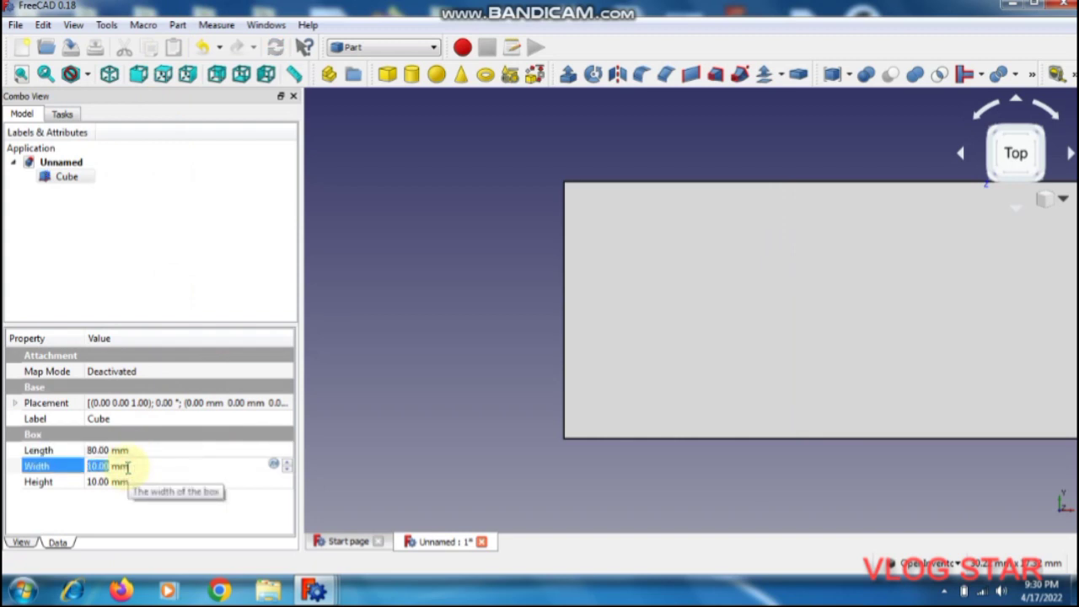
{"action": "type", "text": "6"}
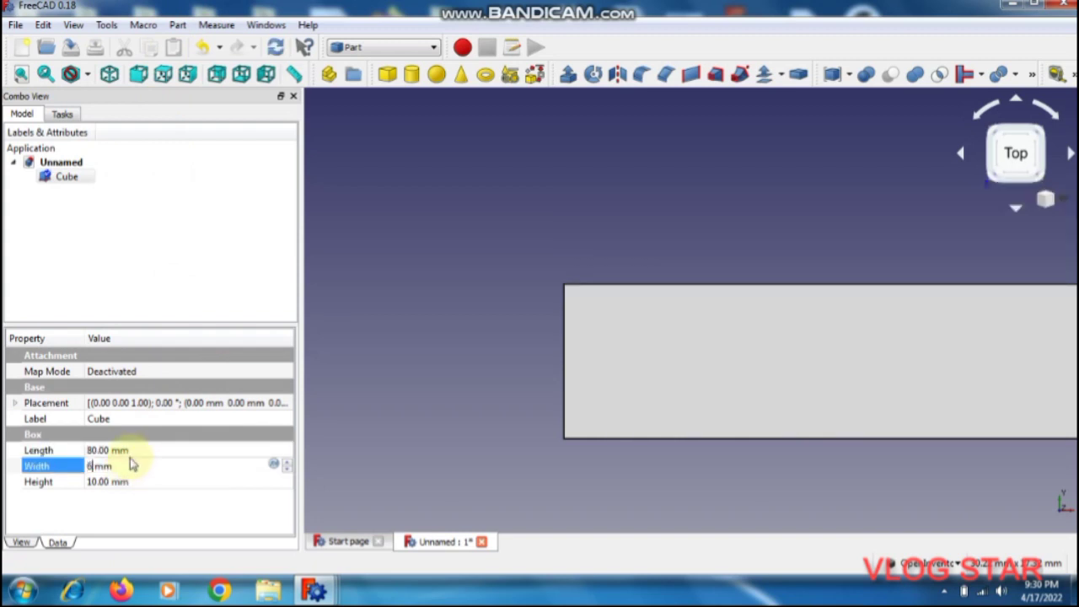
{"action": "left_click", "coordinate": [125, 483]}
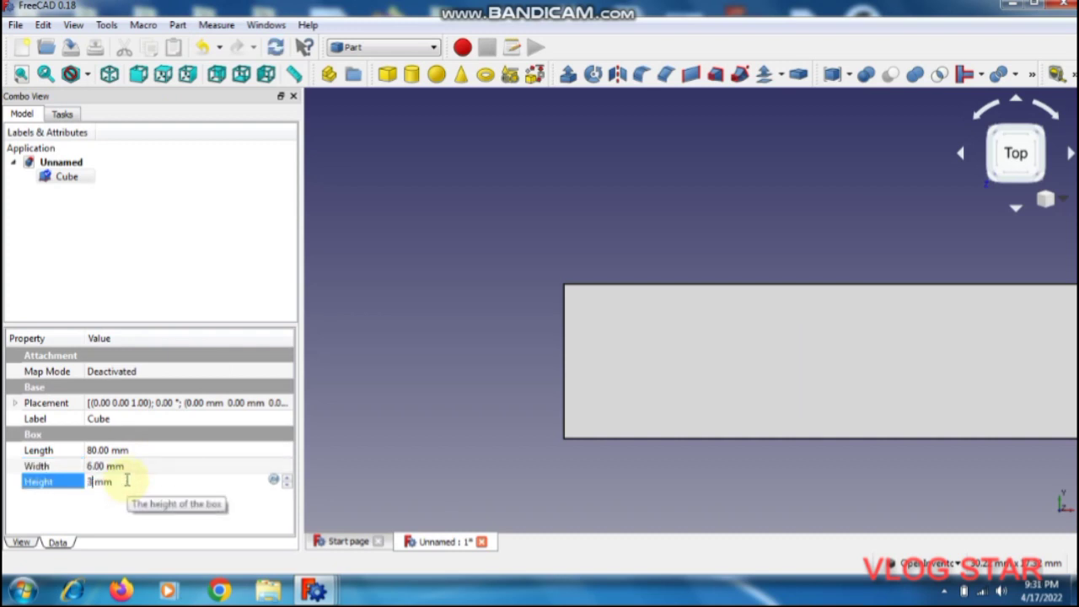
{"action": "left_click", "coordinate": [138, 265]}
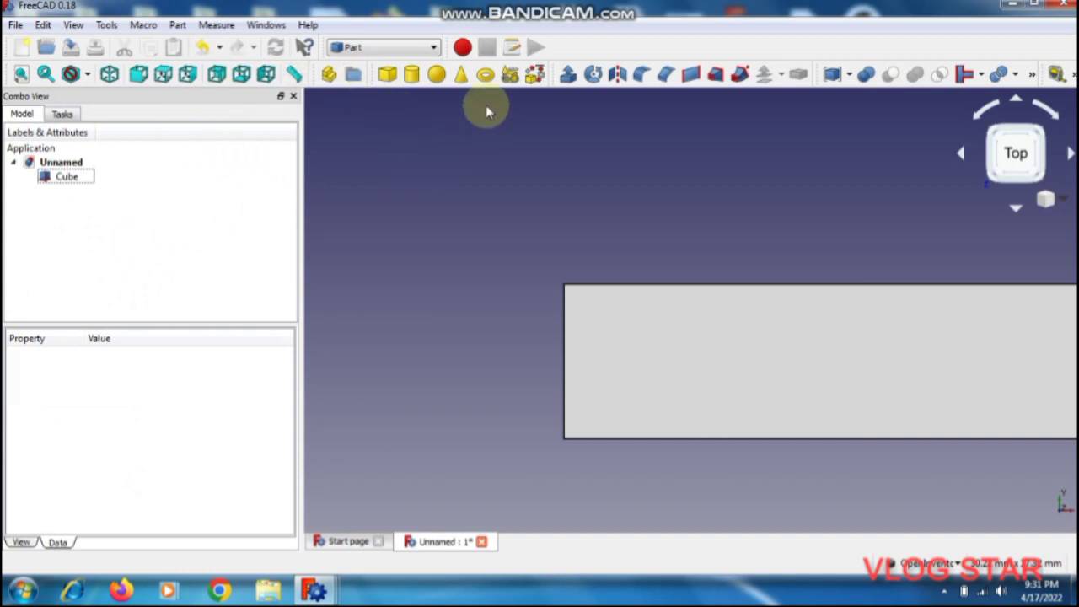
Step: Add a Torus with 10 mm and 2 mm radii and switch to OpenInventor navigation
{"action": "left_click", "coordinate": [487, 77]}
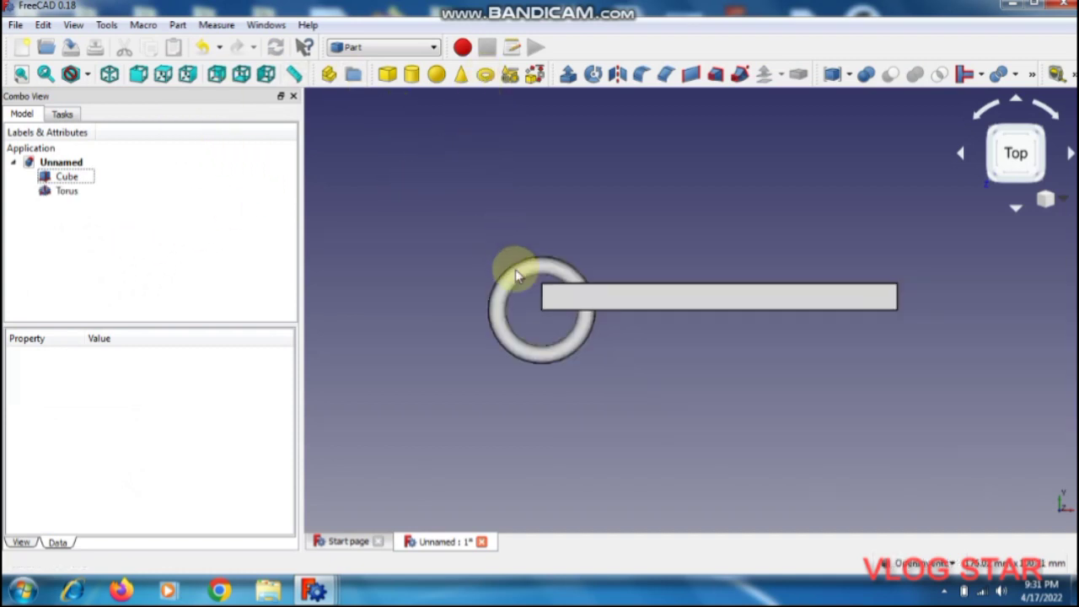
{"action": "left_click", "coordinate": [950, 562]}
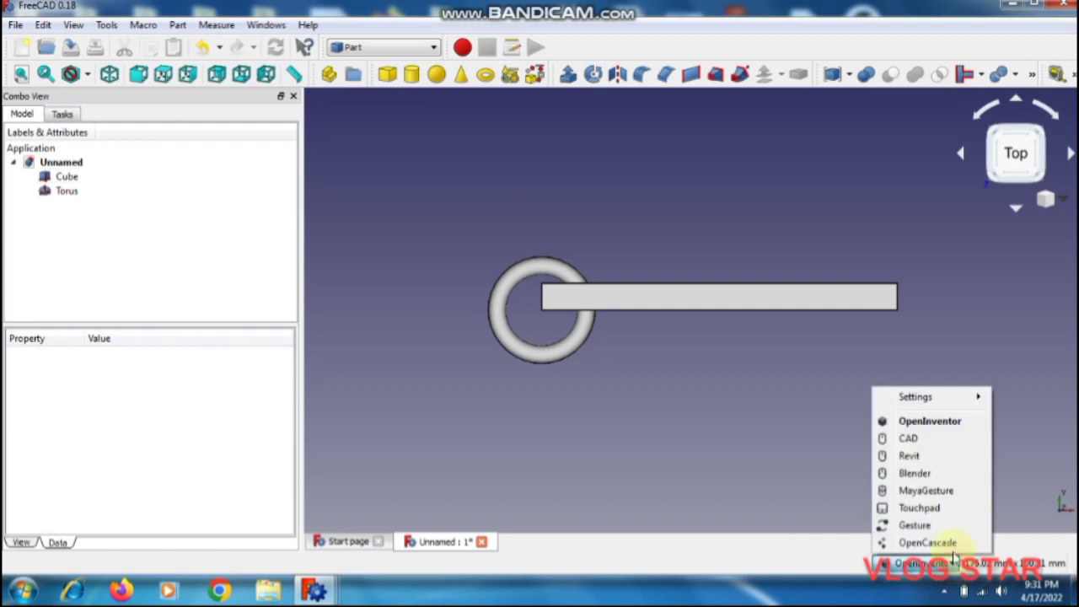
{"action": "left_click", "coordinate": [940, 426]}
{"action": "mouse_move", "coordinate": [828, 316]}
{"action": "left_mouse_down"}
{"action": "mouse_move", "coordinate": [835, 389]}
{"action": "mouse_move", "coordinate": [764, 373]}
{"action": "mouse_move", "coordinate": [574, 259]}
{"action": "mouse_move", "coordinate": [549, 282]}
{"action": "mouse_move", "coordinate": [590, 326]}
{"action": "mouse_move", "coordinate": [655, 345]}
{"action": "mouse_move", "coordinate": [675, 319]}
{"action": "mouse_move", "coordinate": [669, 306]}
{"action": "left_mouse_up"}
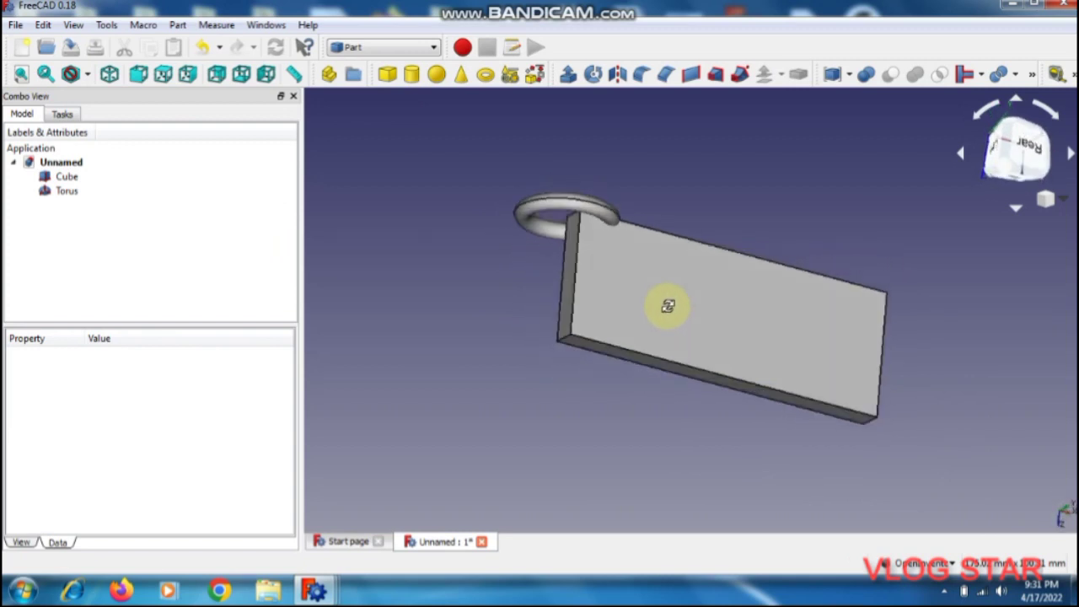
{"action": "double_click", "coordinate": [71, 196]}
Step: Open the Torus placement settings and set a 90° Roll rotation
{"action": "left_click", "coordinate": [145, 149]}
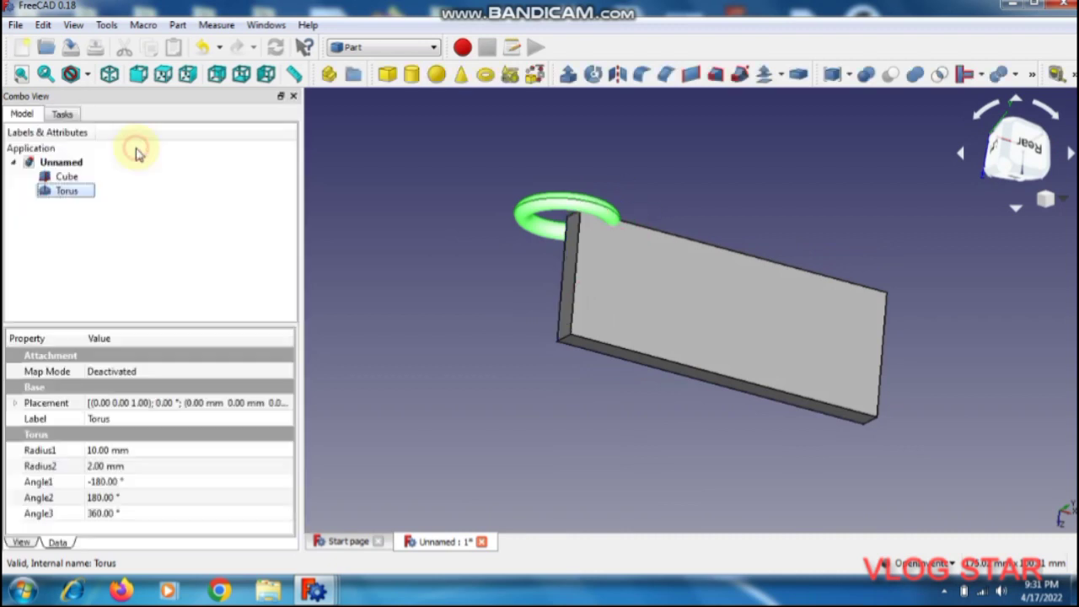
{"action": "left_click", "coordinate": [131, 405]}
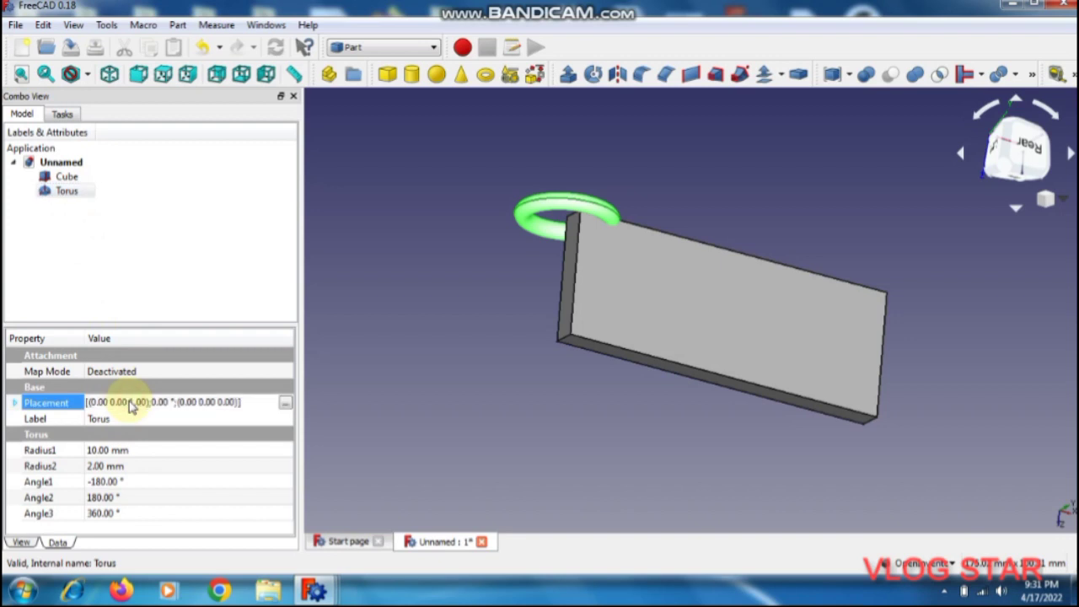
{"action": "left_click", "coordinate": [286, 405]}
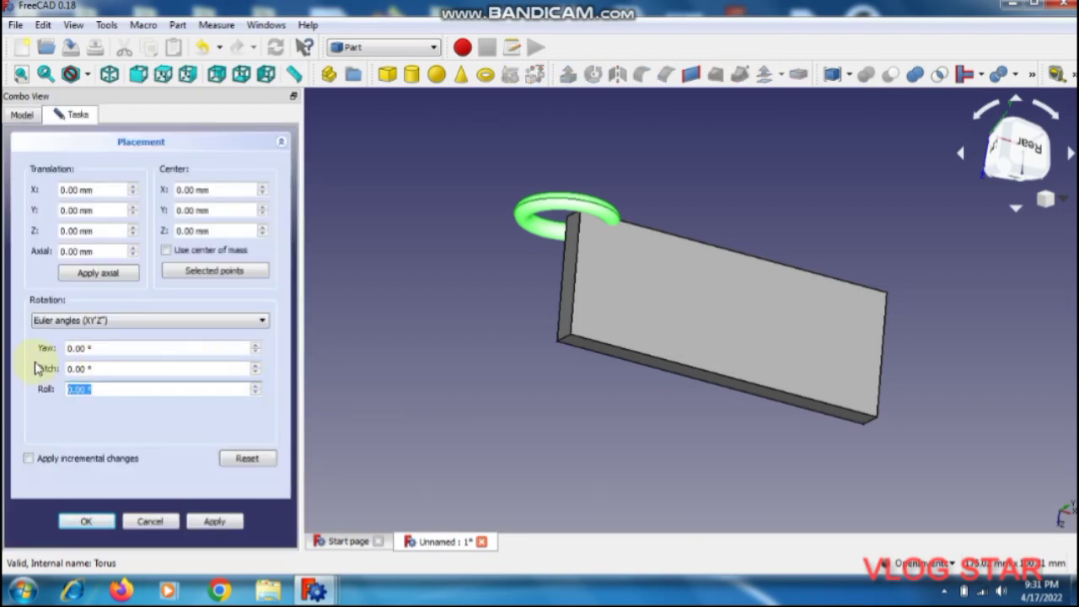
{"action": "type", "text": "90"}
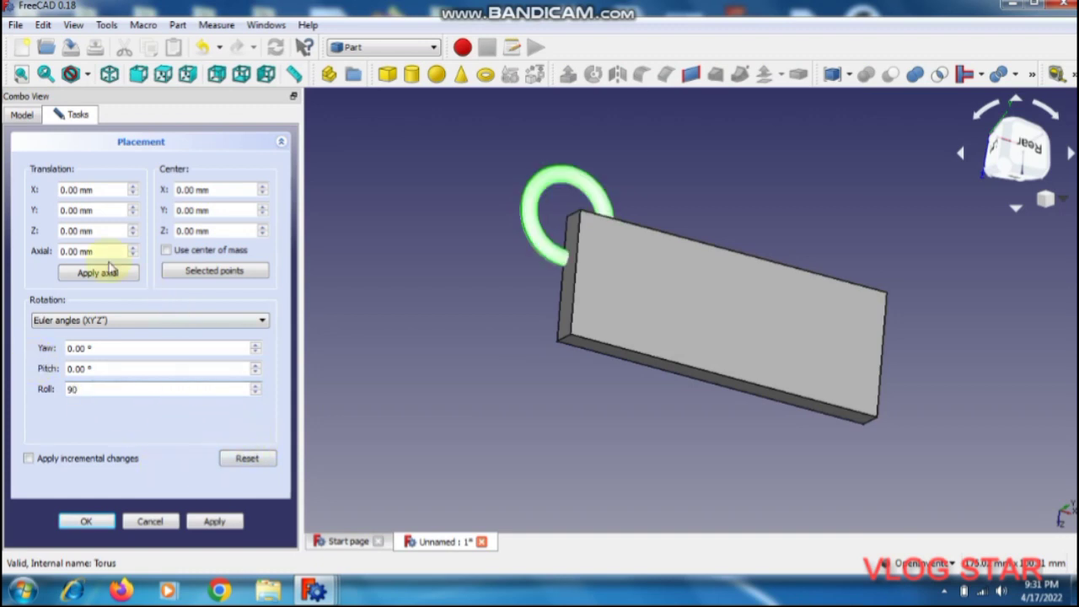
Step: Step the Torus Z position up and down toward 15 mm
{"action": "left_click", "coordinate": [130, 239]}
{"action": "left_click", "coordinate": [131, 239]}
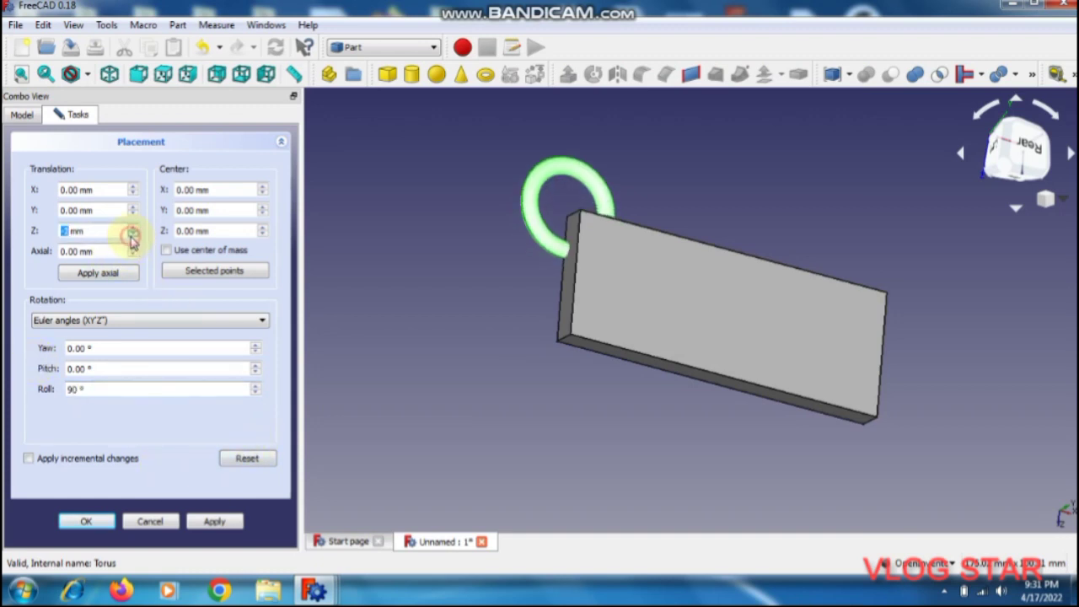
{"action": "left_click", "coordinate": [130, 238]}
{"action": "left_click", "coordinate": [131, 235]}
{"action": "left_click", "coordinate": [131, 235]}
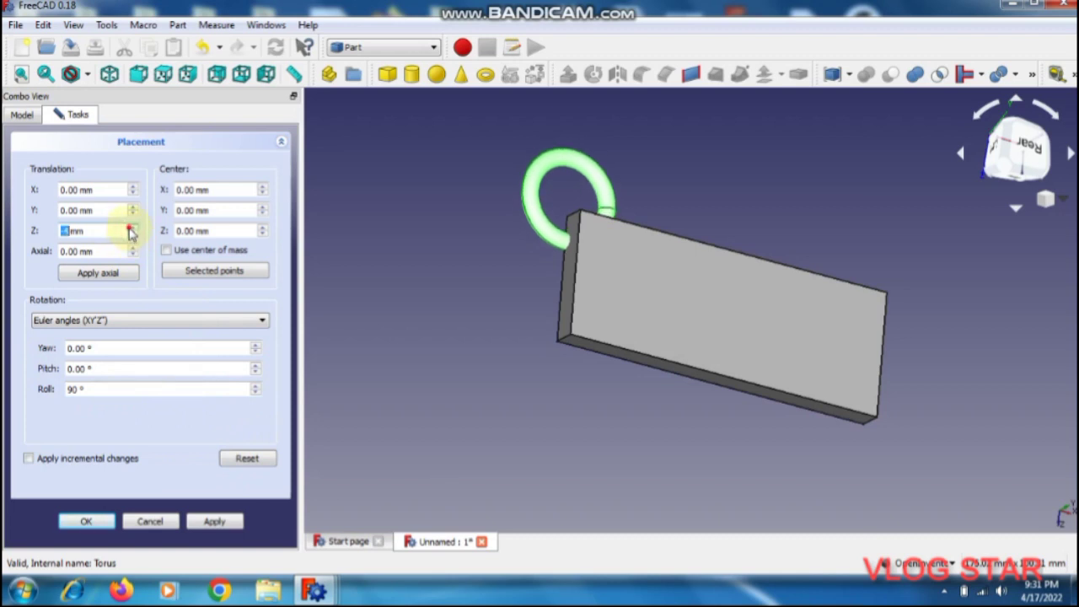
{"action": "left_click", "coordinate": [131, 235]}
{"action": "left_click", "coordinate": [131, 235]}
{"action": "left_click", "coordinate": [131, 235]}
{"action": "left_click", "coordinate": [130, 235]}
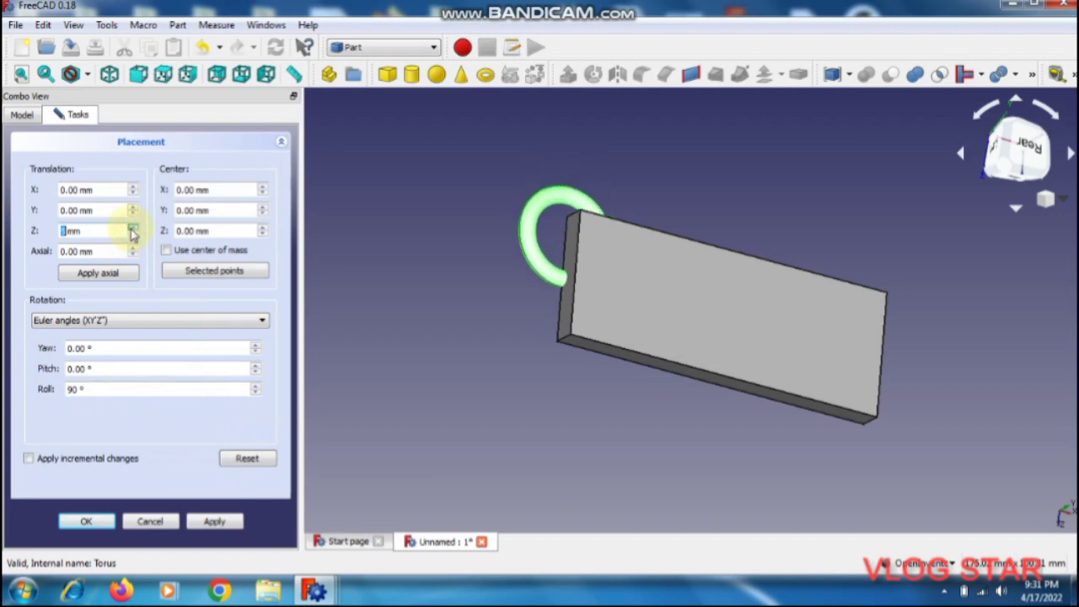
{"action": "left_click", "coordinate": [131, 235]}
{"action": "left_click", "coordinate": [131, 235]}
{"action": "left_click", "coordinate": [132, 235]}
{"action": "left_click", "coordinate": [132, 235]}
{"action": "left_click", "coordinate": [132, 235]}
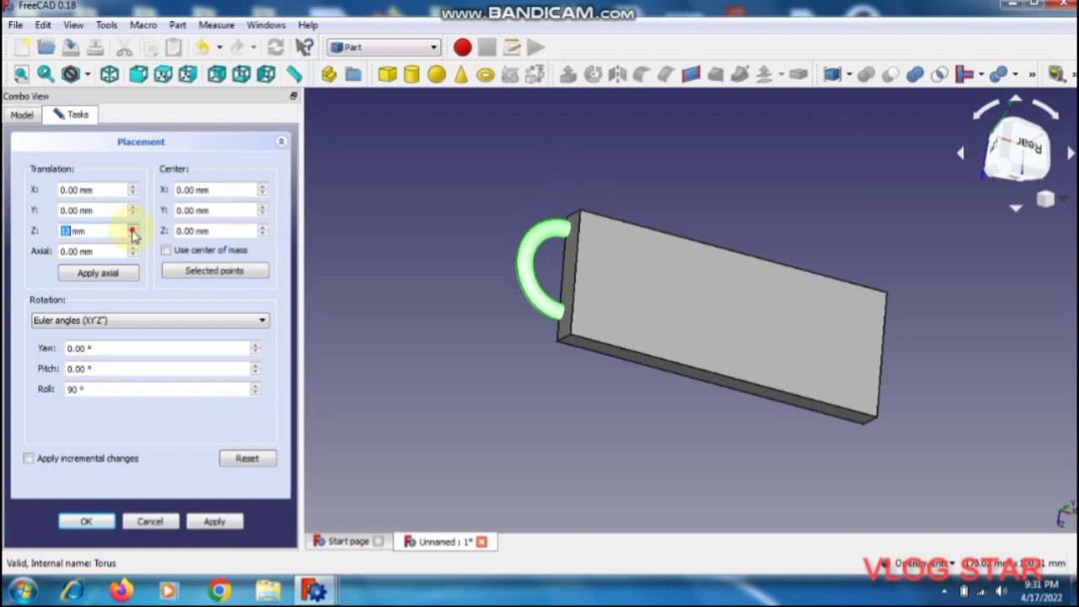
{"action": "left_click", "coordinate": [132, 235]}
{"action": "middle_click_drag", "start_coordinate": [778, 317], "coordinate": [804, 472]}
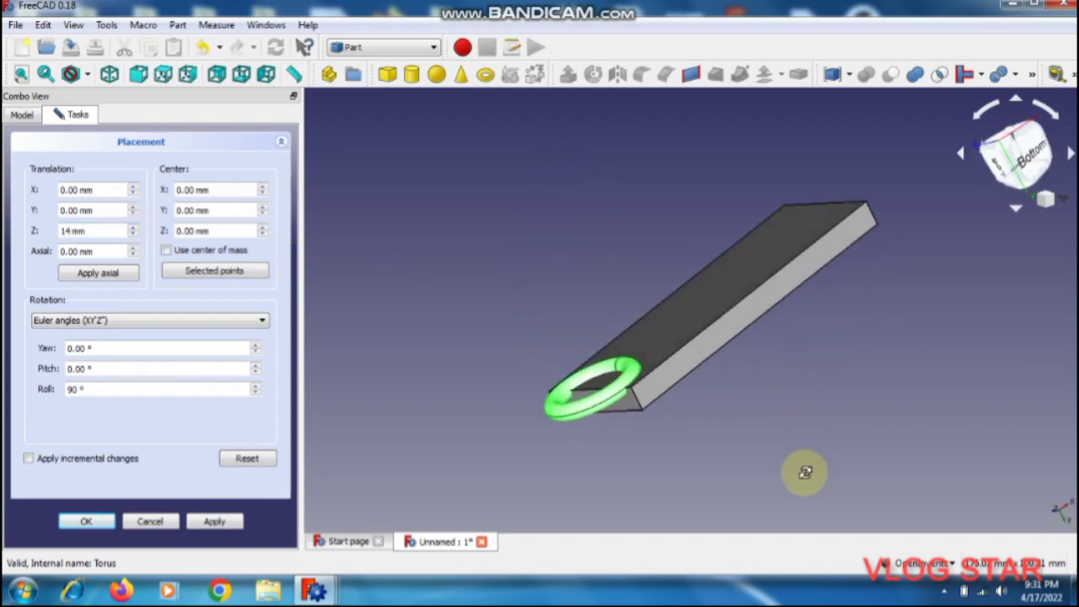
Step: Shift the Torus along Y to 3 mm at the box end
{"action": "left_click", "coordinate": [133, 211]}
{"action": "left_click", "coordinate": [133, 211]}
{"action": "left_click", "coordinate": [134, 210]}
{"action": "left_click", "coordinate": [133, 211]}
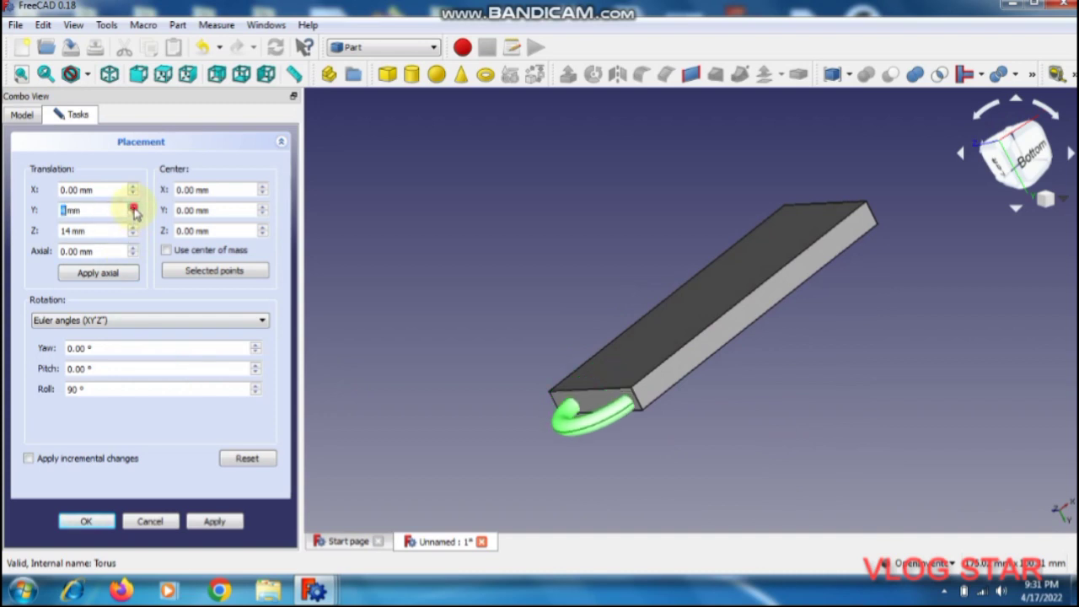
{"action": "mouse_move", "coordinate": [735, 313]}
{"action": "middle_mouse_down"}
{"action": "mouse_move", "coordinate": [626, 189]}
{"action": "mouse_move", "coordinate": [660, 229]}
{"action": "middle_mouse_up"}
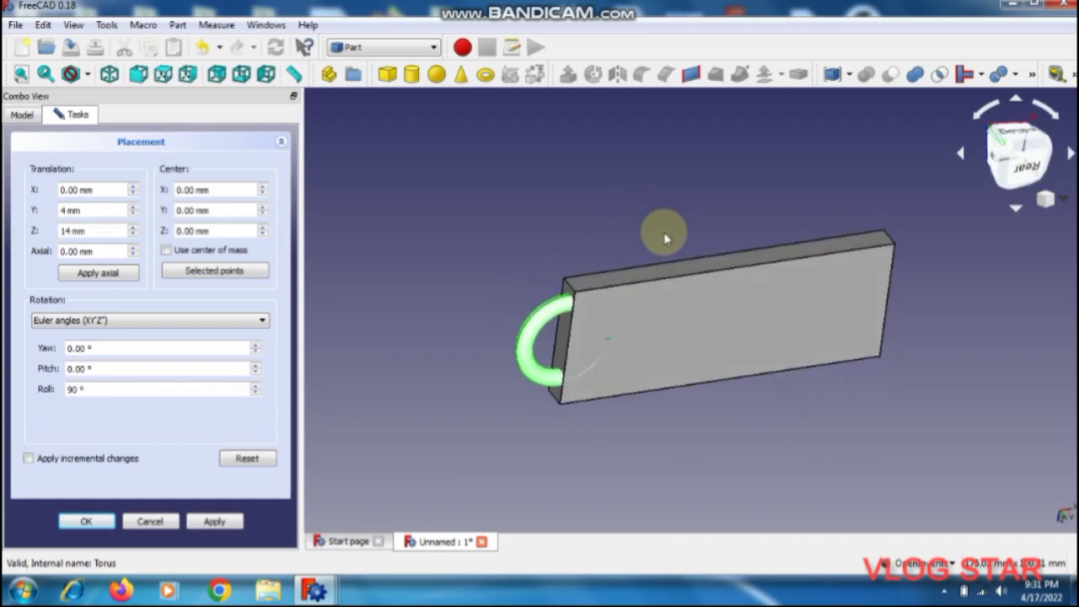
{"action": "middle_click_drag", "start_coordinate": [683, 345], "coordinate": [723, 351]}
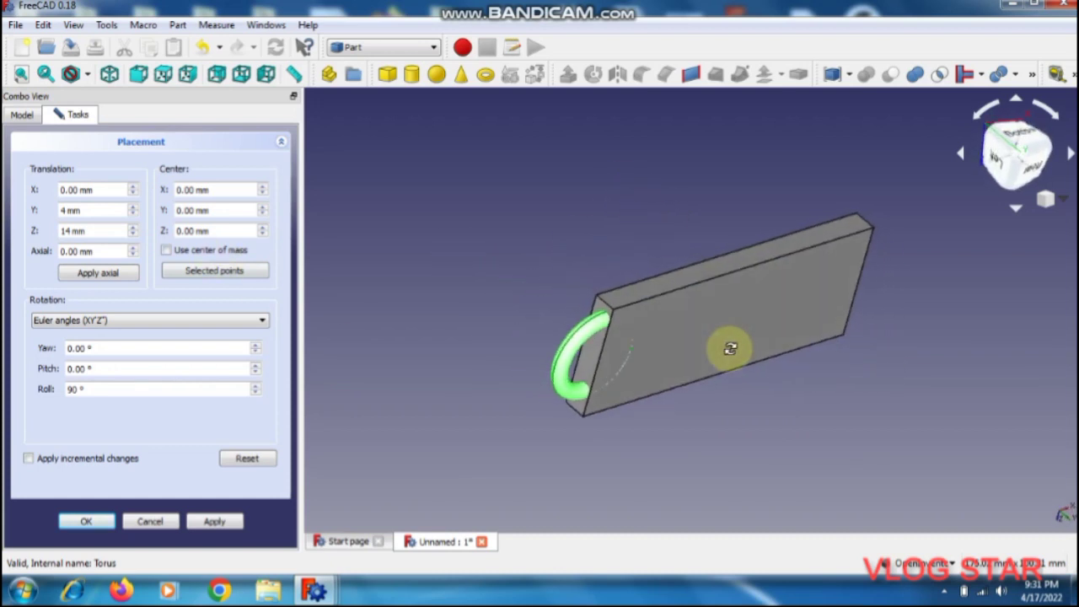
{"action": "middle_click_drag", "start_coordinate": [631, 359], "coordinate": [691, 357]}
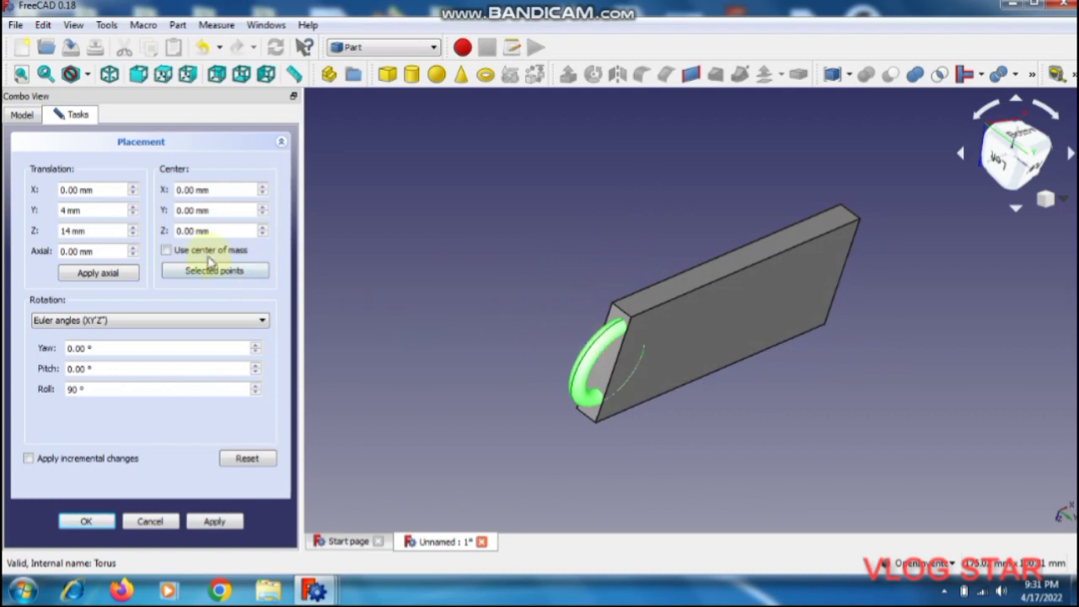
{"action": "left_click", "coordinate": [133, 208]}
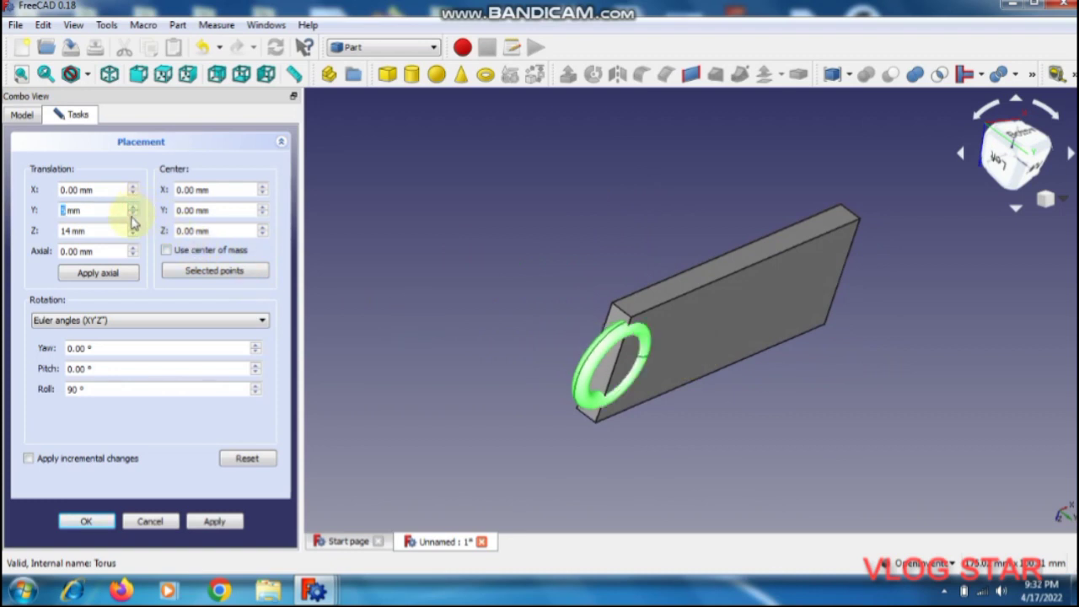
{"action": "left_click", "coordinate": [132, 216]}
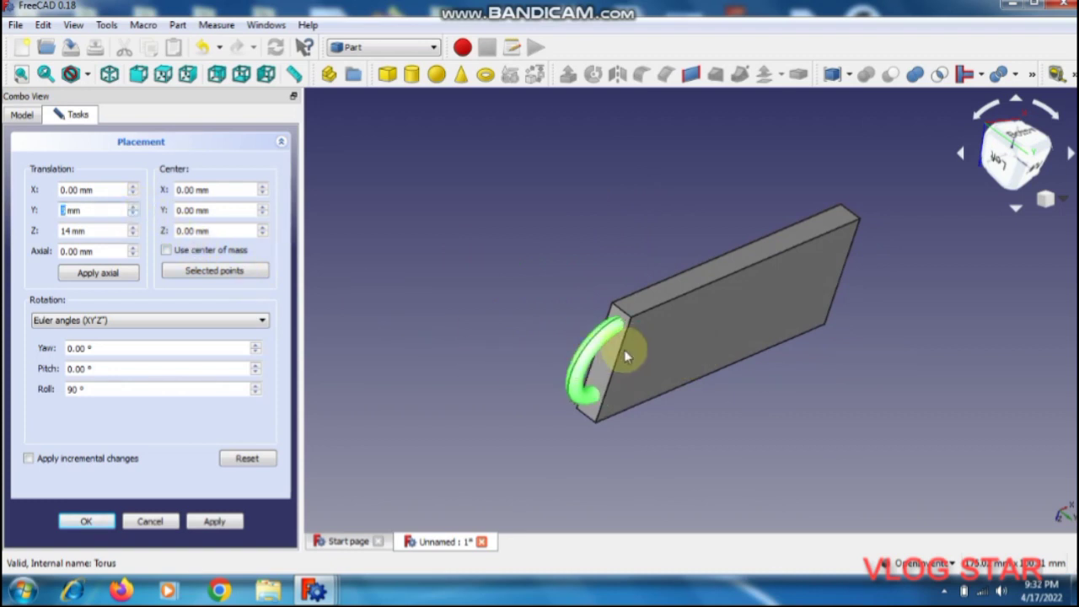
{"action": "middle_click_drag", "start_coordinate": [631, 349], "coordinate": [648, 318]}
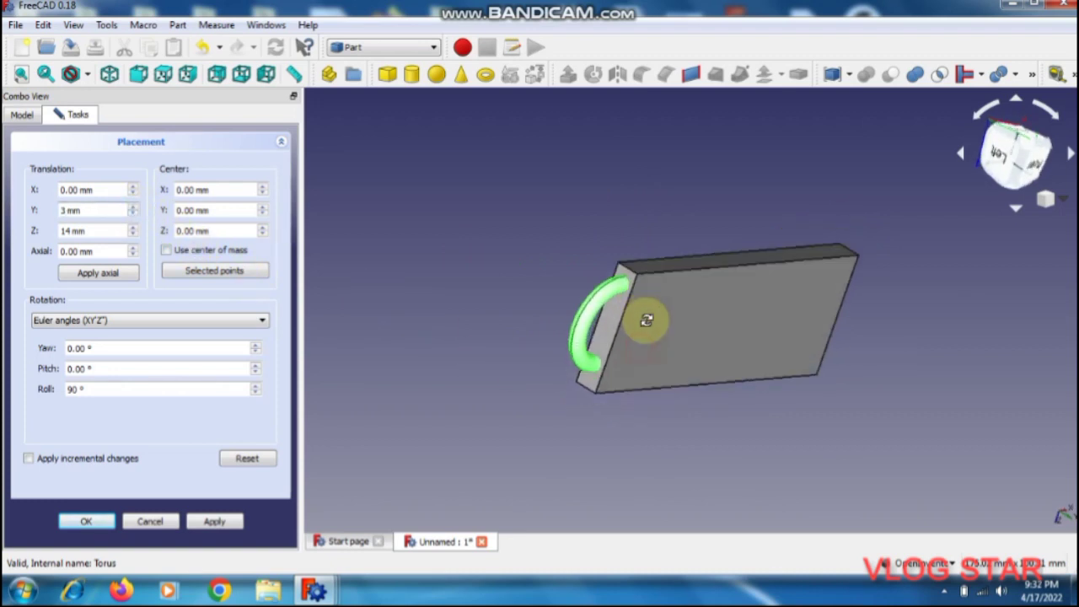
Step: Fine-tune the Torus to X 0 and Z 15 mm, then confirm the placement
{"action": "left_click", "coordinate": [132, 193]}
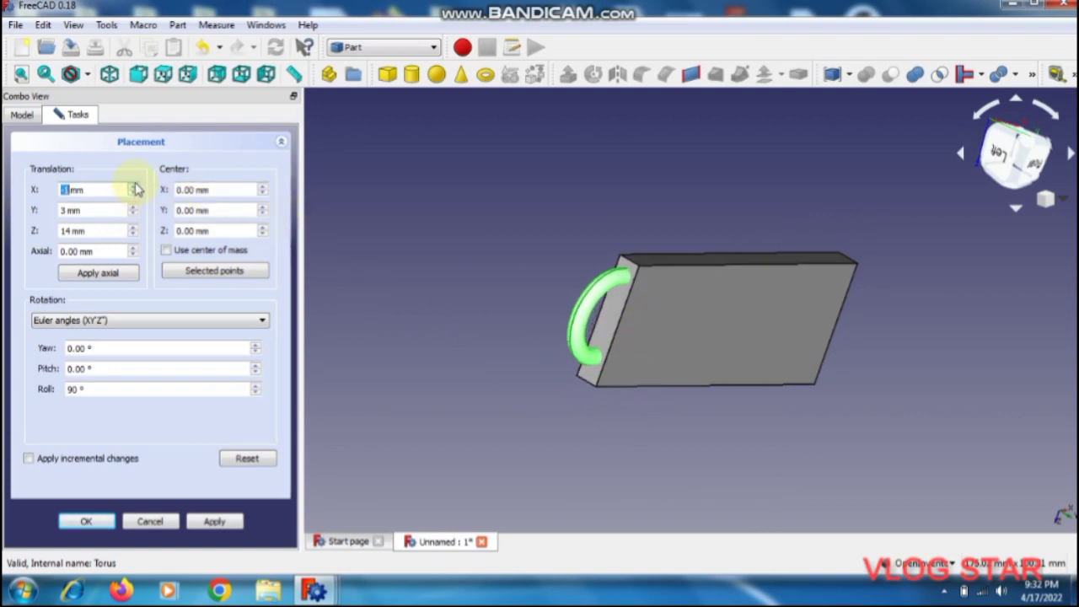
{"action": "left_click", "coordinate": [135, 189]}
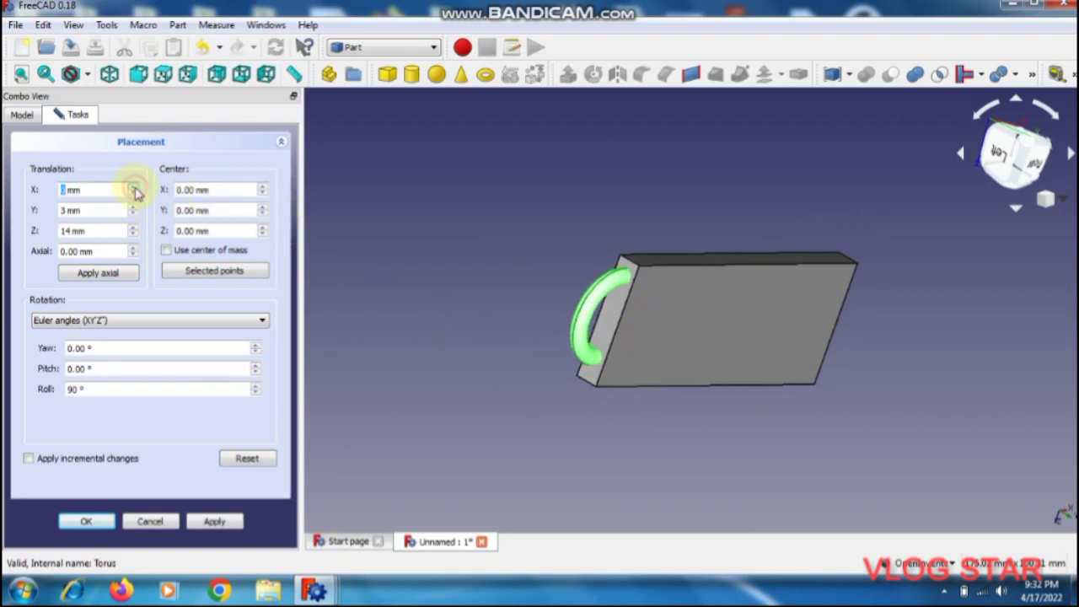
{"action": "left_click", "coordinate": [133, 234]}
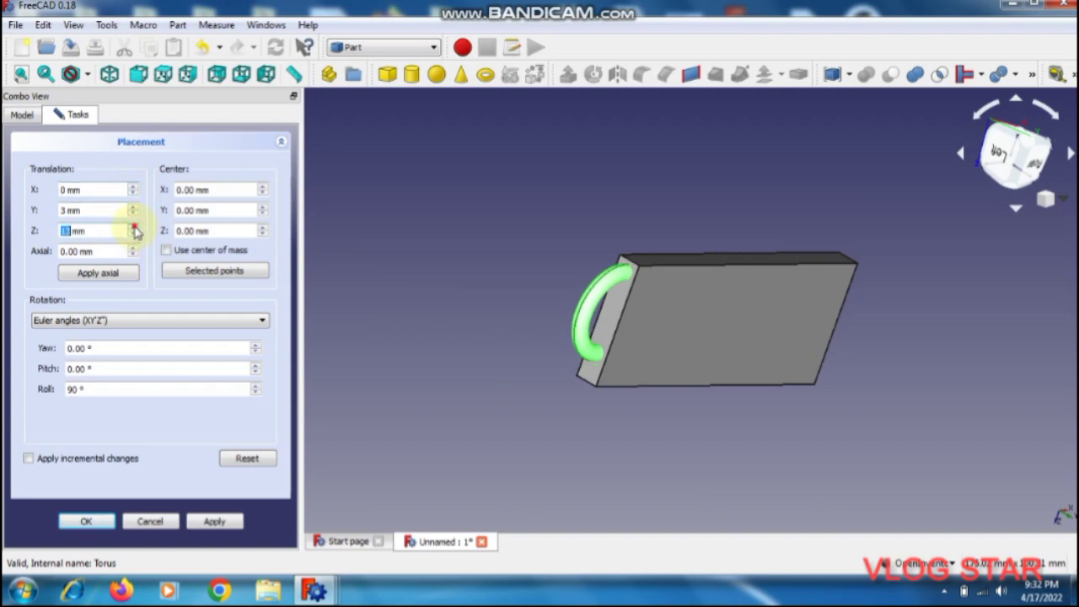
{"action": "left_click", "coordinate": [133, 233]}
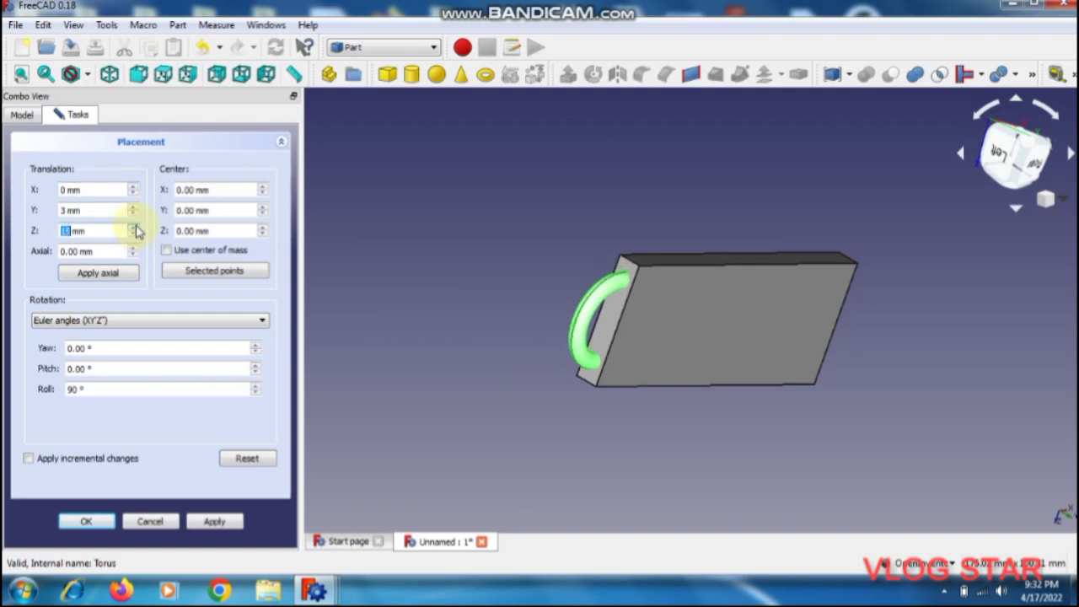
{"action": "mouse_move", "coordinate": [754, 374]}
{"action": "middle_mouse_down"}
{"action": "mouse_move", "coordinate": [777, 334]}
{"action": "mouse_move", "coordinate": [759, 308]}
{"action": "mouse_move", "coordinate": [710, 290]}
{"action": "mouse_move", "coordinate": [677, 284]}
{"action": "mouse_move", "coordinate": [533, 319]}
{"action": "middle_mouse_up"}
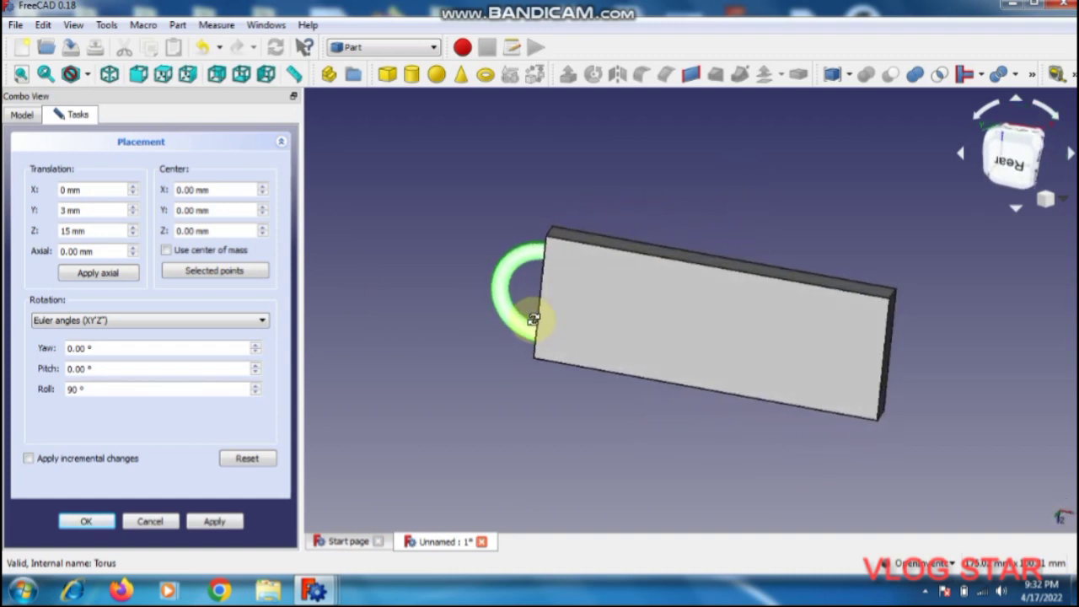
{"action": "mouse_move", "coordinate": [855, 337]}
{"action": "middle_mouse_down"}
{"action": "mouse_move", "coordinate": [835, 304]}
{"action": "mouse_move", "coordinate": [845, 294]}
{"action": "mouse_move", "coordinate": [865, 317]}
{"action": "middle_mouse_up"}
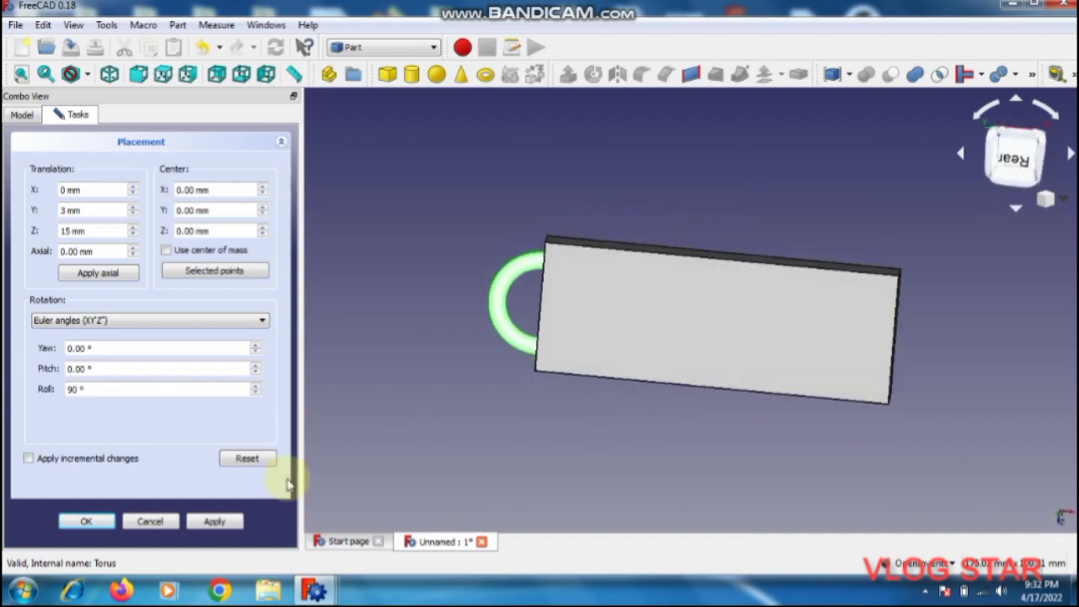
{"action": "left_click", "coordinate": [85, 520]}
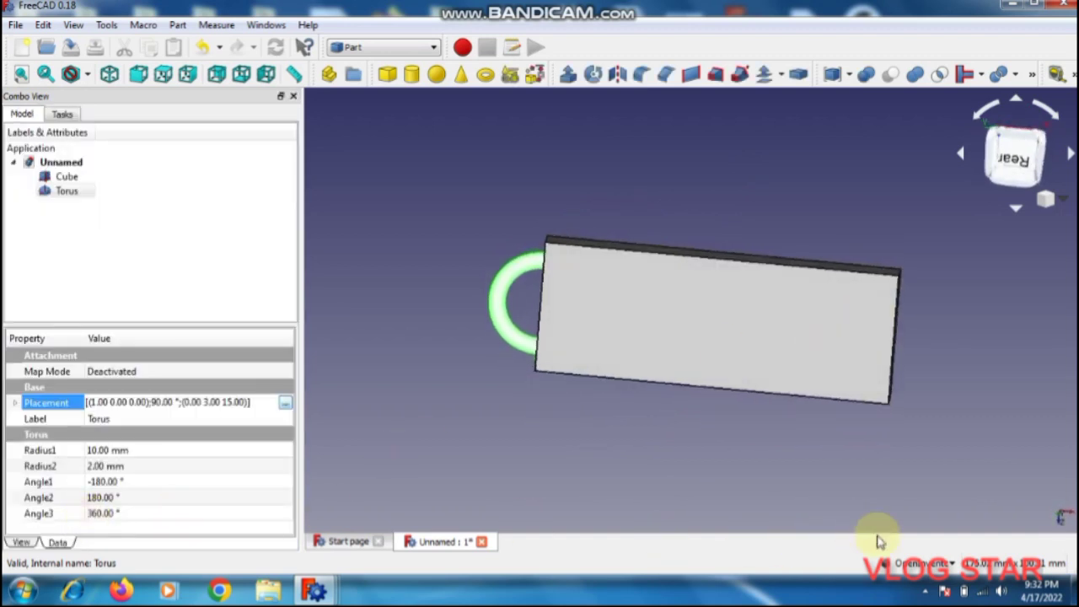
Step: Switch to CAD navigation and select the box's top, left, bottom and right front edges
{"action": "left_click", "coordinate": [925, 566]}
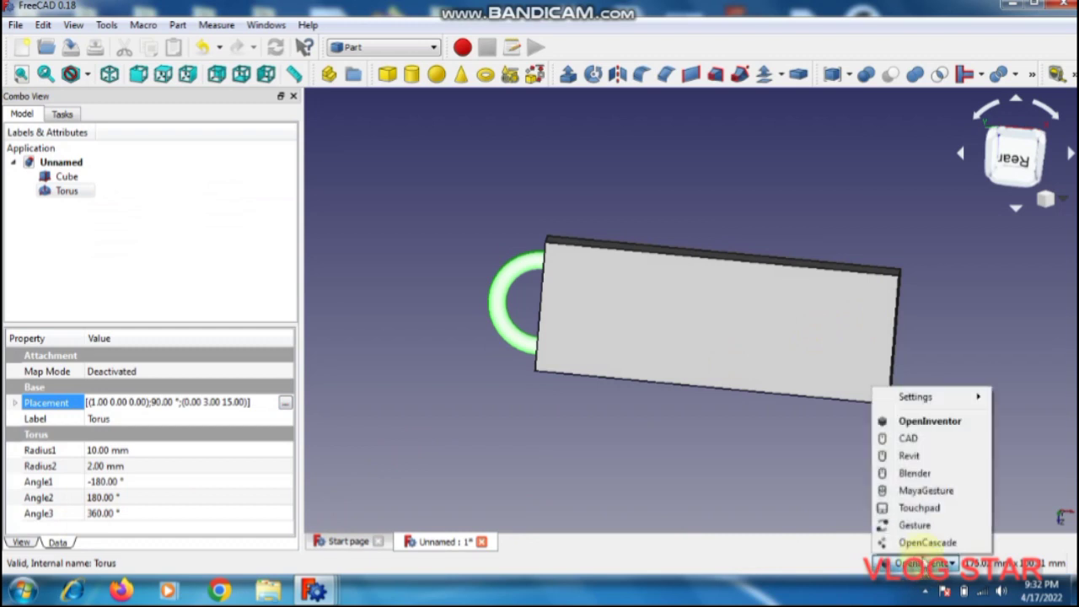
{"action": "left_click", "coordinate": [915, 433]}
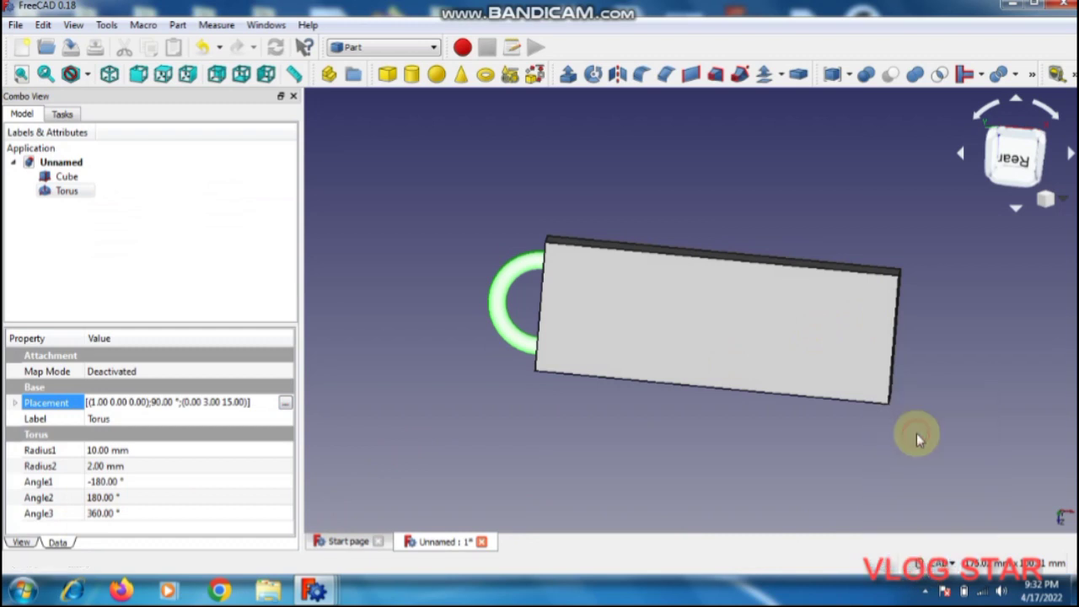
{"action": "left_click", "coordinate": [653, 256]}
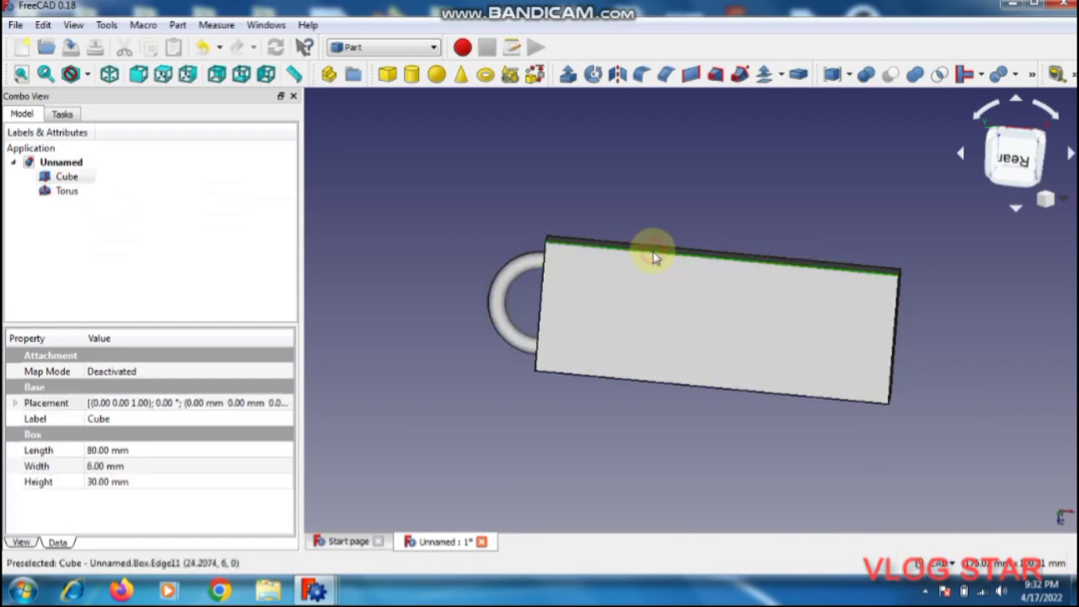
{"action": "left_click", "coordinate": [539, 305], "text": "ctrl"}
{"action": "left_click", "coordinate": [574, 374], "text": "ctrl"}
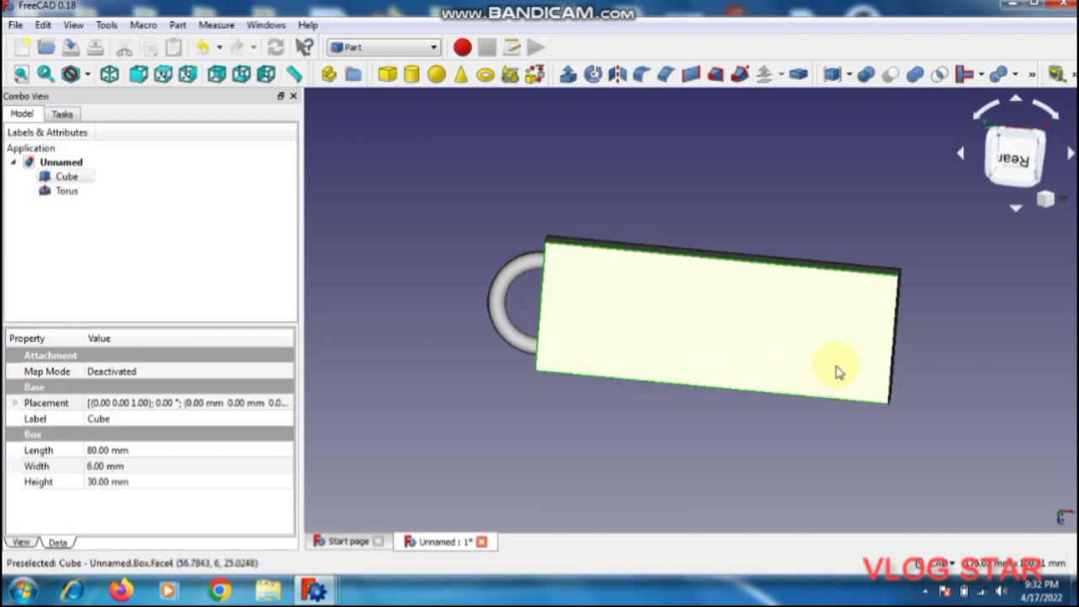
{"action": "left_click", "coordinate": [892, 362], "text": "ctrl"}
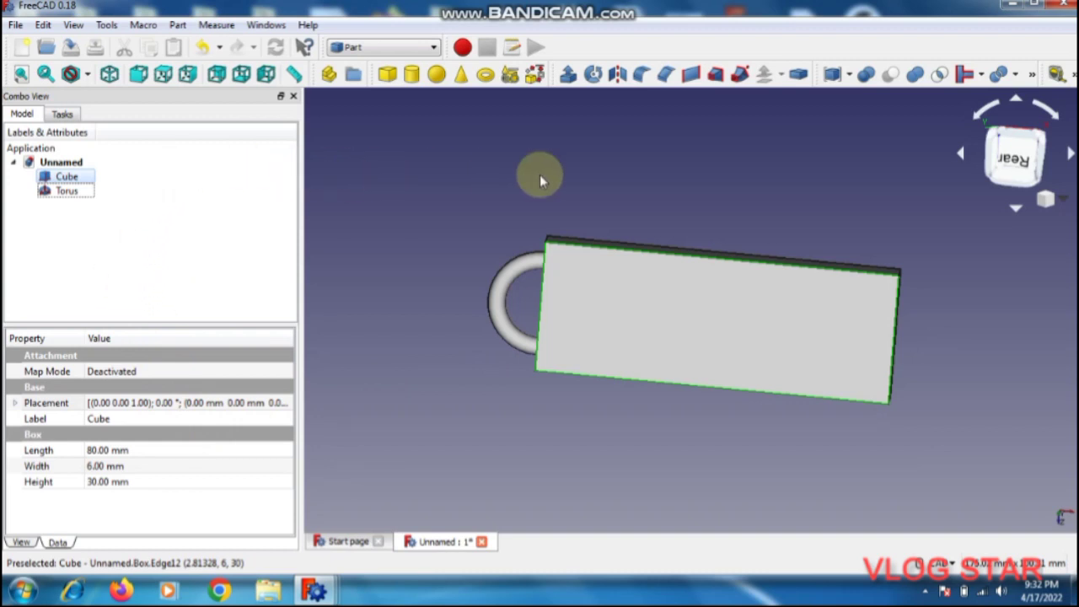
Step: Fillet Edge3, Edge7, Edge11 and Edge12 of the Cube with a 1.00 mm radius
{"action": "left_click", "coordinate": [645, 75]}
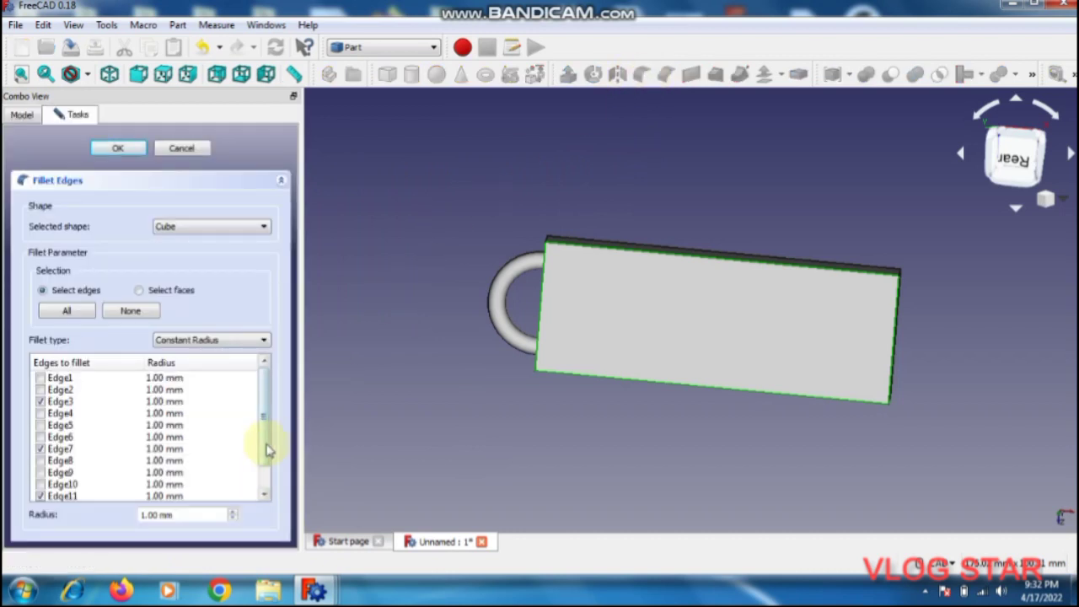
{"action": "scroll", "coordinate": [270, 481], "scroll_direction": "down", "scroll_amount": 1}
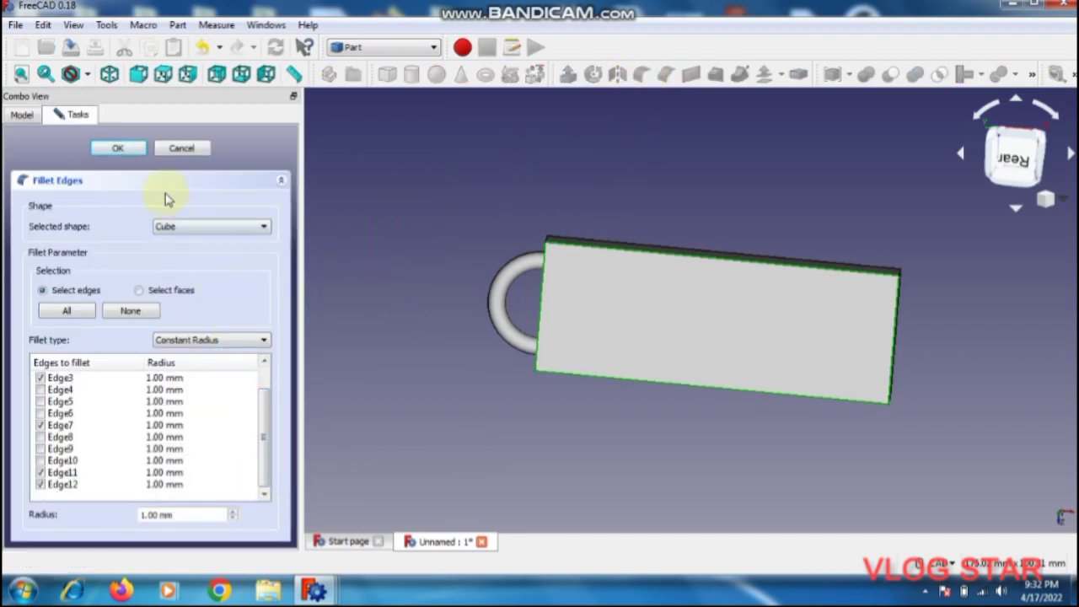
{"action": "left_click", "coordinate": [117, 148]}
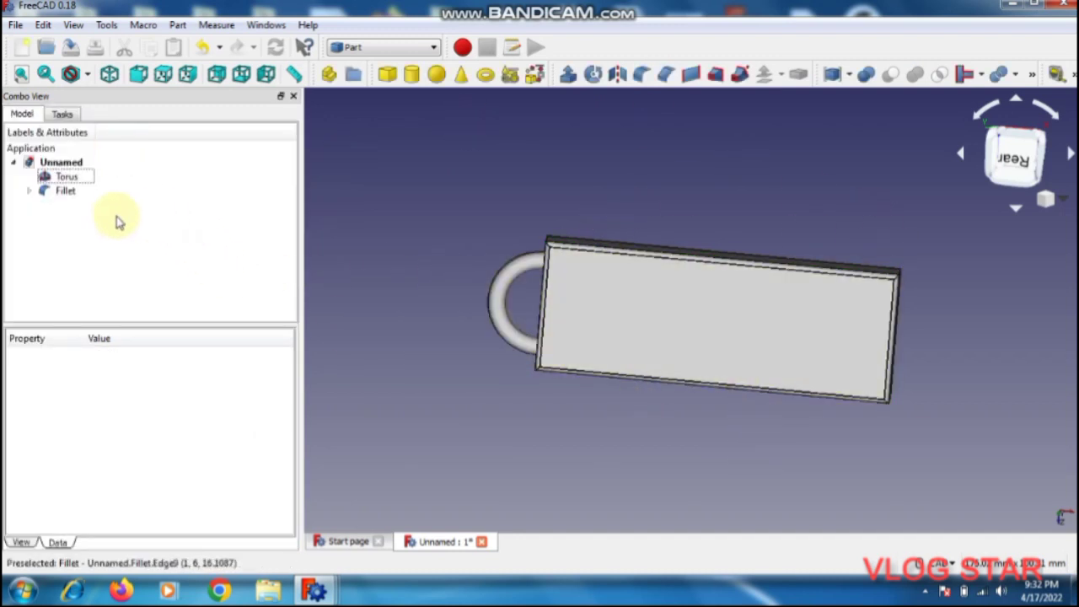
{"action": "left_click", "coordinate": [68, 191]}
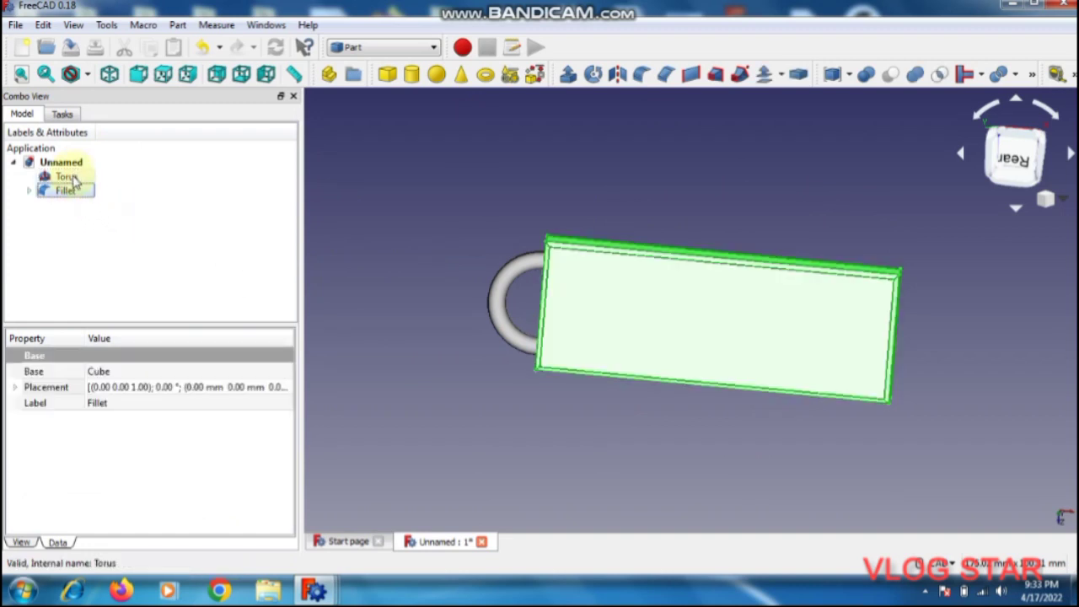
Step: Union the Fillet and the Torus into a single Fusion object
{"action": "left_click", "coordinate": [74, 180], "text": "ctrl"}
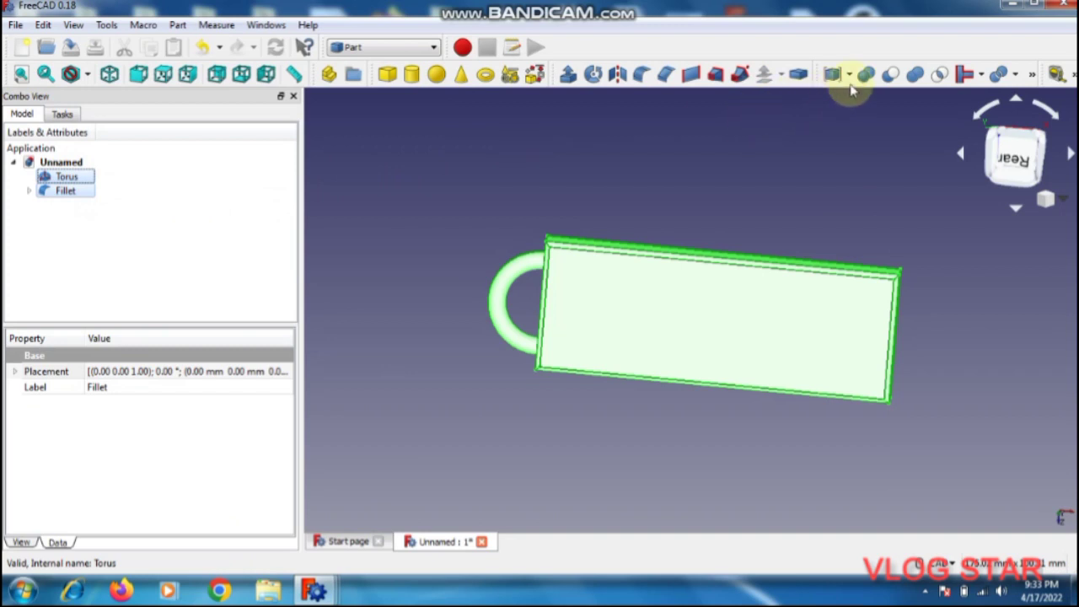
{"action": "left_click", "coordinate": [865, 76]}
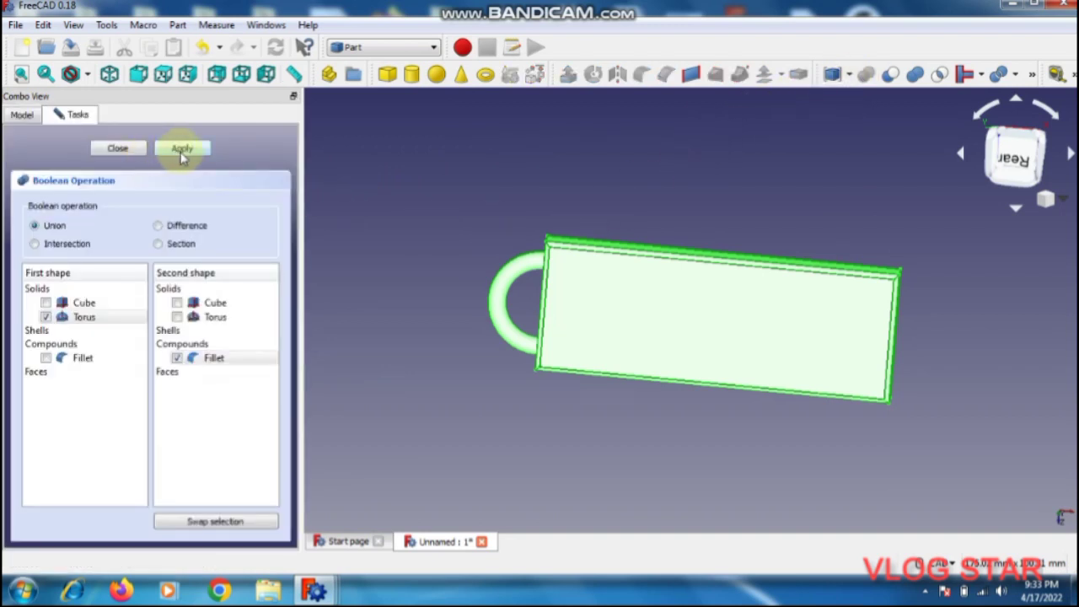
{"action": "left_click", "coordinate": [182, 150]}
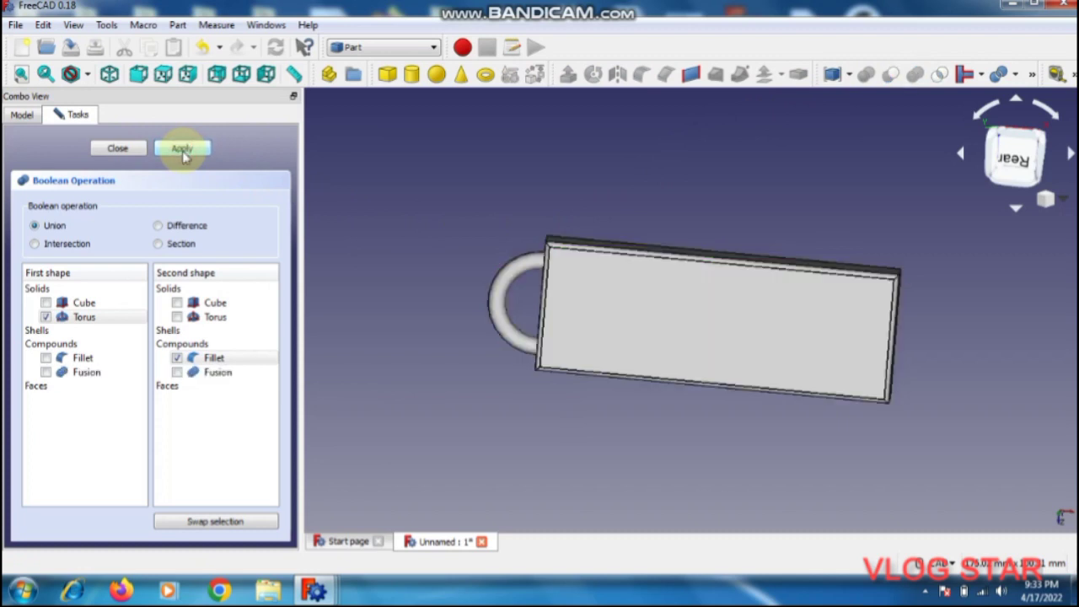
{"action": "left_click", "coordinate": [117, 148]}
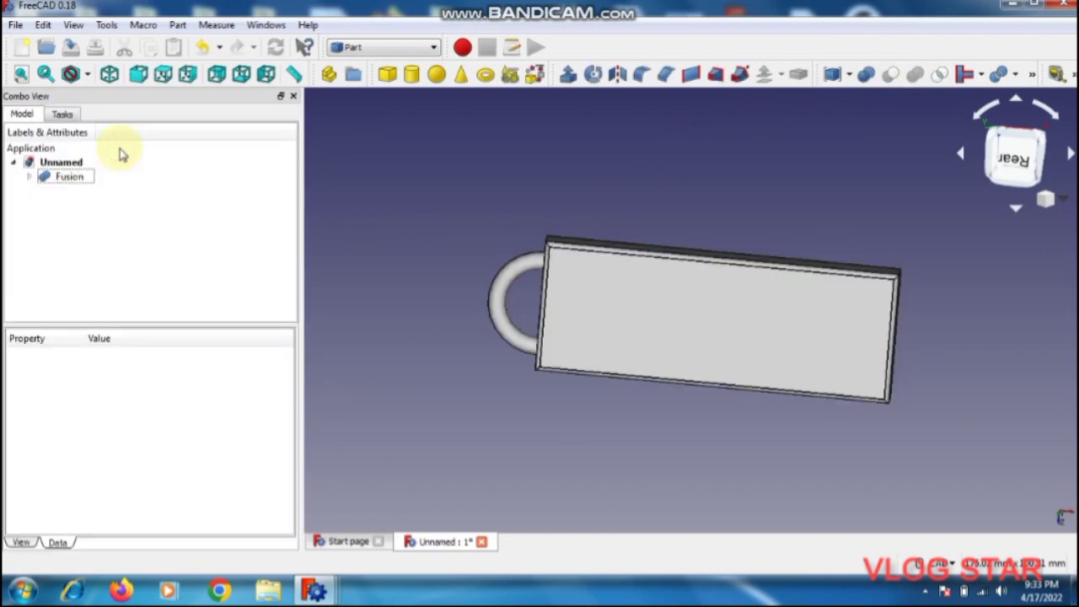
{"action": "left_click", "coordinate": [71, 176]}
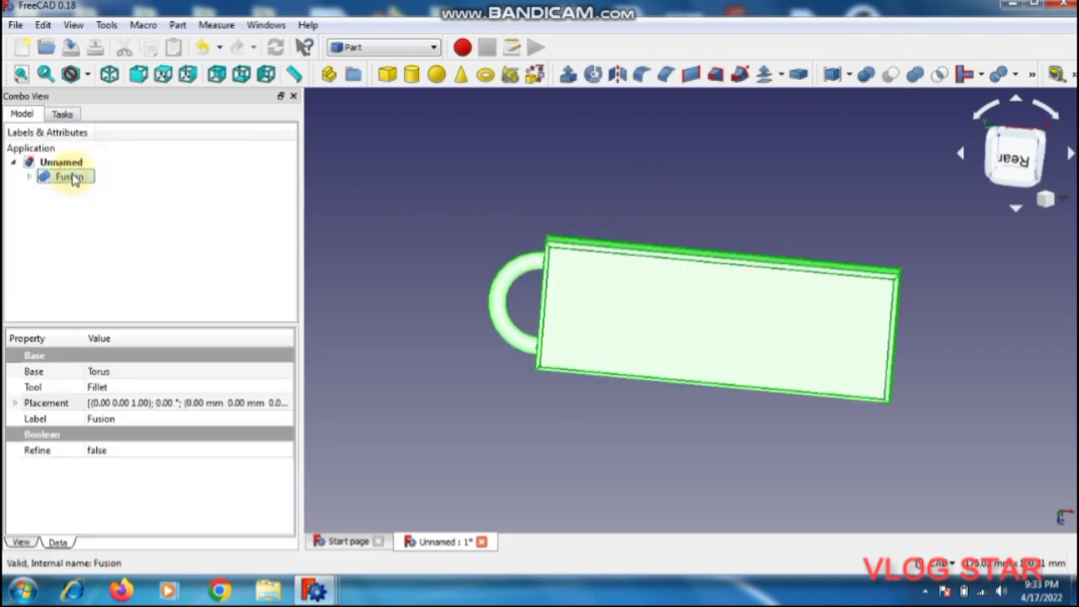
Step: Switch back to OpenInventor navigation and orbit to inspect the Fusion's underside and rear
{"action": "left_click", "coordinate": [843, 447]}
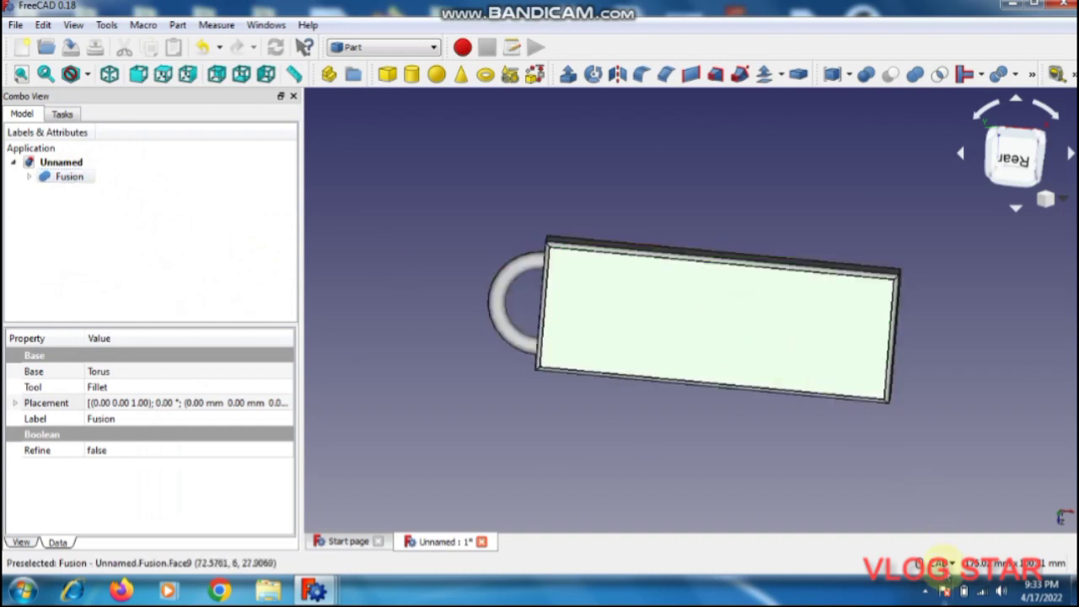
{"action": "left_click", "coordinate": [942, 563]}
{"action": "left_click", "coordinate": [953, 421]}
{"action": "mouse_move", "coordinate": [783, 332]}
{"action": "left_mouse_down"}
{"action": "mouse_move", "coordinate": [776, 480]}
{"action": "mouse_move", "coordinate": [795, 309]}
{"action": "left_mouse_up"}
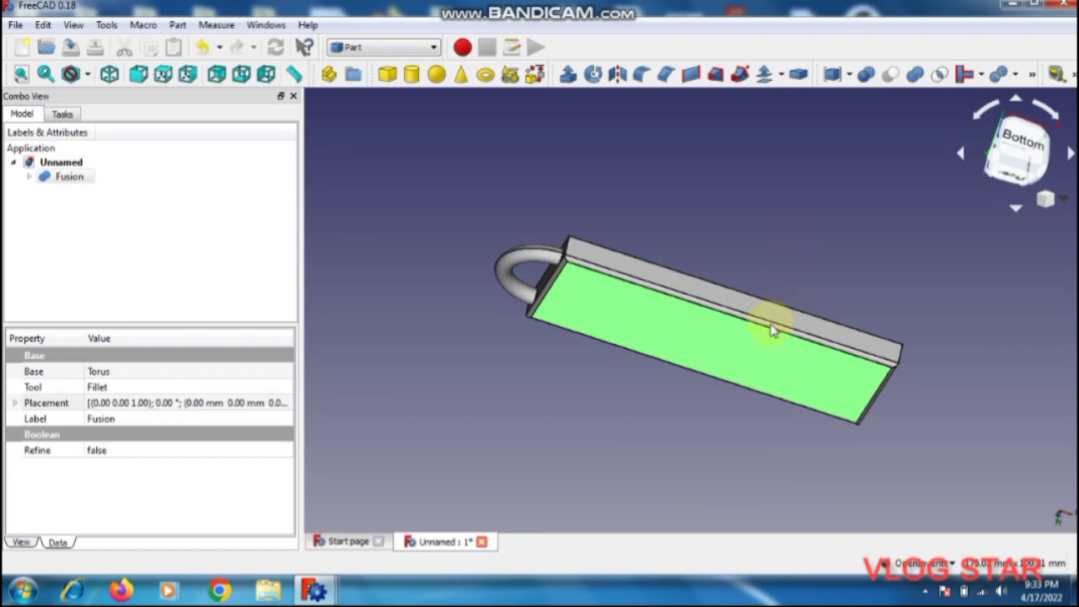
{"action": "mouse_move", "coordinate": [896, 405]}
{"action": "left_mouse_down"}
{"action": "mouse_move", "coordinate": [862, 306]}
{"action": "mouse_move", "coordinate": [862, 331]}
{"action": "mouse_move", "coordinate": [891, 340]}
{"action": "mouse_move", "coordinate": [826, 308]}
{"action": "mouse_move", "coordinate": [765, 253]}
{"action": "mouse_move", "coordinate": [794, 241]}
{"action": "left_mouse_up"}
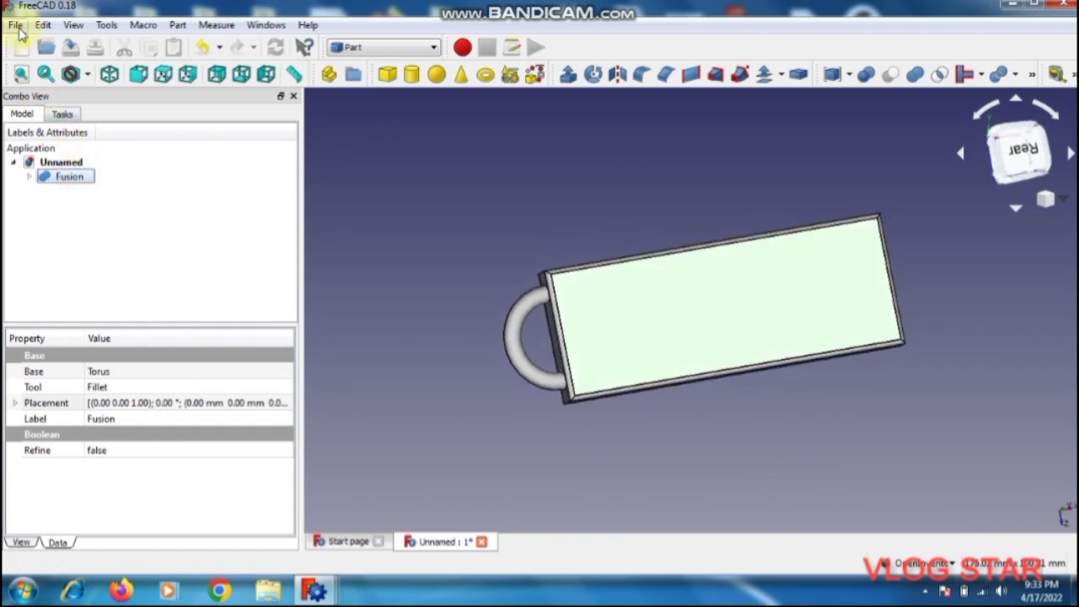
Step: Export the Fusion to the Desktop as STL mesh 'keychain1'
{"action": "left_click", "coordinate": [16, 26]}
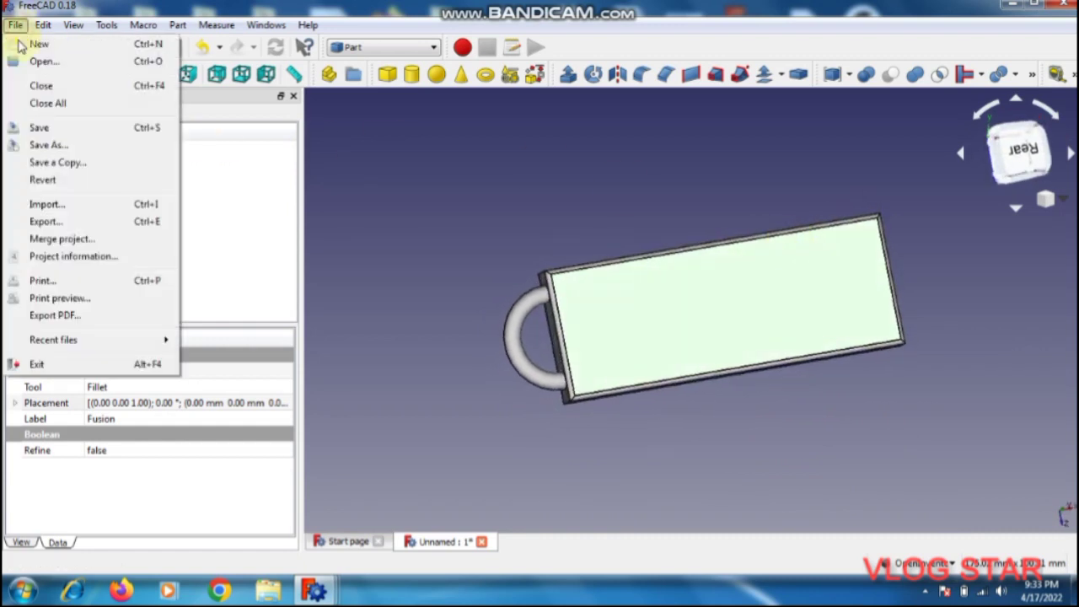
{"action": "left_click", "coordinate": [47, 224]}
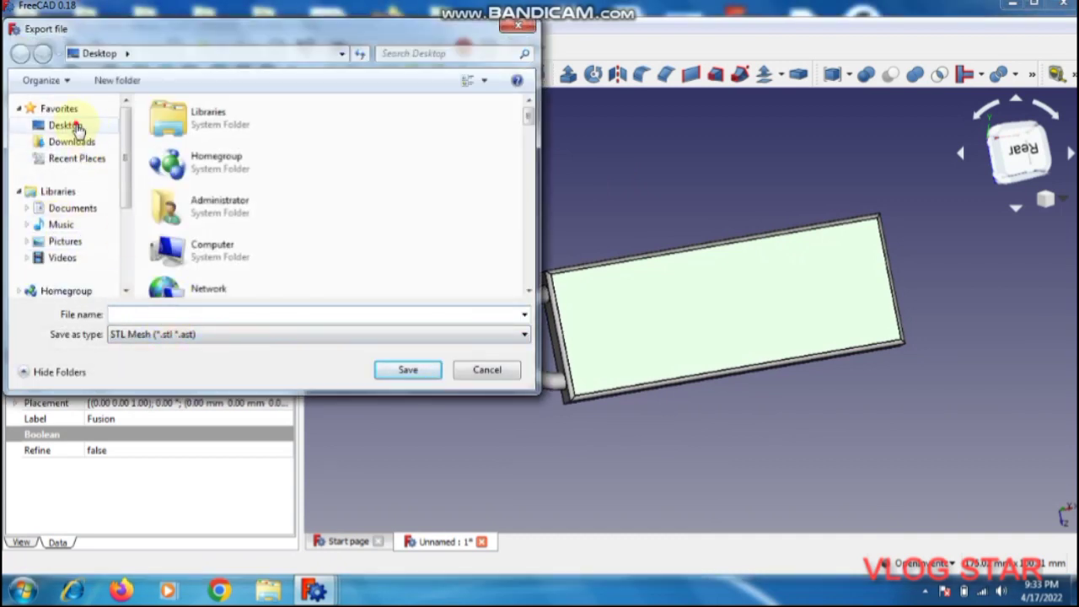
{"action": "left_click", "coordinate": [74, 128]}
{"action": "left_click", "coordinate": [166, 316]}
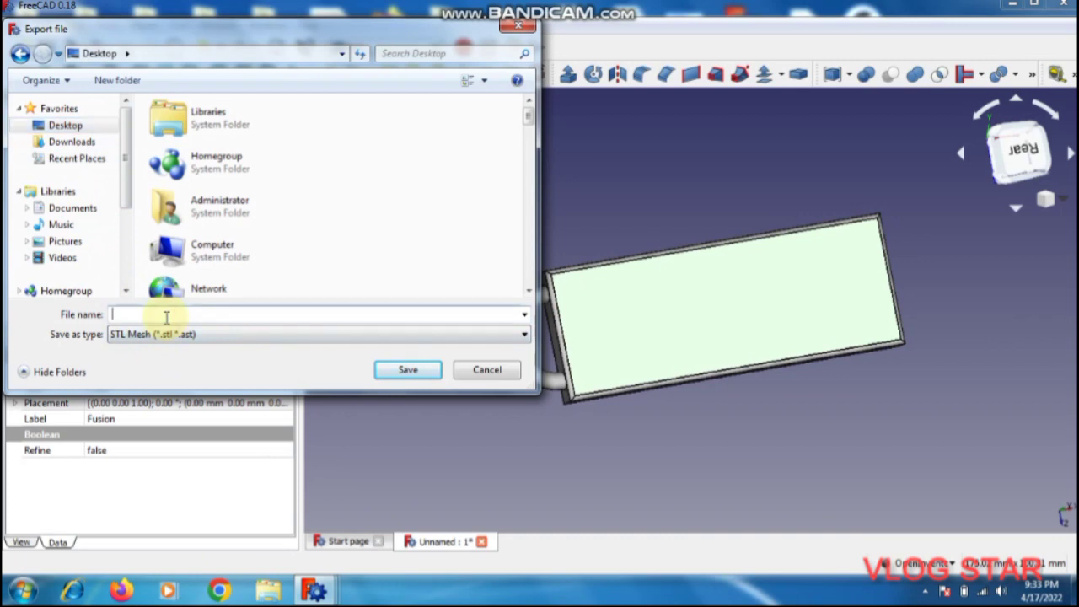
{"action": "type", "text": "ke"}
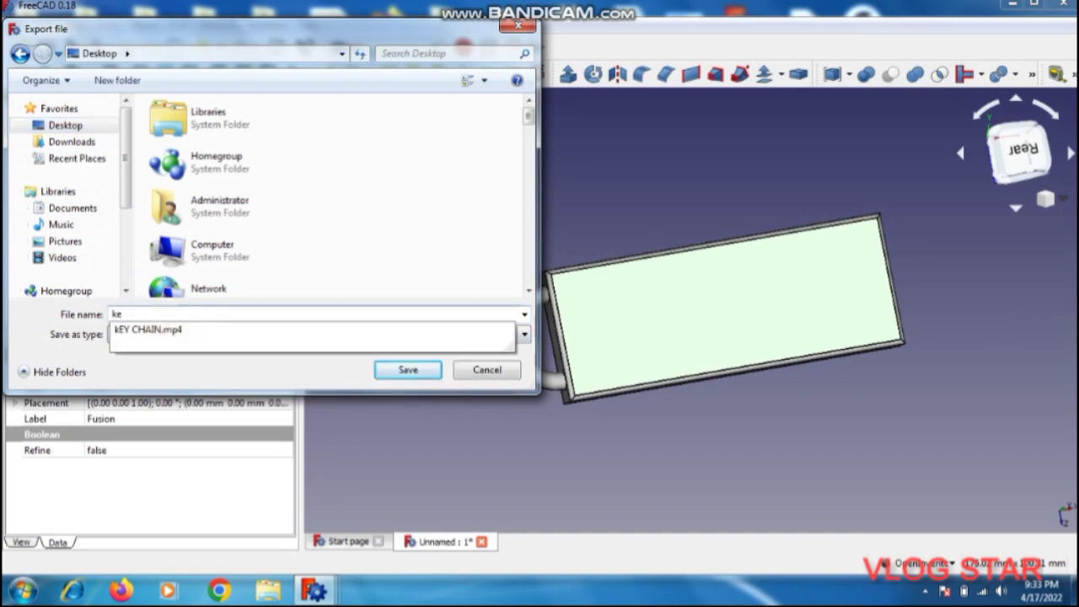
{"action": "type", "text": "ychain1"}
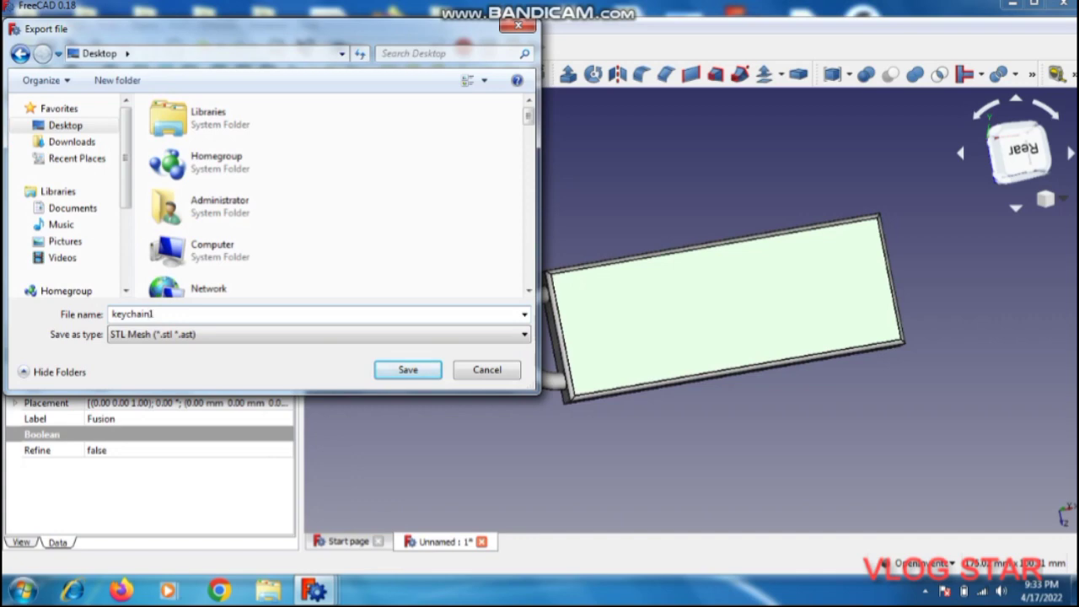
{"action": "left_click", "coordinate": [390, 372]}
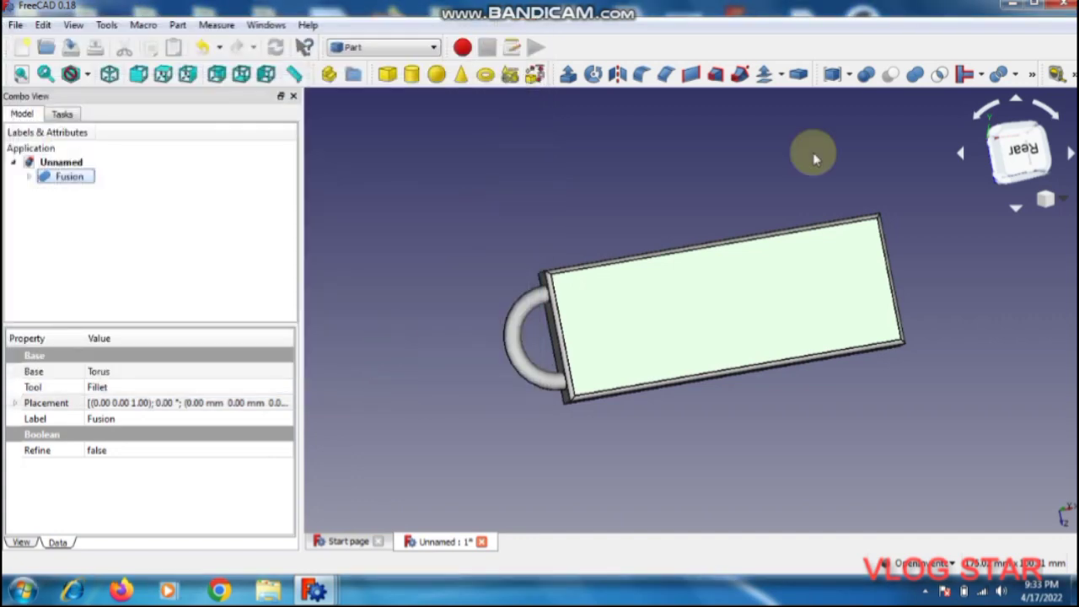
Step: Close FreeCAD without saving, then start a new Unnamed document in the Part workbench
{"action": "left_click", "coordinate": [1068, 7]}
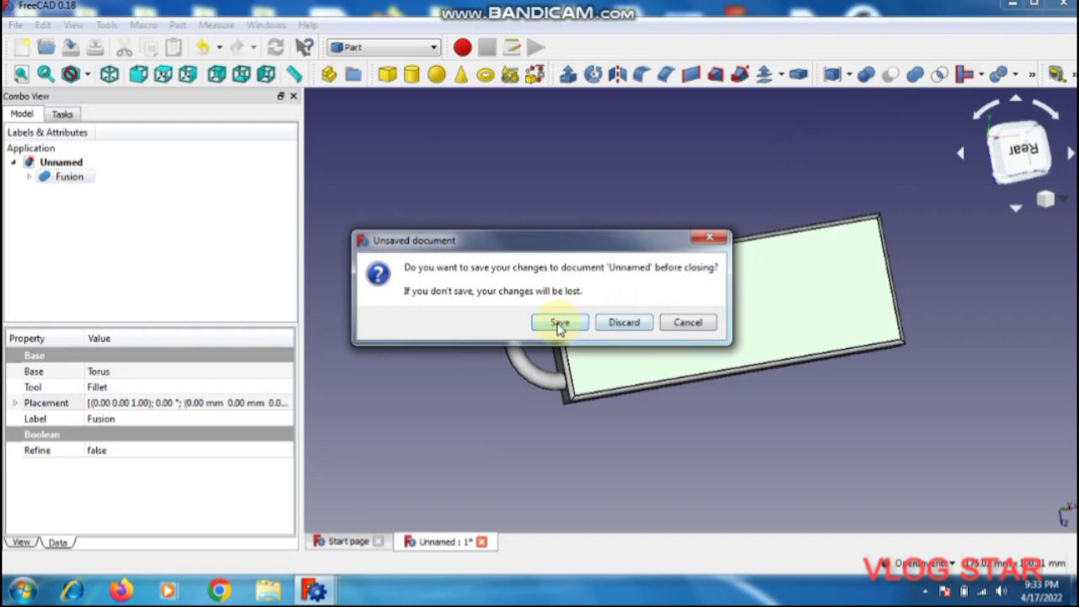
{"action": "left_click", "coordinate": [634, 327]}
{"action": "mouse_move", "coordinate": [313, 590]}
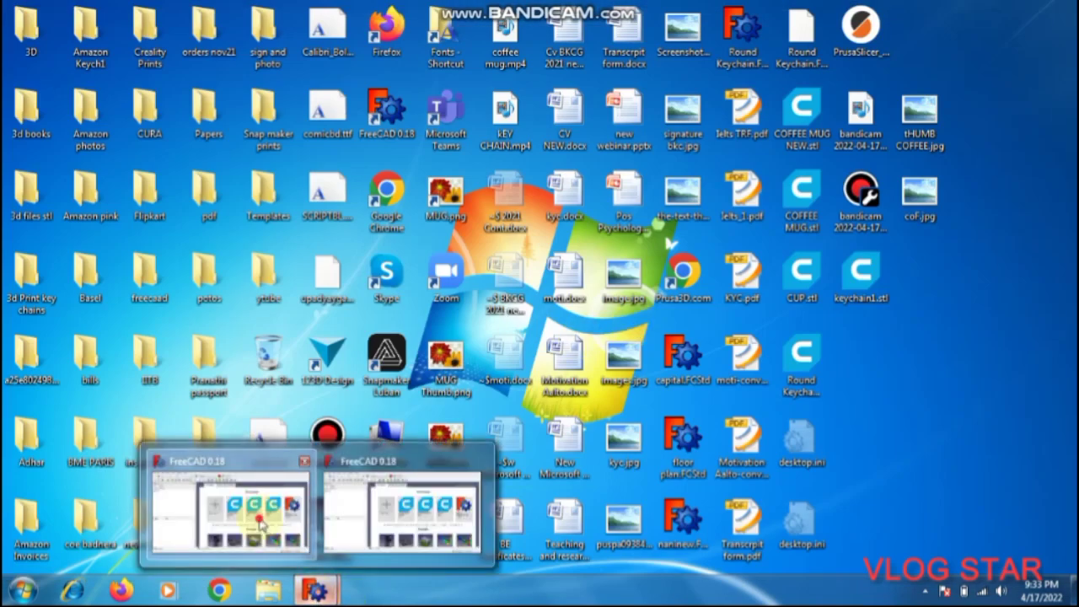
{"action": "left_click", "coordinate": [257, 516]}
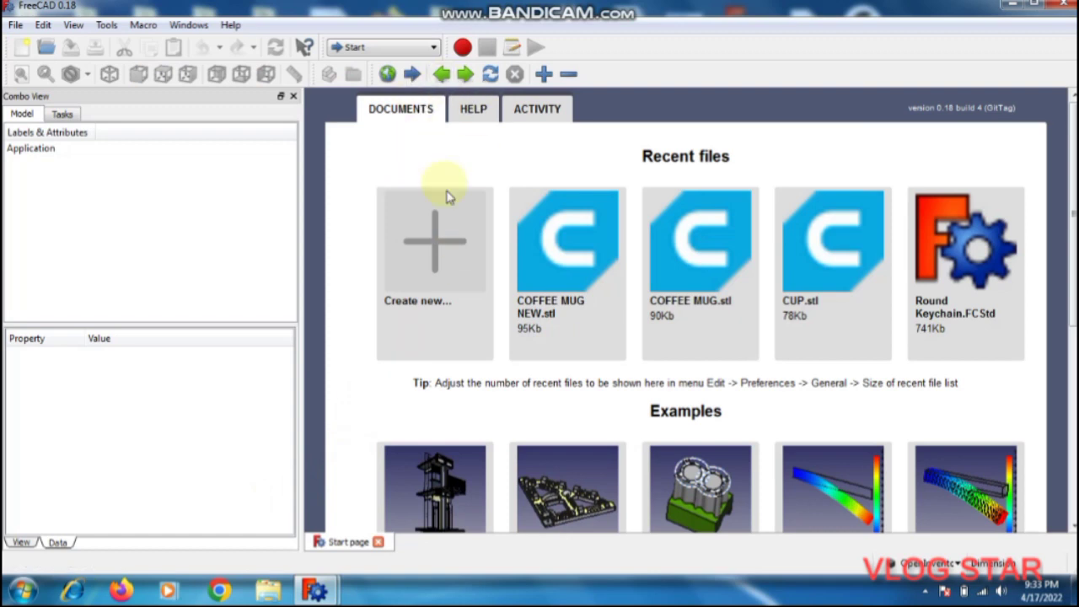
{"action": "left_click", "coordinate": [441, 263]}
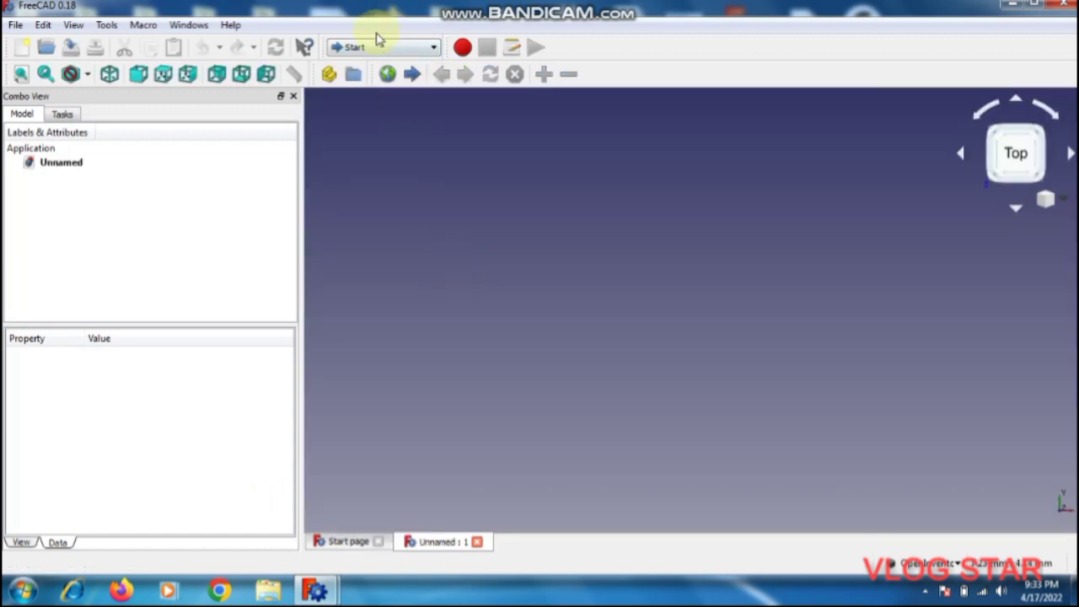
{"action": "left_click", "coordinate": [378, 47]}
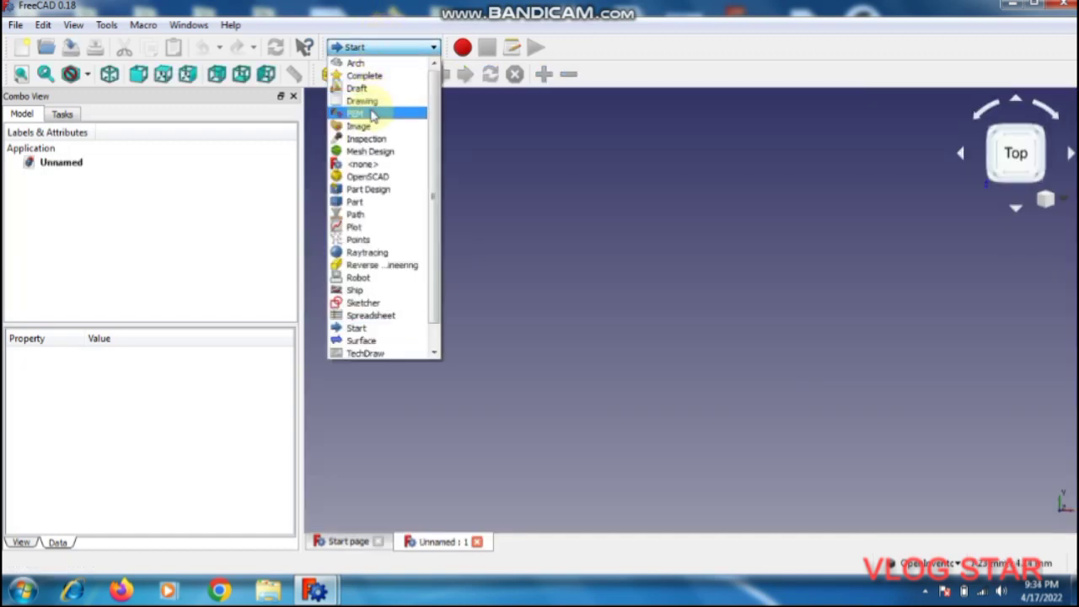
{"action": "left_click", "coordinate": [374, 202]}
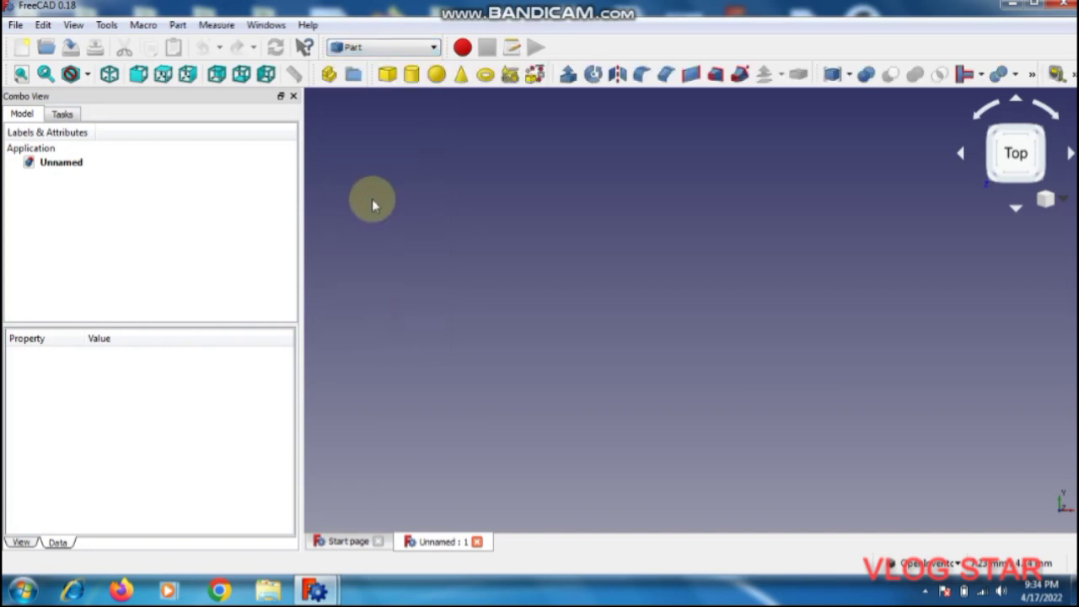
Step: Add a Cube box to the document and select it in the model tree
{"action": "left_click", "coordinate": [387, 75]}
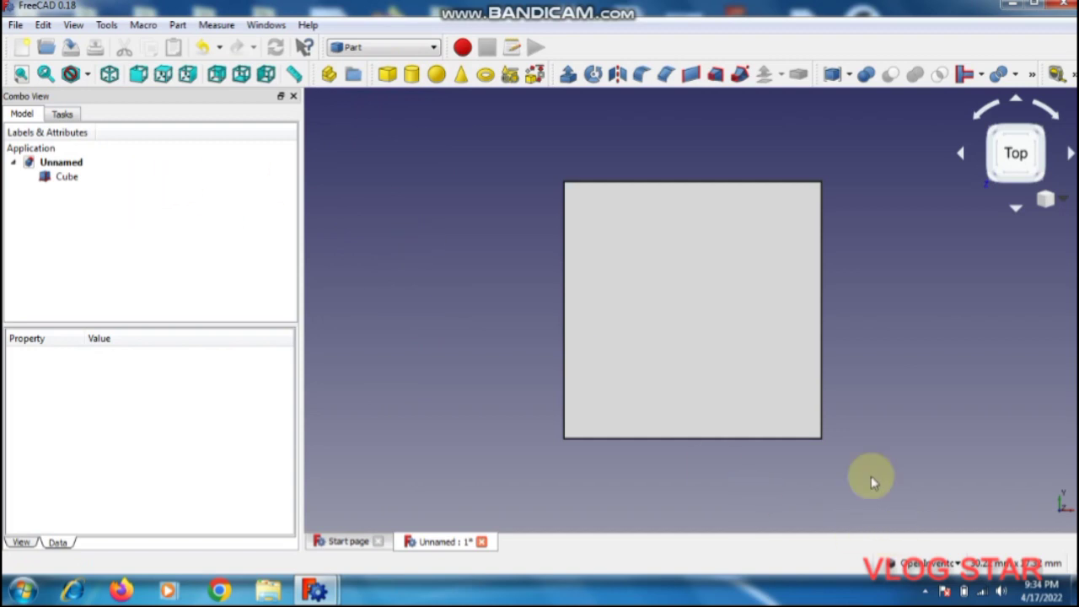
{"action": "mouse_move", "coordinate": [789, 369]}
{"action": "middle_mouse_down"}
{"action": "mouse_move", "coordinate": [783, 383]}
{"action": "mouse_move", "coordinate": [785, 346]}
{"action": "mouse_move", "coordinate": [809, 371]}
{"action": "mouse_move", "coordinate": [785, 381]}
{"action": "mouse_move", "coordinate": [803, 383]}
{"action": "middle_mouse_up"}
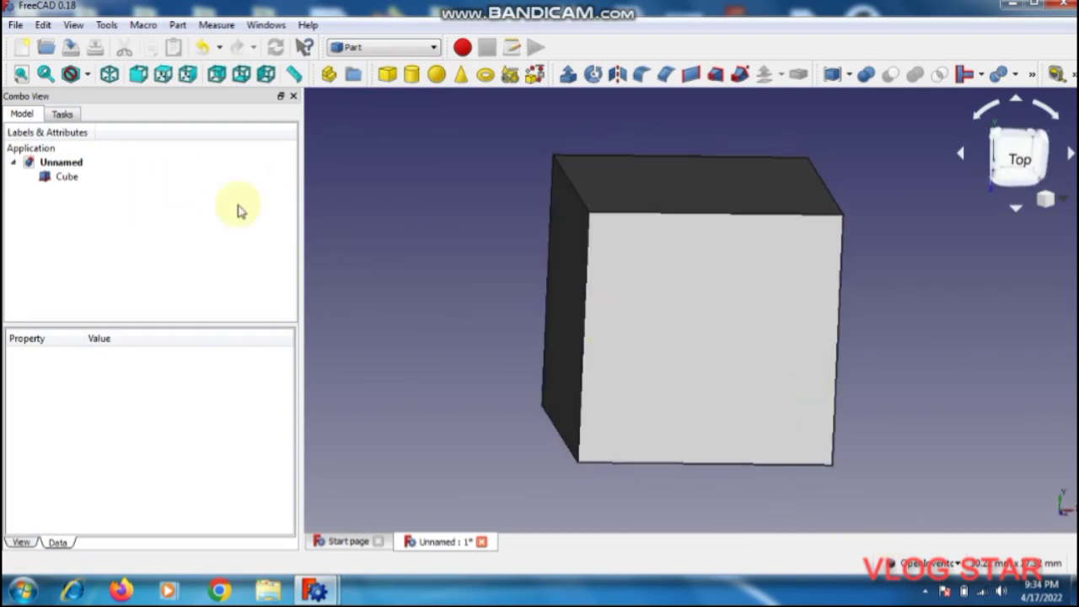
{"action": "left_click", "coordinate": [83, 181]}
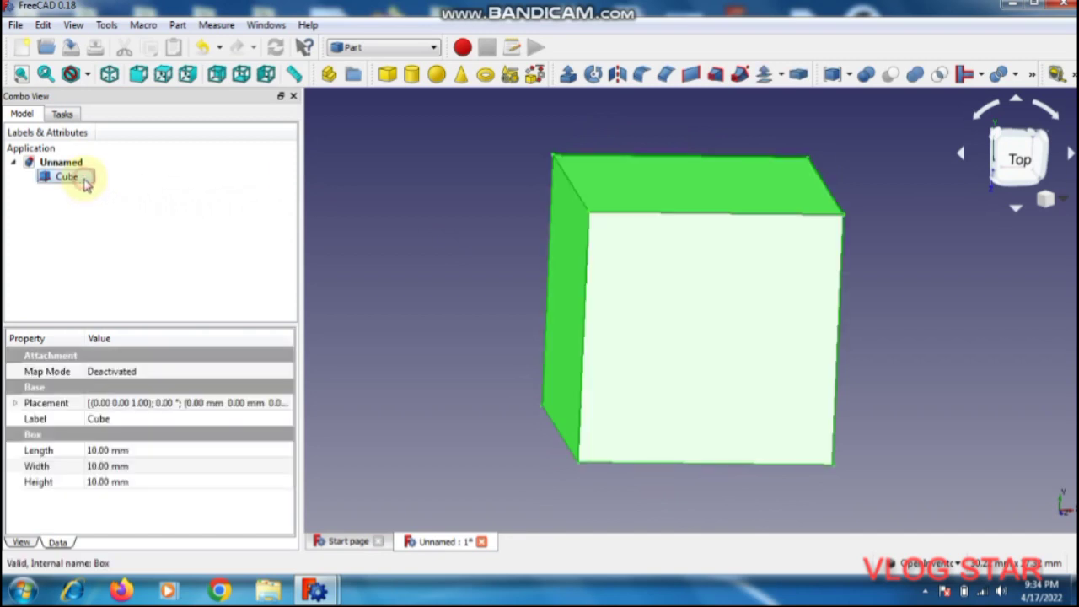
Step: Set the Cube's Length to 60, Width to 6 and Height to 30 mm
{"action": "left_click", "coordinate": [105, 449]}
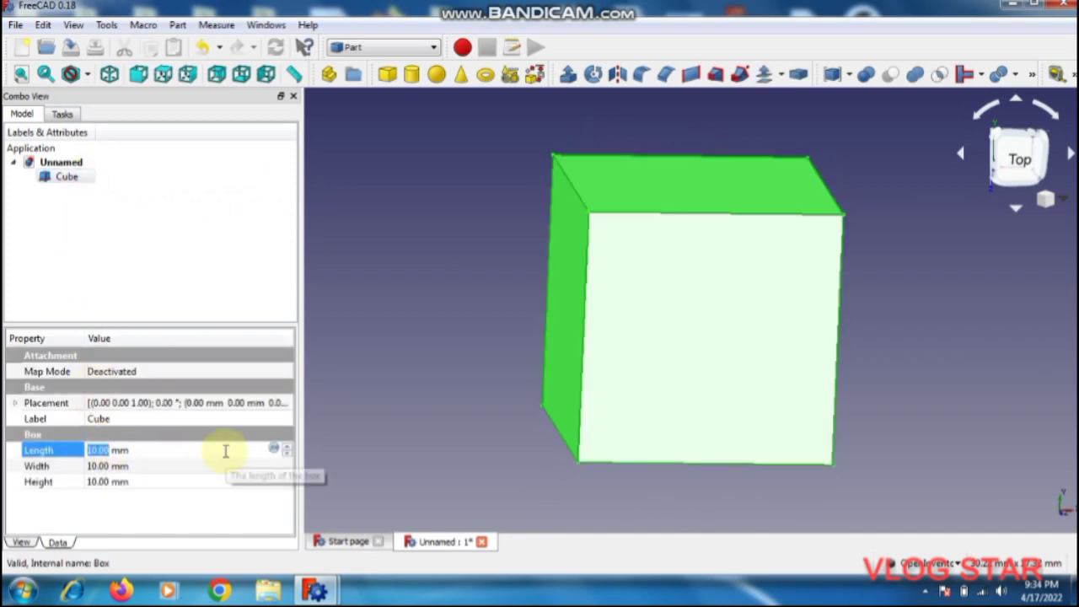
{"action": "type", "text": "60"}
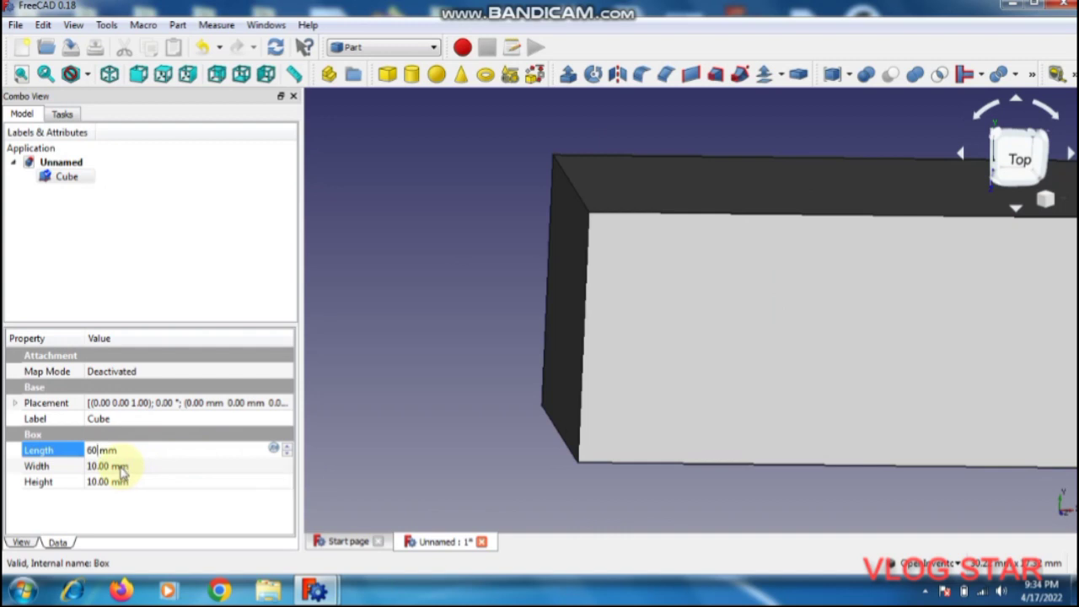
{"action": "left_click", "coordinate": [121, 466]}
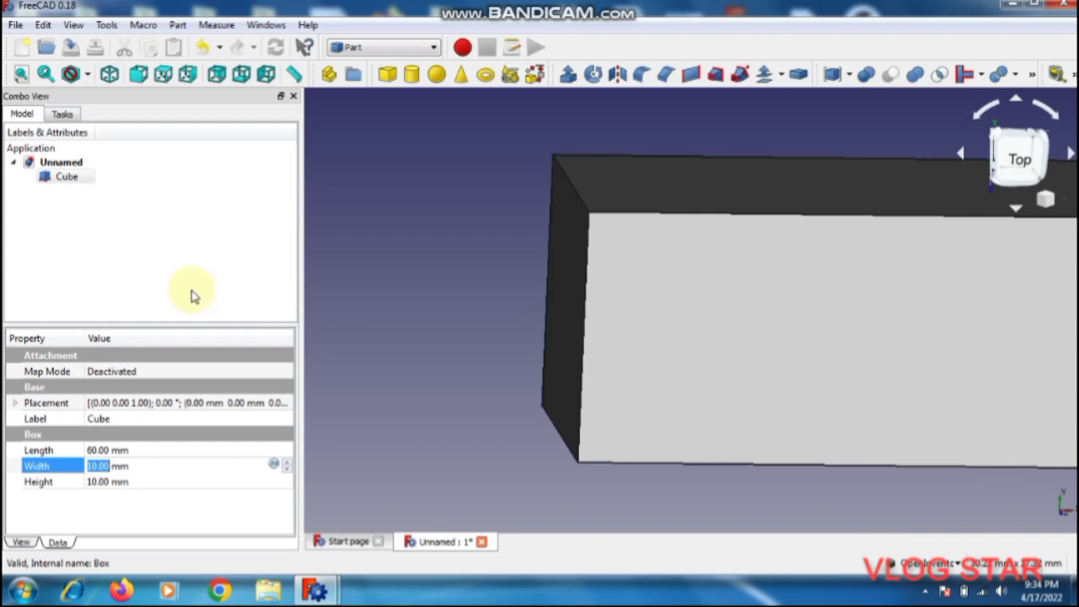
{"action": "type", "text": "6"}
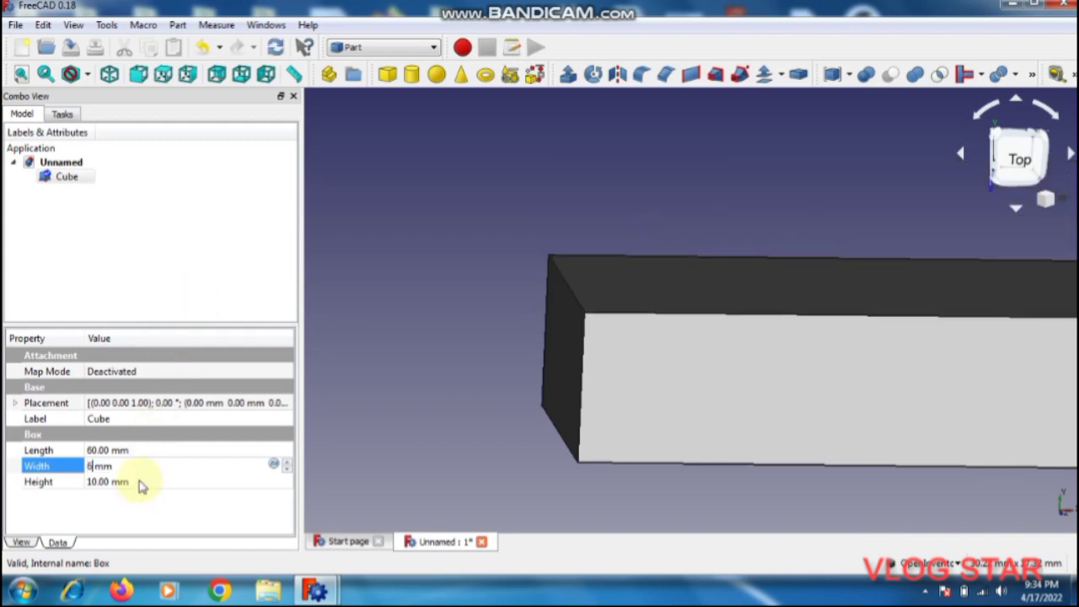
{"action": "left_click", "coordinate": [141, 482]}
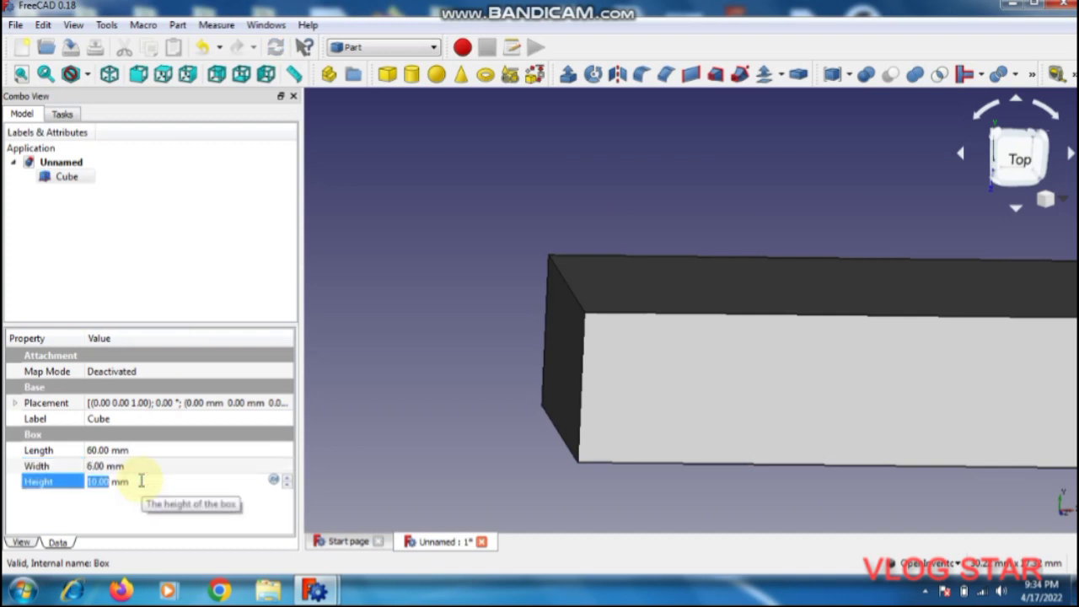
{"action": "type", "text": "3"}
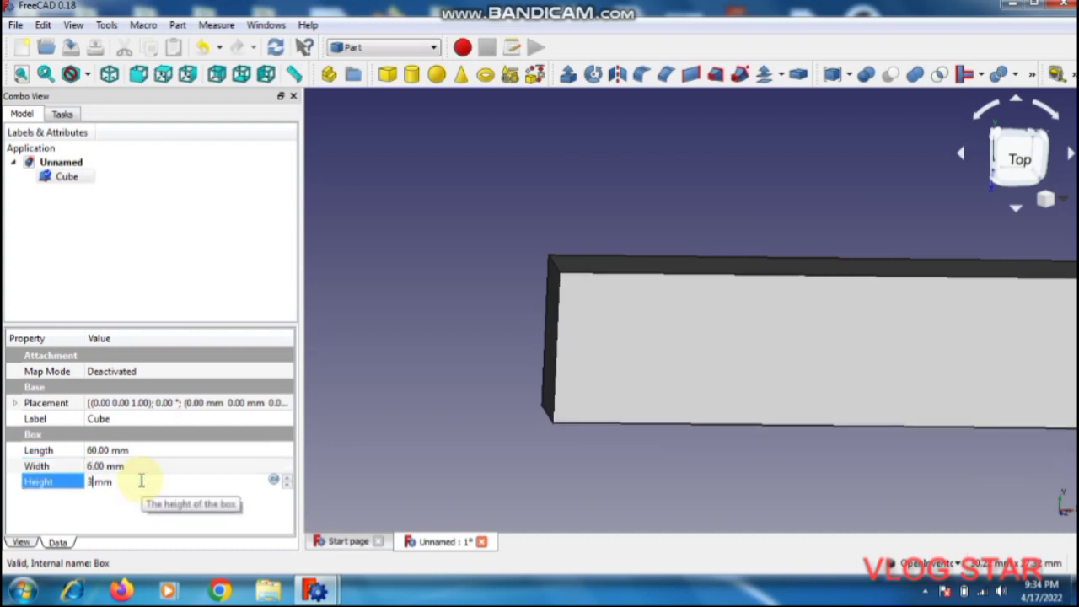
{"action": "type", "text": "0"}
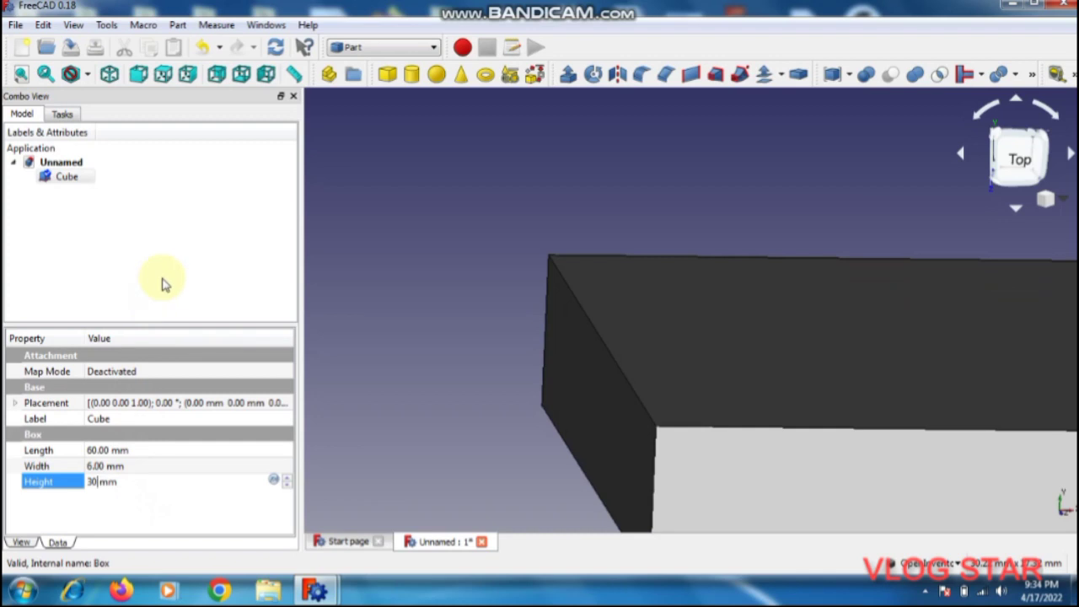
{"action": "left_click", "coordinate": [165, 284]}
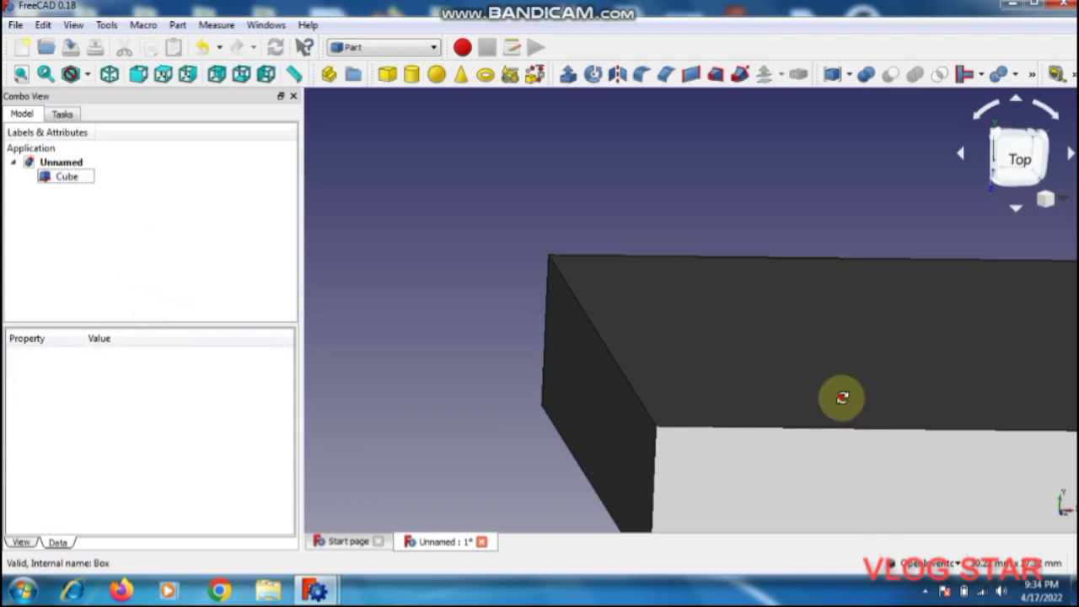
{"action": "mouse_move", "coordinate": [841, 392]}
{"action": "middle_mouse_down"}
{"action": "mouse_move", "coordinate": [662, 338]}
{"action": "mouse_move", "coordinate": [777, 380]}
{"action": "mouse_move", "coordinate": [800, 381]}
{"action": "mouse_move", "coordinate": [804, 359]}
{"action": "mouse_move", "coordinate": [833, 364]}
{"action": "mouse_move", "coordinate": [828, 386]}
{"action": "mouse_move", "coordinate": [793, 380]}
{"action": "mouse_move", "coordinate": [797, 366]}
{"action": "mouse_move", "coordinate": [781, 344]}
{"action": "mouse_move", "coordinate": [706, 313]}
{"action": "mouse_move", "coordinate": [728, 309]}
{"action": "mouse_move", "coordinate": [746, 344]}
{"action": "mouse_move", "coordinate": [718, 378]}
{"action": "mouse_move", "coordinate": [650, 390]}
{"action": "mouse_move", "coordinate": [720, 402]}
{"action": "mouse_move", "coordinate": [773, 296]}
{"action": "middle_mouse_up"}
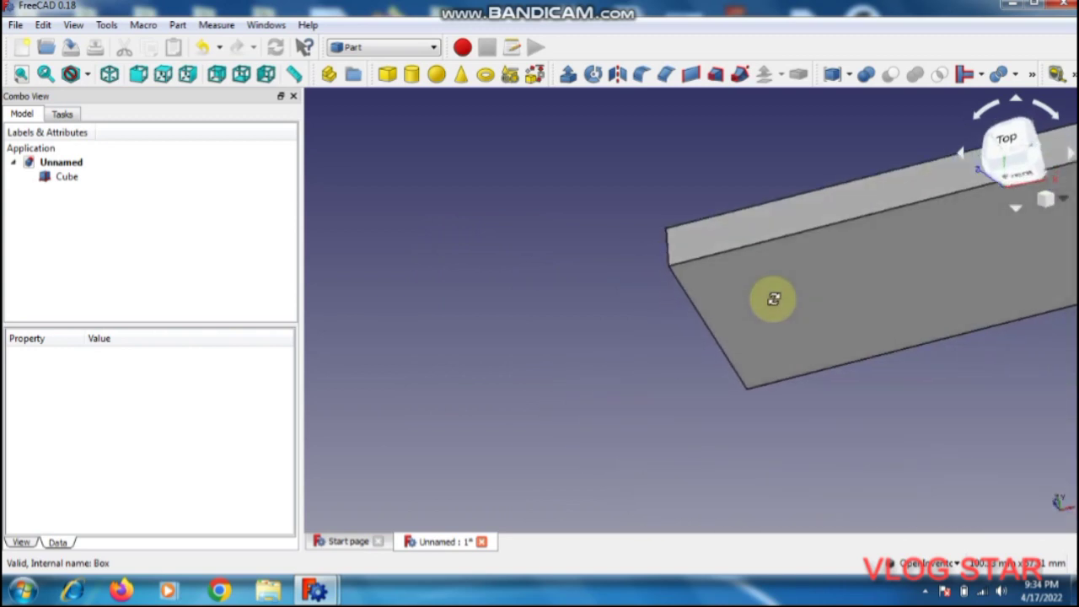
Step: Add a Cylinder, select it, and change its Radius property to 6 mm
{"action": "left_click", "coordinate": [411, 76]}
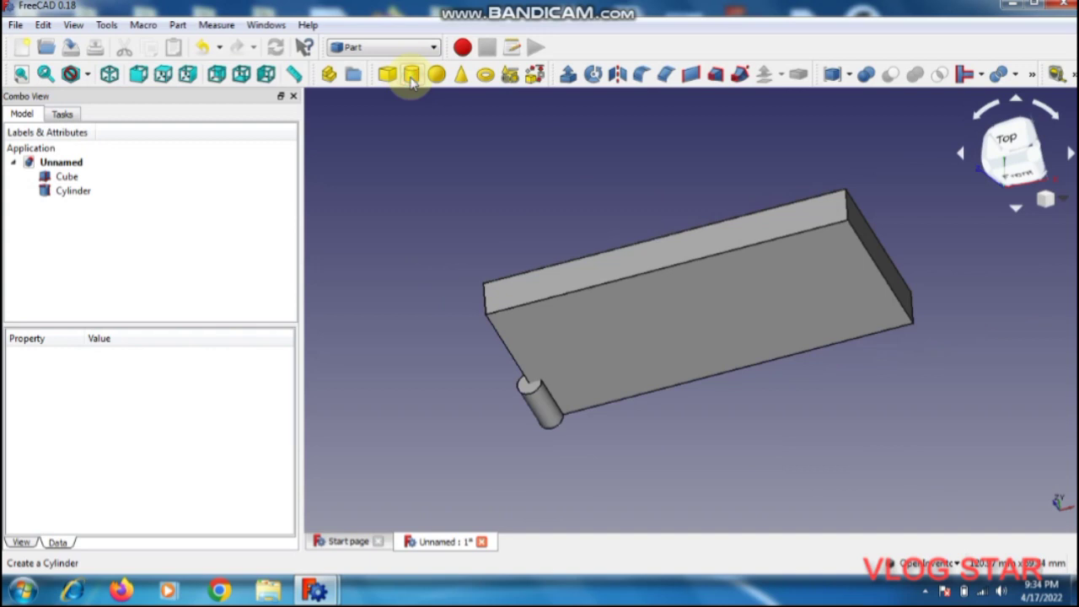
{"action": "left_click", "coordinate": [74, 191]}
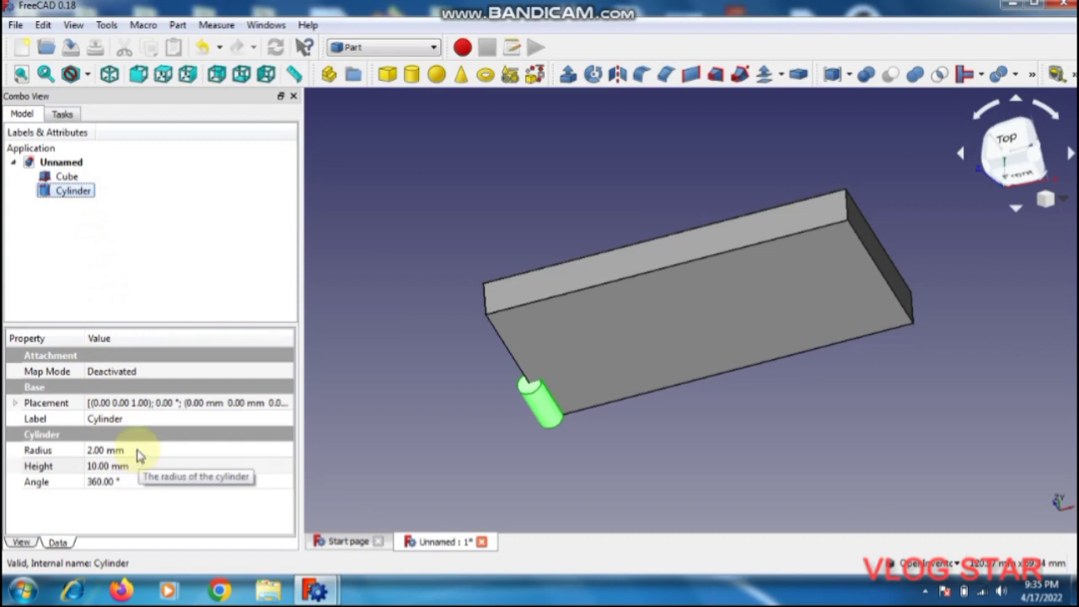
{"action": "left_click", "coordinate": [139, 451]}
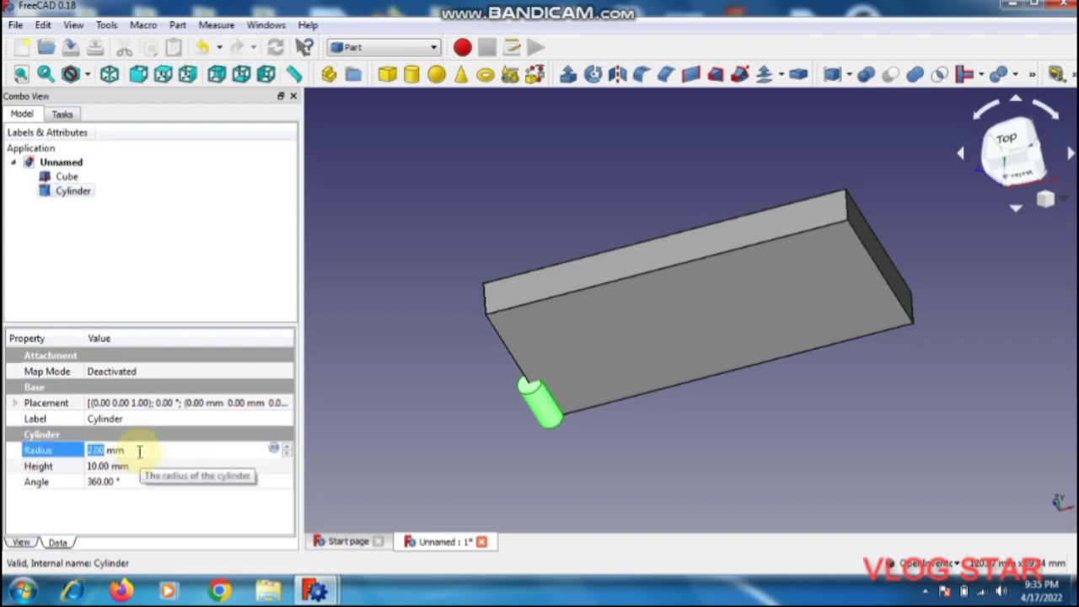
{"action": "type", "text": "2"}
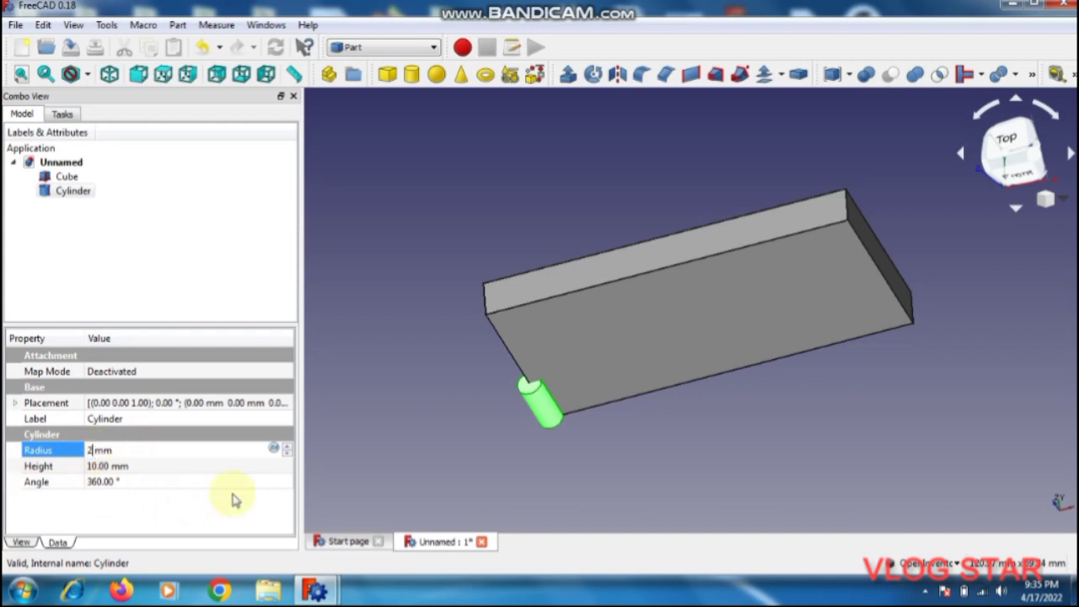
{"action": "key", "text": "BackSpace"}
{"action": "type", "text": "3"}
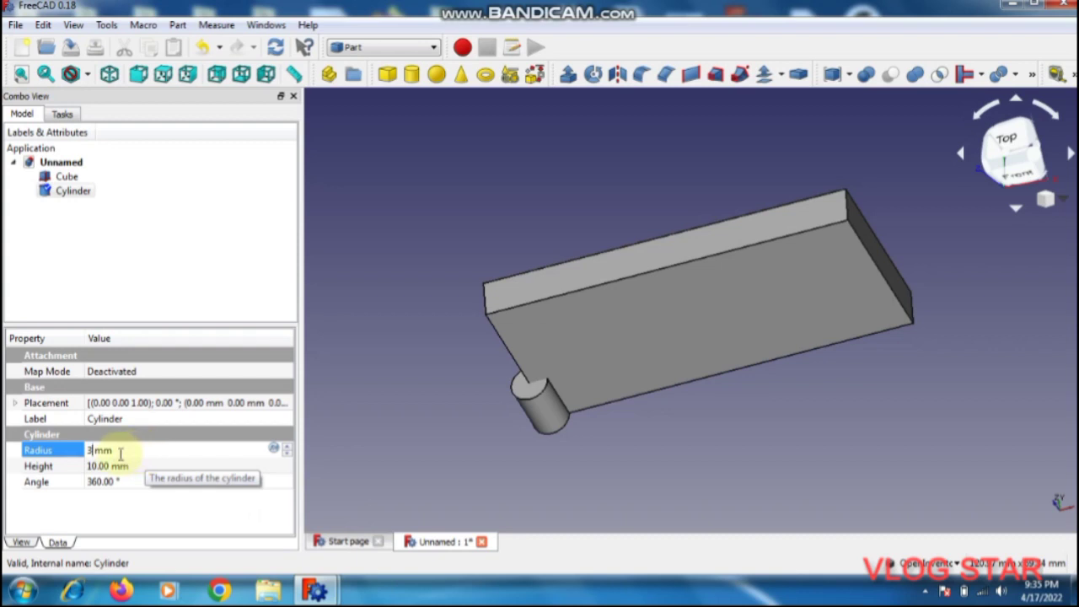
{"action": "double_click", "coordinate": [90, 450]}
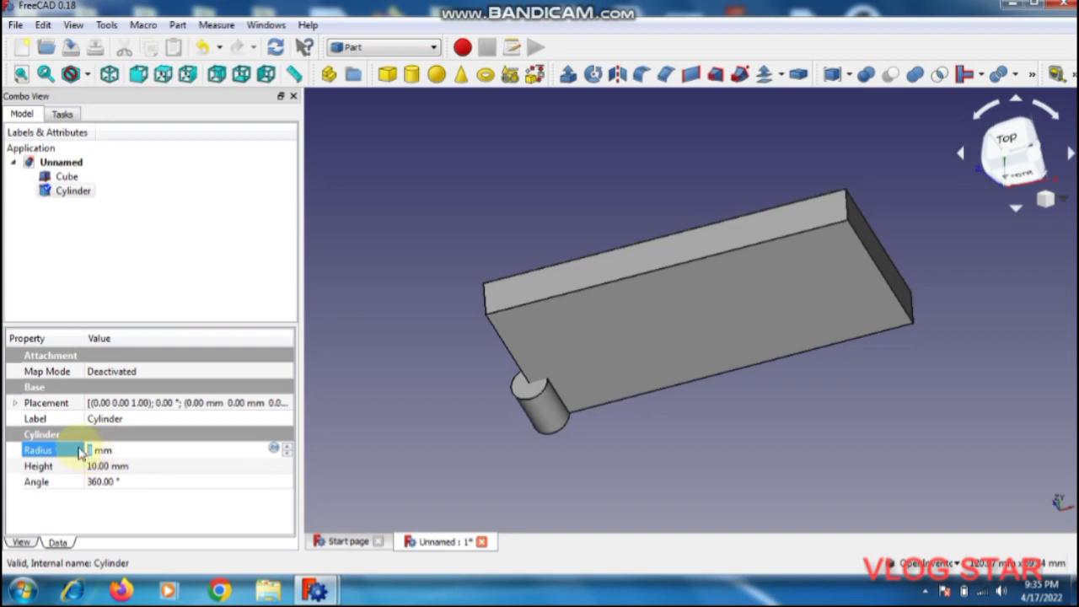
{"action": "type", "text": "5"}
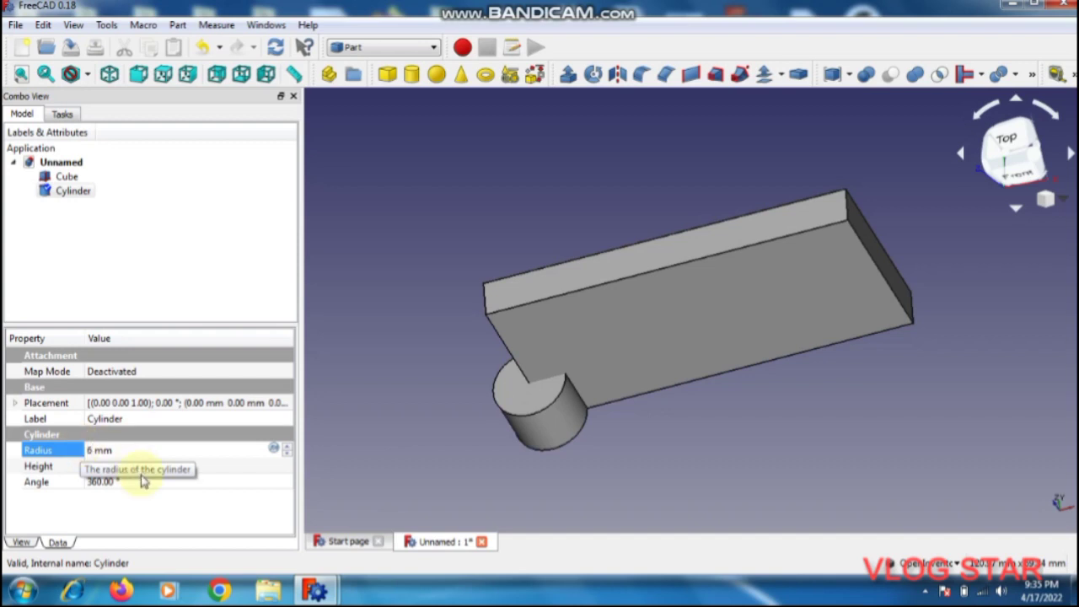
{"action": "left_click", "coordinate": [169, 402]}
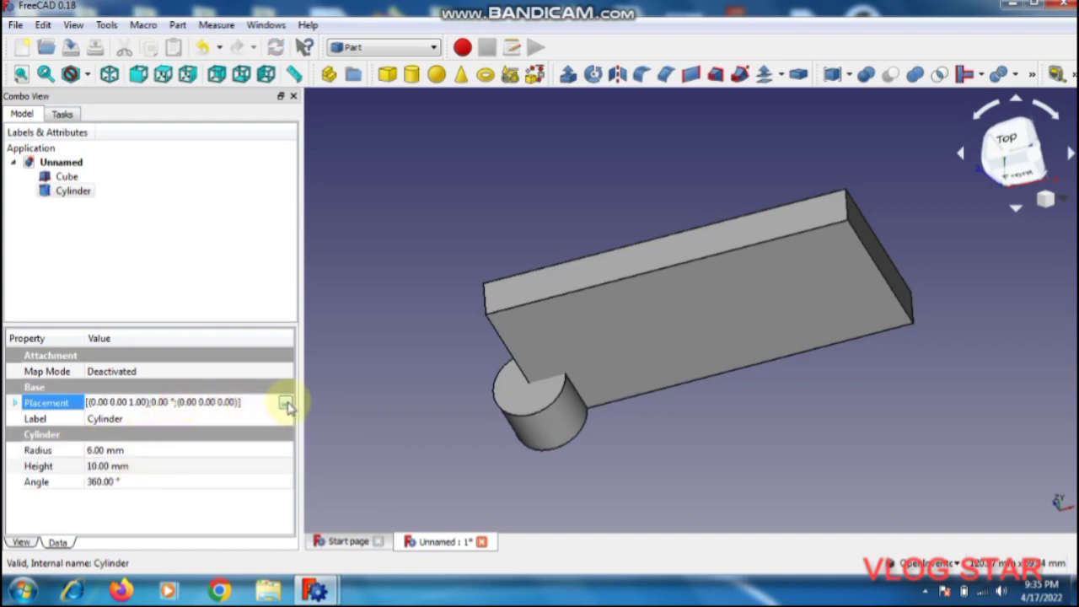
{"action": "left_click", "coordinate": [285, 402]}
Step: Set the Cylinder's placement Roll angle to 90° and confirm it
{"action": "left_click", "coordinate": [161, 389]}
{"action": "left_click_drag", "start_coordinate": [161, 390], "coordinate": [33, 388]}
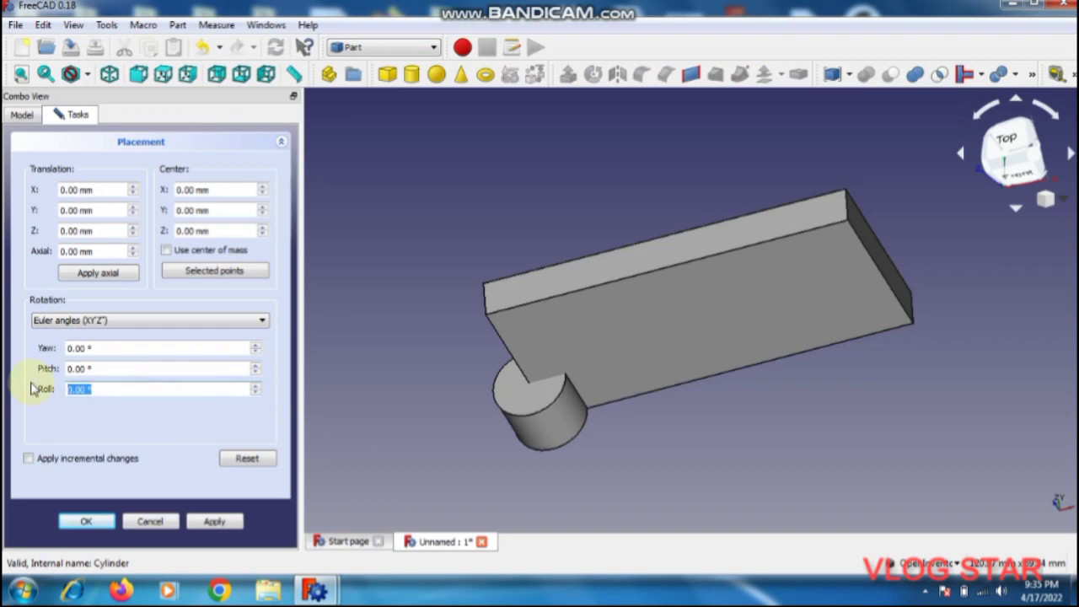
{"action": "type", "text": "9"}
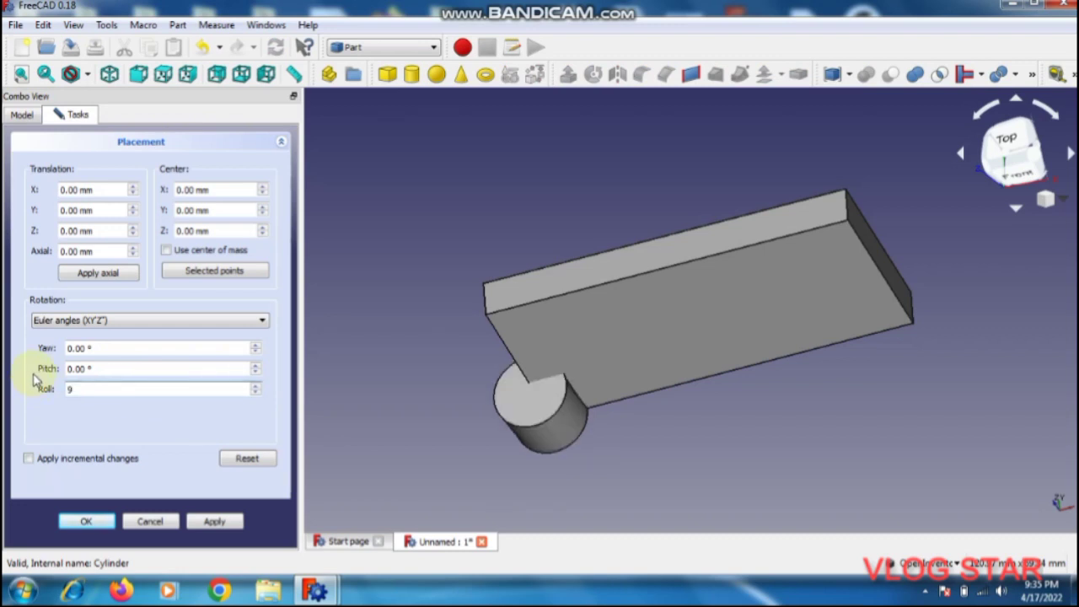
{"action": "type", "text": "0"}
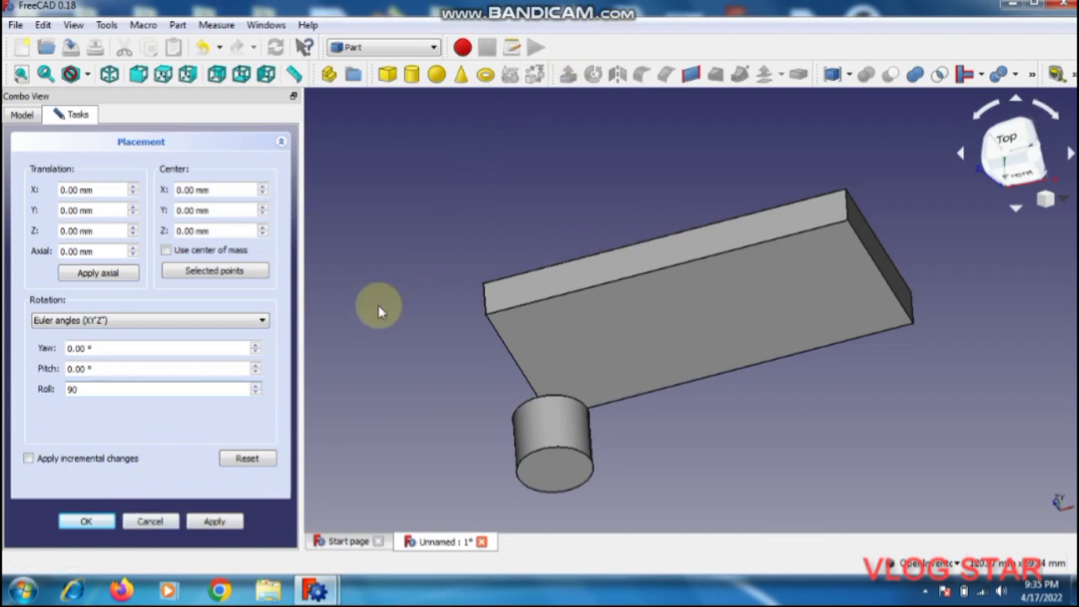
{"action": "left_click", "coordinate": [82, 519]}
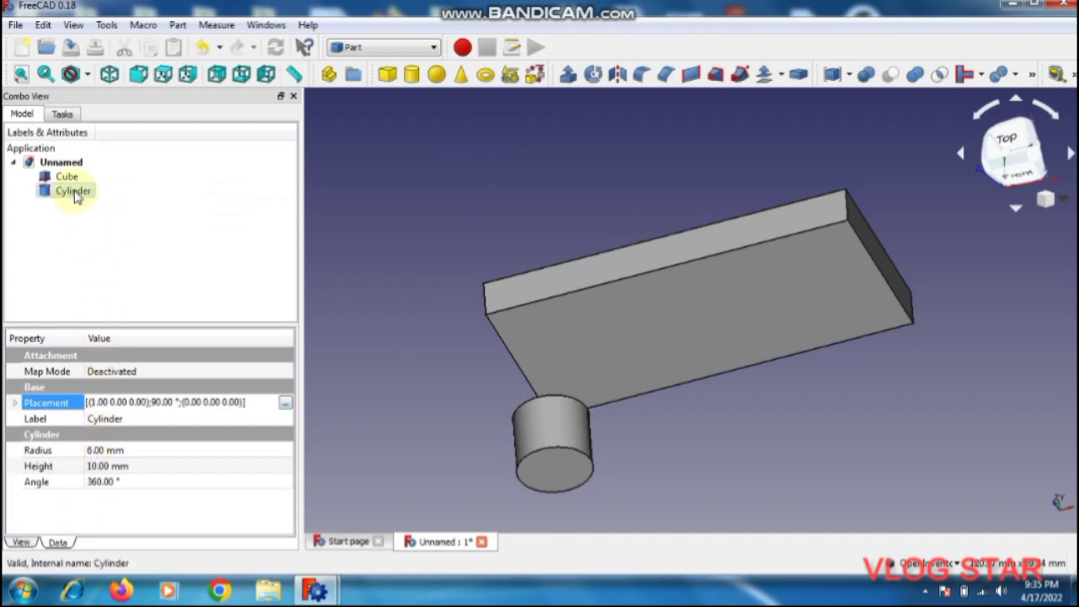
Step: Change the Cylinder's Height property to 6 mm
{"action": "left_click", "coordinate": [74, 191]}
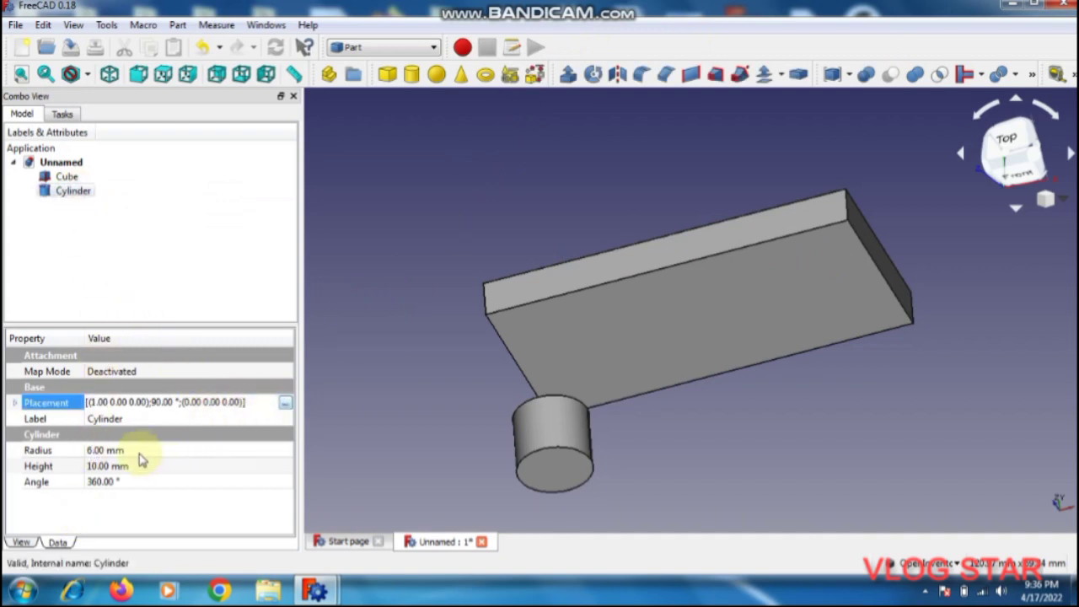
{"action": "left_click", "coordinate": [101, 466]}
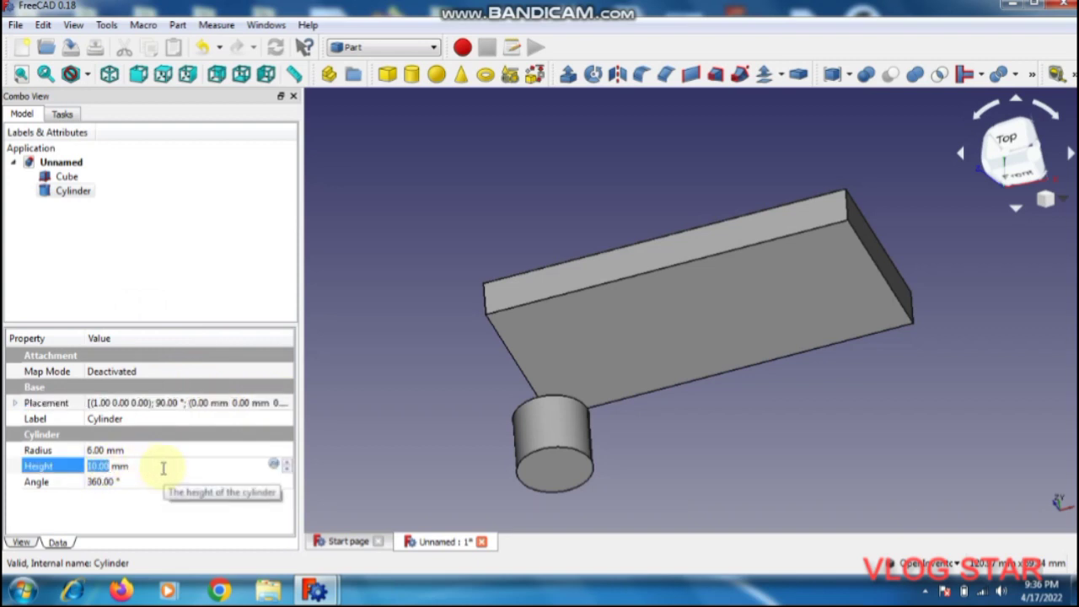
{"action": "type", "text": "6"}
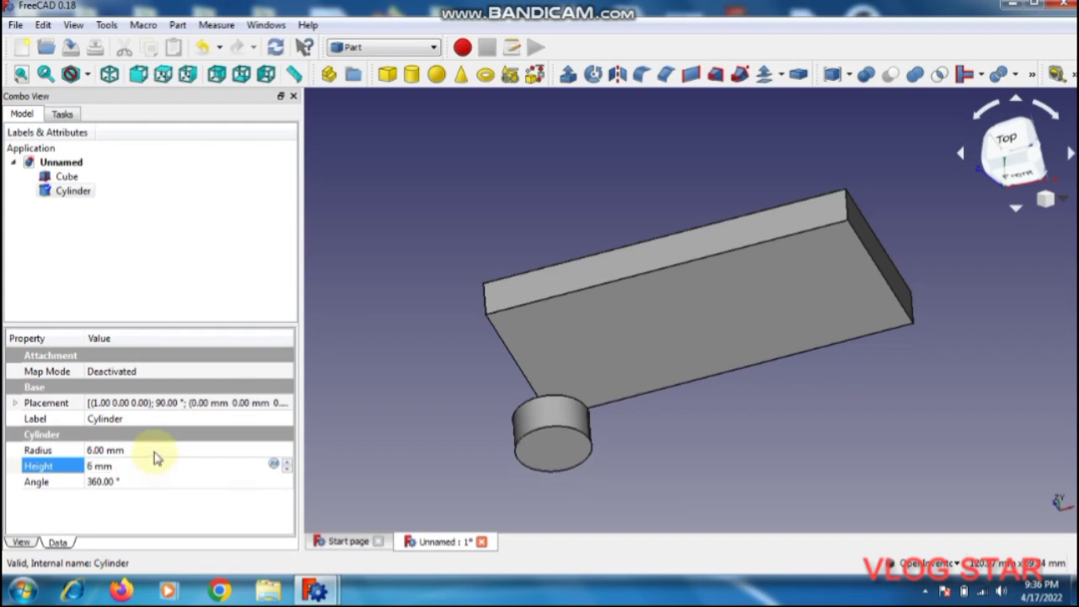
{"action": "left_click", "coordinate": [155, 452]}
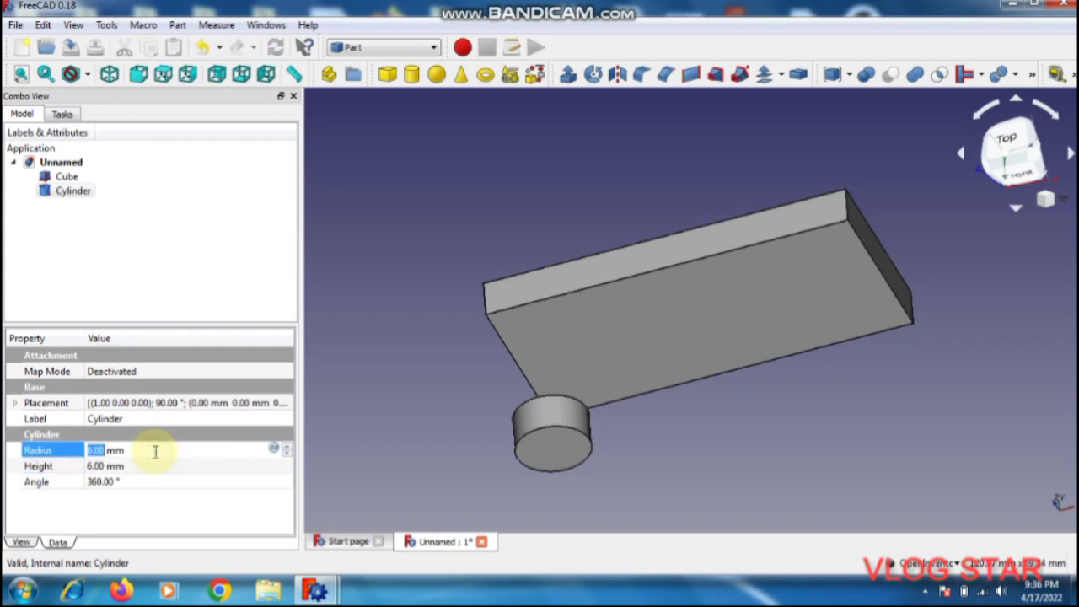
Step: Enter 15 mm as the Cylinder's Radius, then deselect it
{"action": "type", "text": "1"}
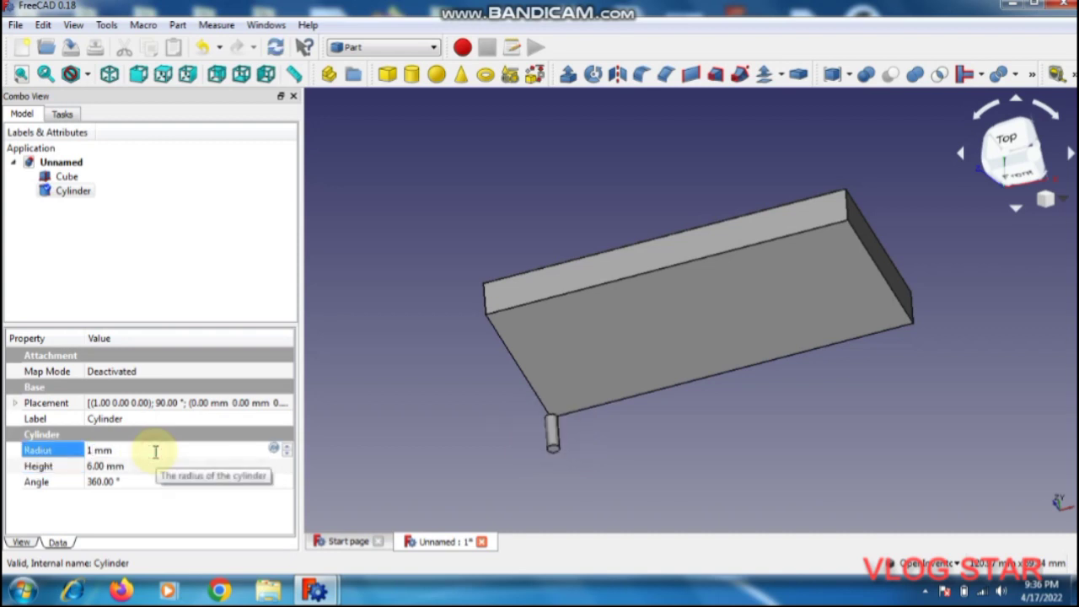
{"action": "type", "text": "5"}
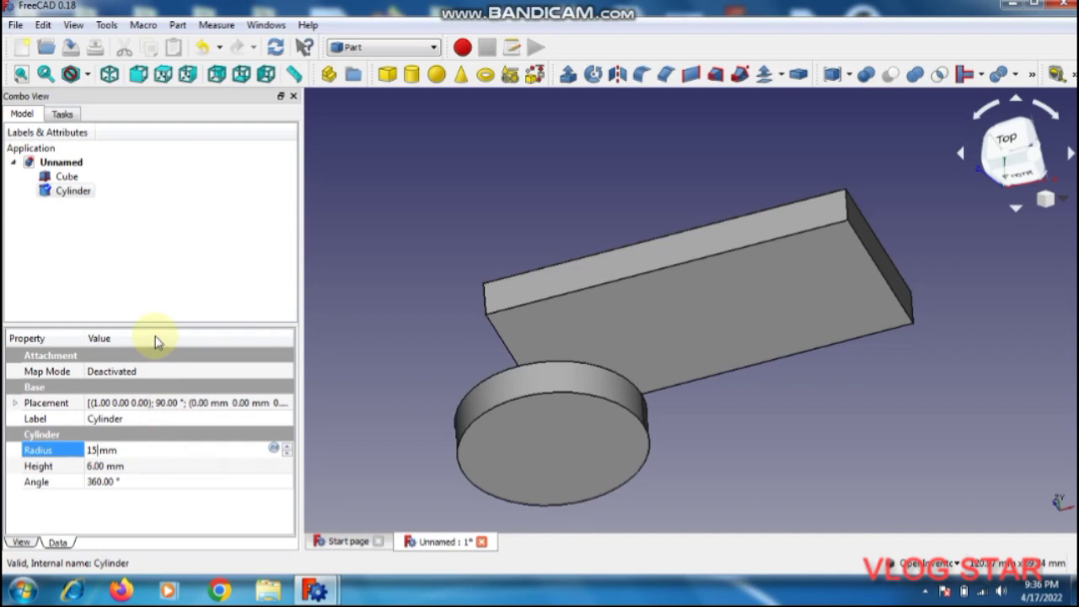
{"action": "key", "text": "BackSpace"}
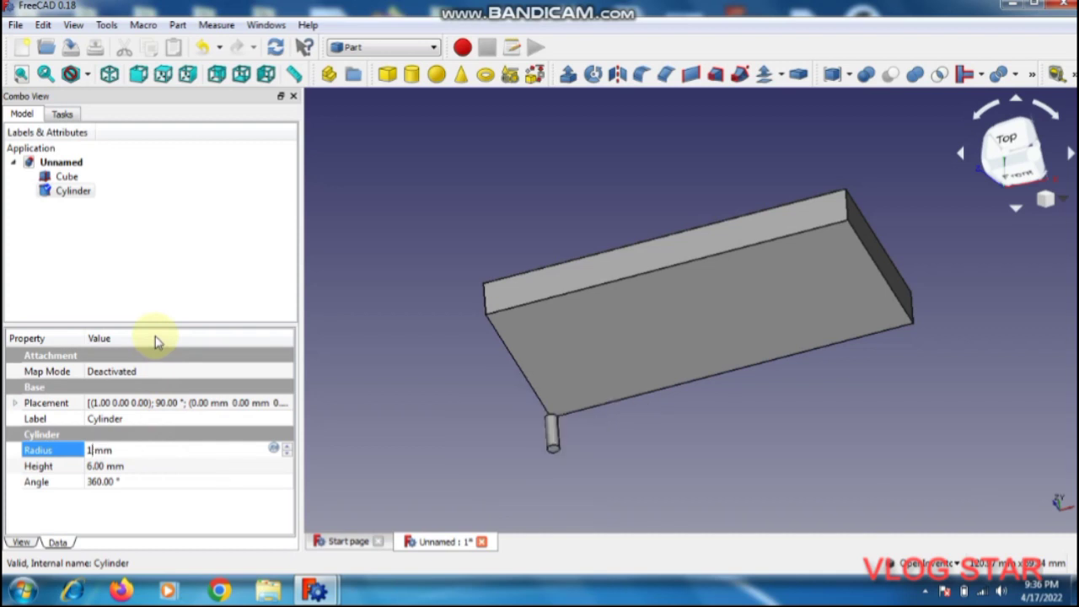
{"action": "key", "text": "BackSpace"}
{"action": "type", "text": "15"}
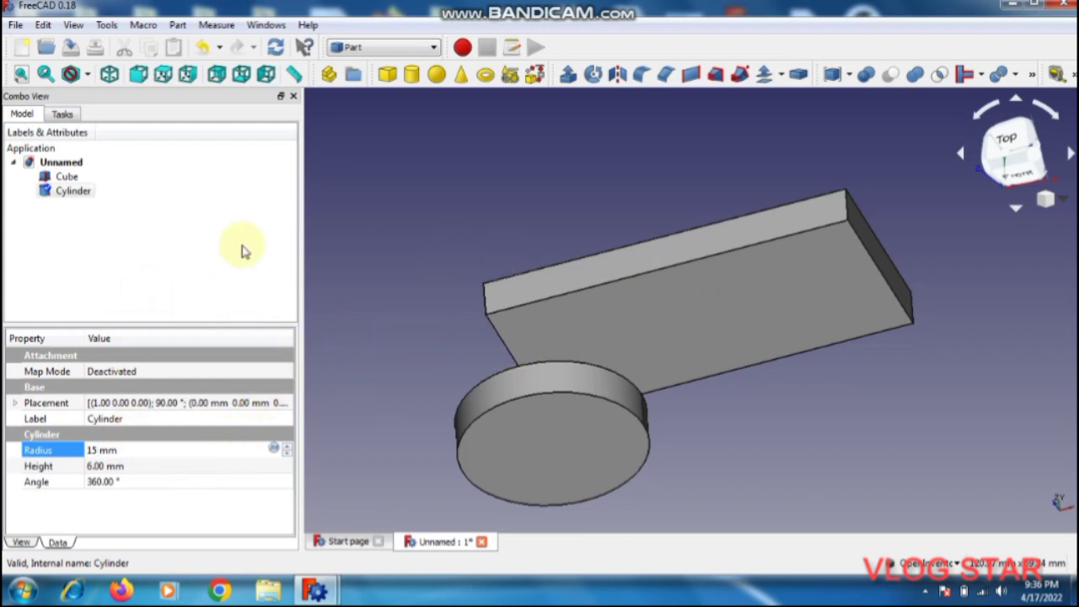
{"action": "left_click", "coordinate": [155, 272]}
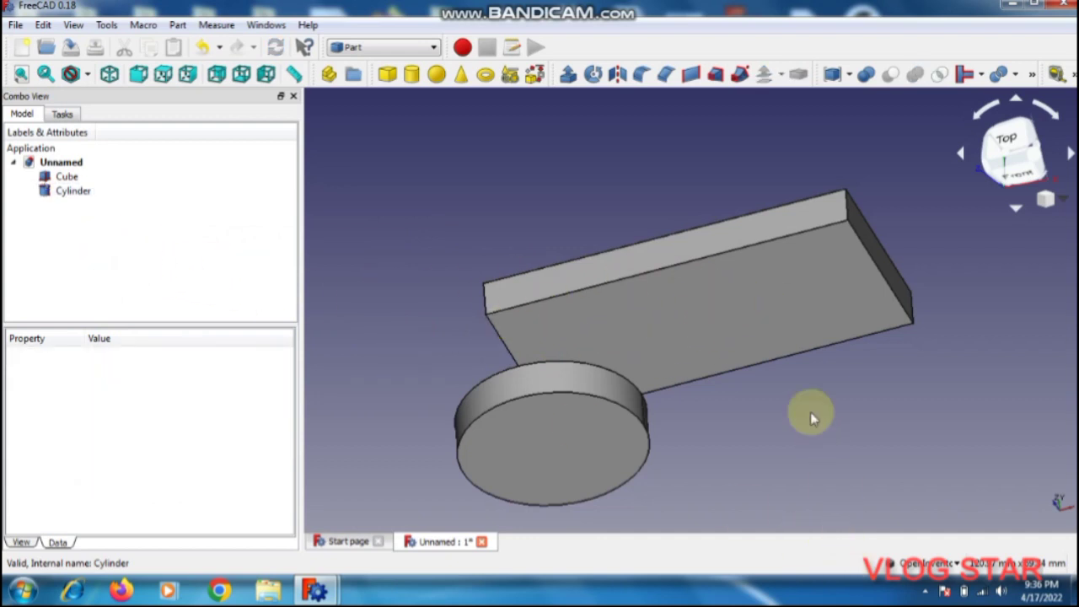
Step: Orbit the view to stand the slab upright and select the Cylinder's Placement property
{"action": "mouse_move", "coordinate": [812, 416]}
{"action": "middle_mouse_down"}
{"action": "mouse_move", "coordinate": [563, 268]}
{"action": "mouse_move", "coordinate": [621, 289]}
{"action": "mouse_move", "coordinate": [595, 282]}
{"action": "mouse_move", "coordinate": [628, 273]}
{"action": "mouse_move", "coordinate": [617, 284]}
{"action": "middle_mouse_up"}
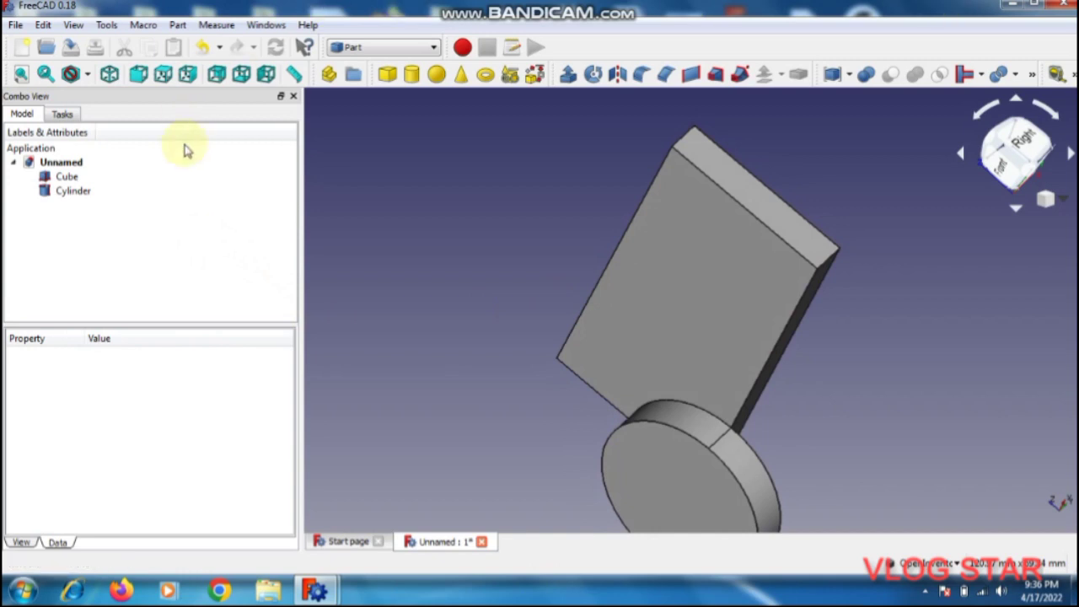
{"action": "left_click", "coordinate": [75, 192]}
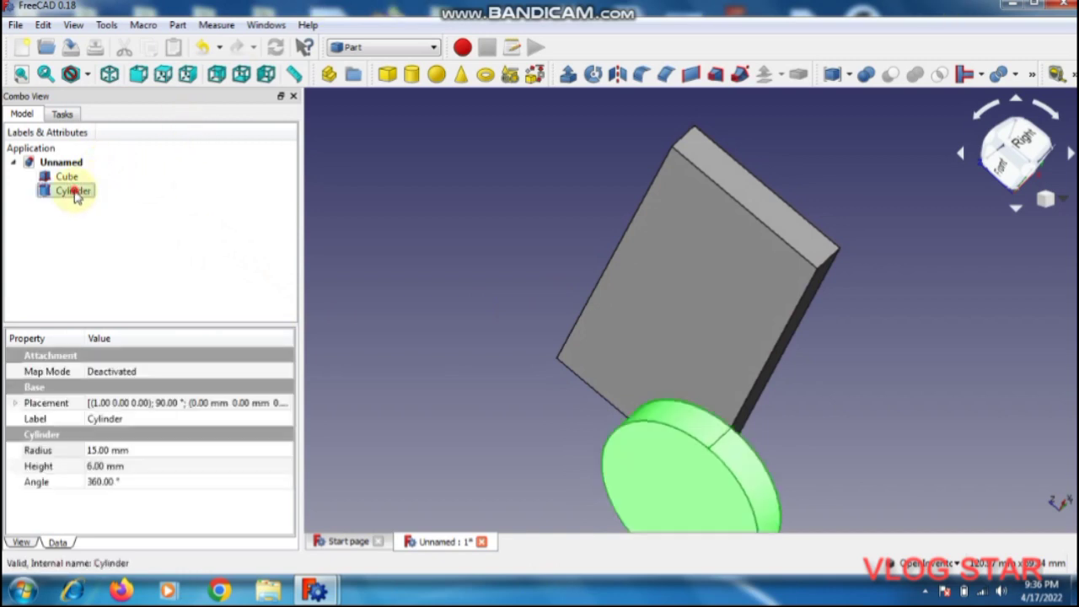
{"action": "left_click", "coordinate": [207, 407]}
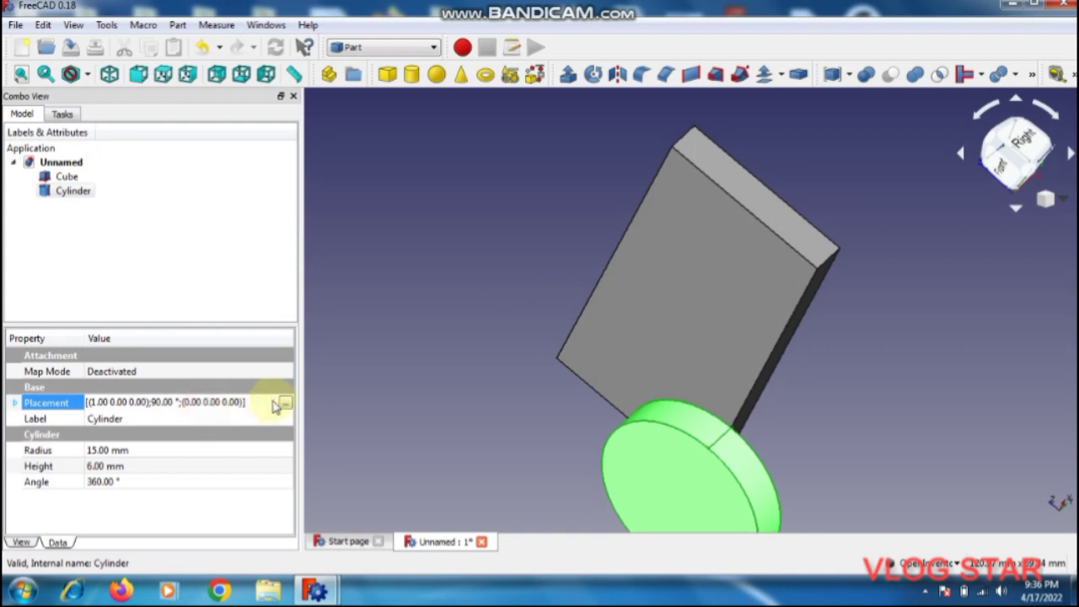
Step: In the Cylinder's placement editor, step the Z, Y and X offsets to slide the disc onto the slab
{"action": "left_click", "coordinate": [285, 403]}
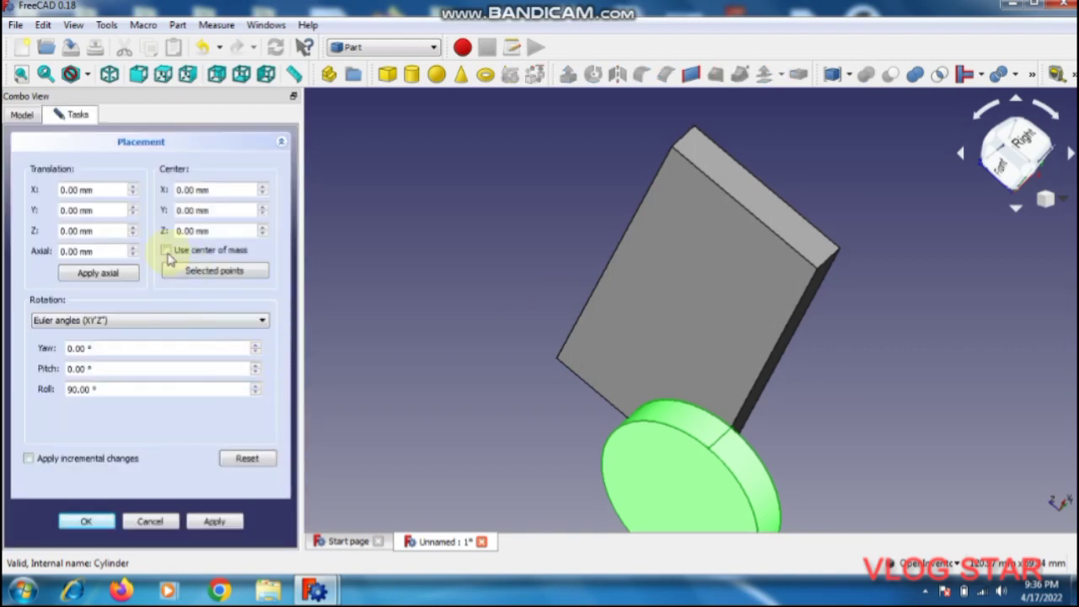
{"action": "left_click", "coordinate": [133, 233]}
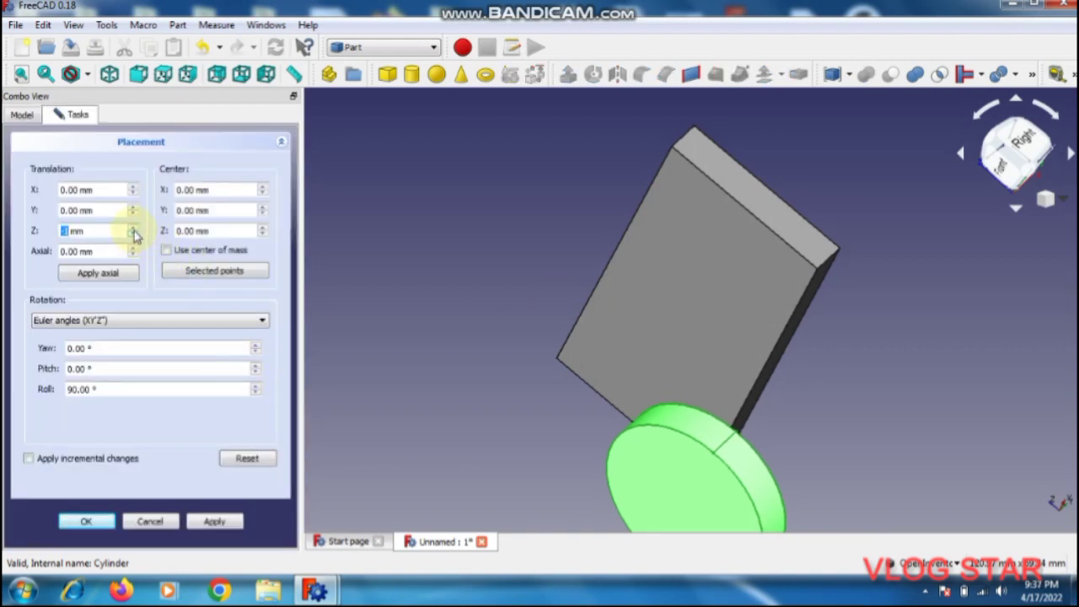
{"action": "left_click_drag", "start_coordinate": [135, 237], "coordinate": [132, 232]}
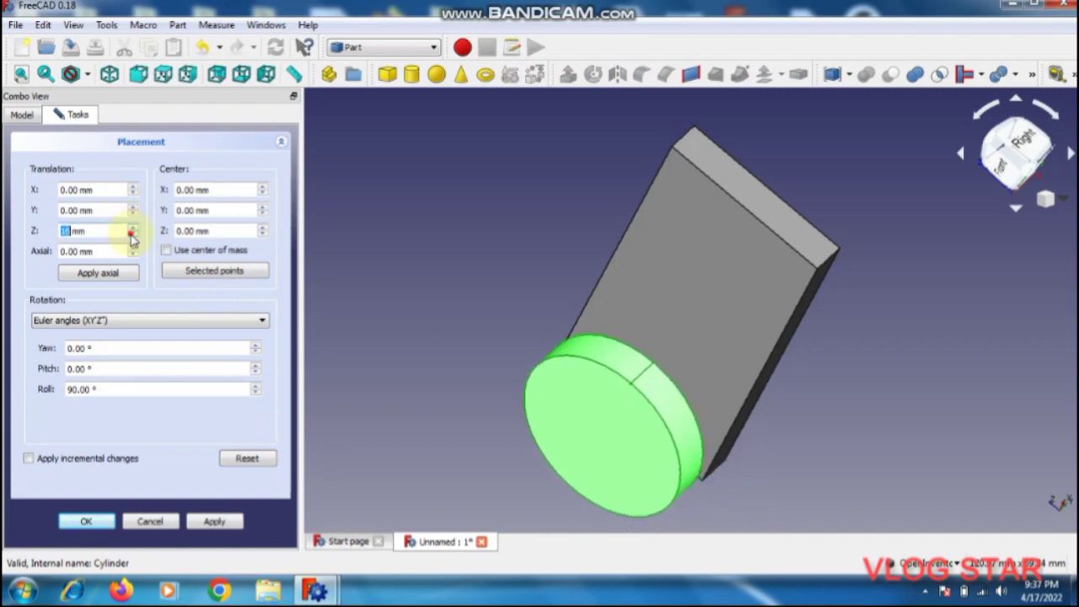
{"action": "left_click", "coordinate": [132, 236]}
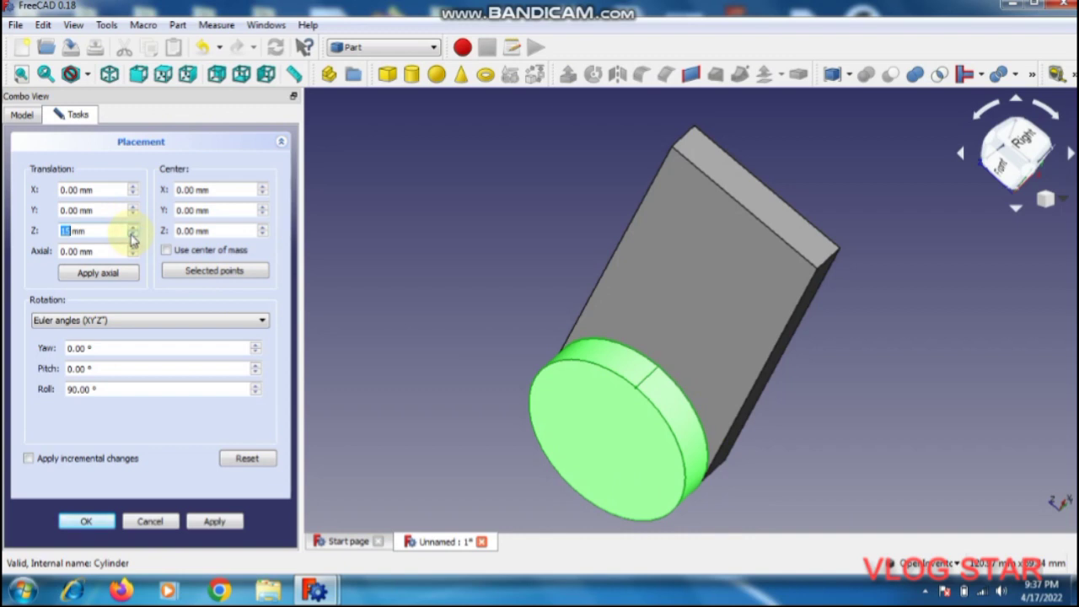
{"action": "left_click_drag", "start_coordinate": [135, 214], "coordinate": [134, 210]}
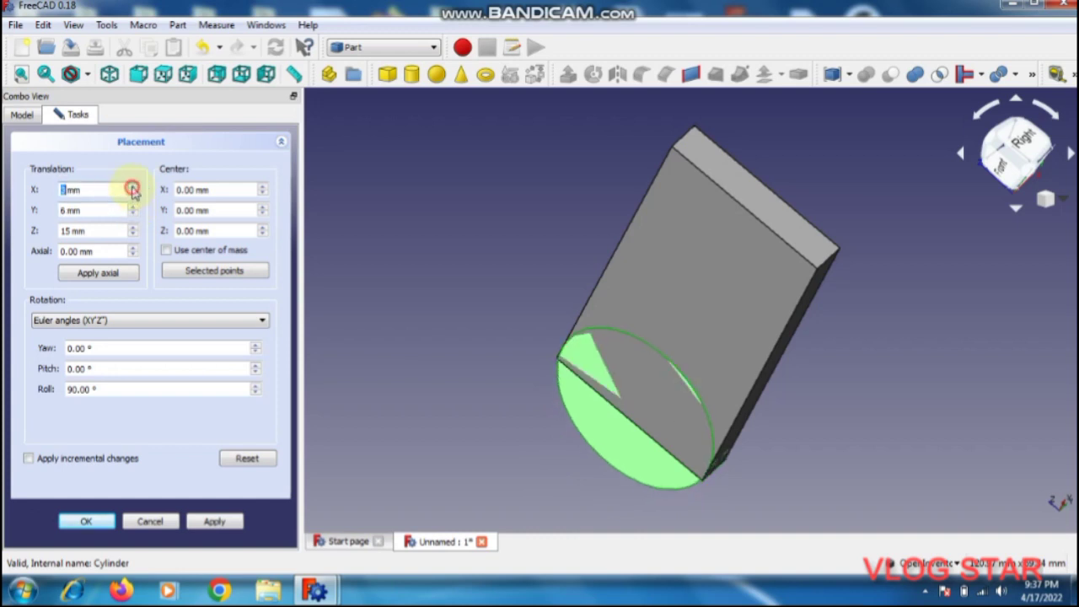
{"action": "left_click", "coordinate": [132, 189]}
{"action": "left_click_drag", "start_coordinate": [132, 192], "coordinate": [133, 191]}
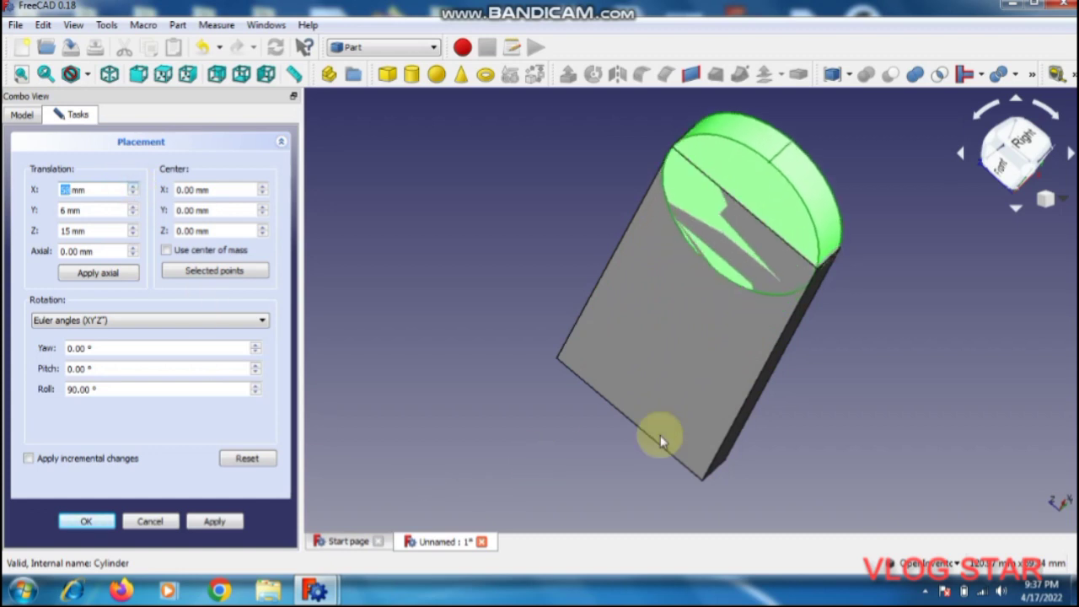
{"action": "mouse_move", "coordinate": [681, 384]}
{"action": "middle_mouse_down"}
{"action": "mouse_move", "coordinate": [742, 355]}
{"action": "mouse_move", "coordinate": [723, 353]}
{"action": "middle_mouse_up"}
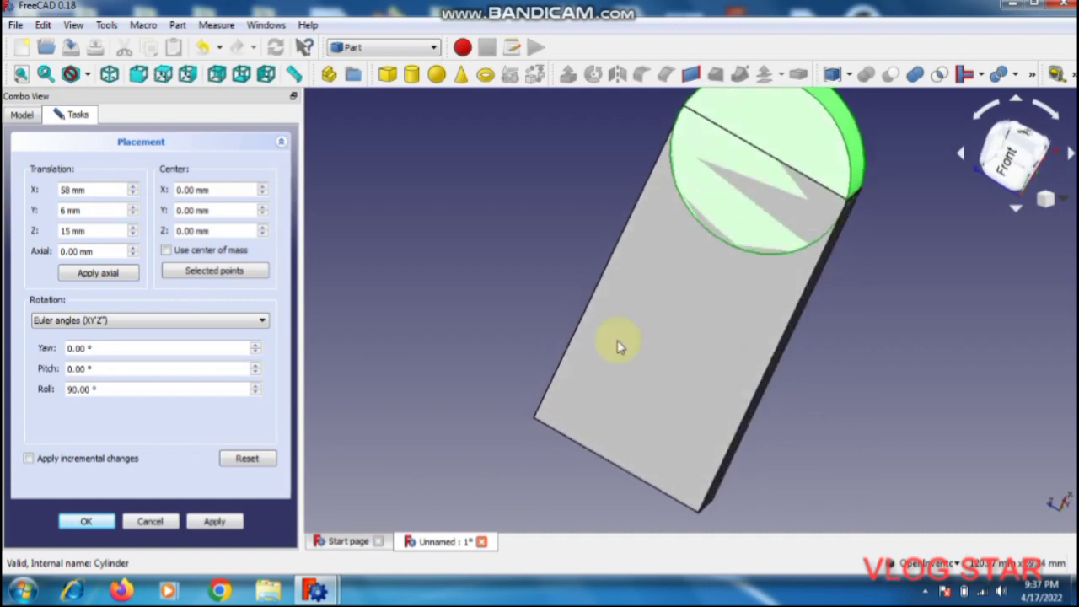
Step: Fine-tune the disc's translation to X 60, Y 6, Z 15 mm and confirm the placement
{"action": "left_click", "coordinate": [132, 211]}
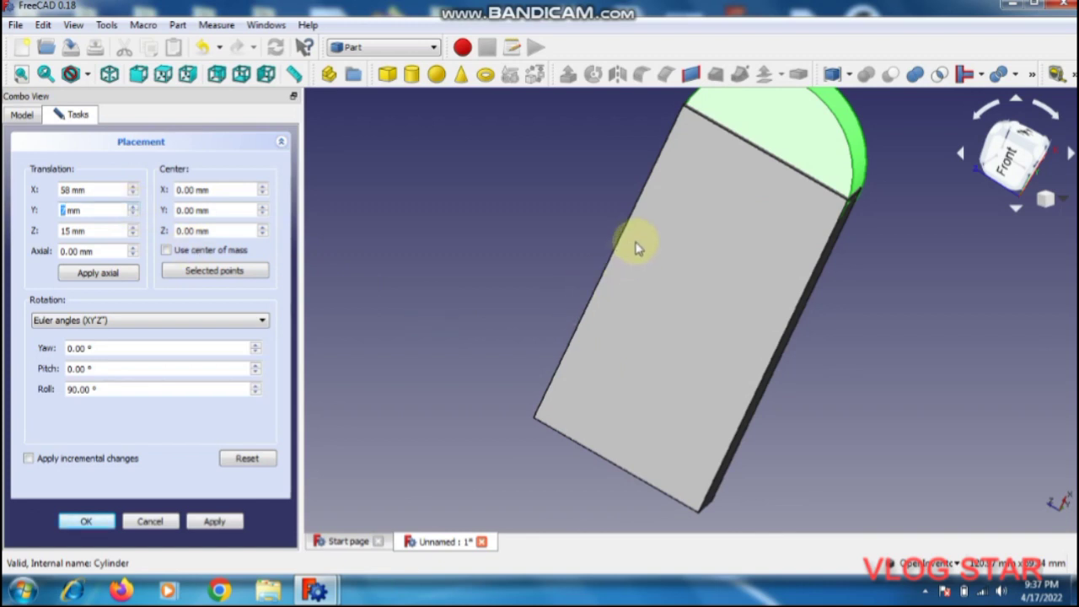
{"action": "key", "text": "Up"}
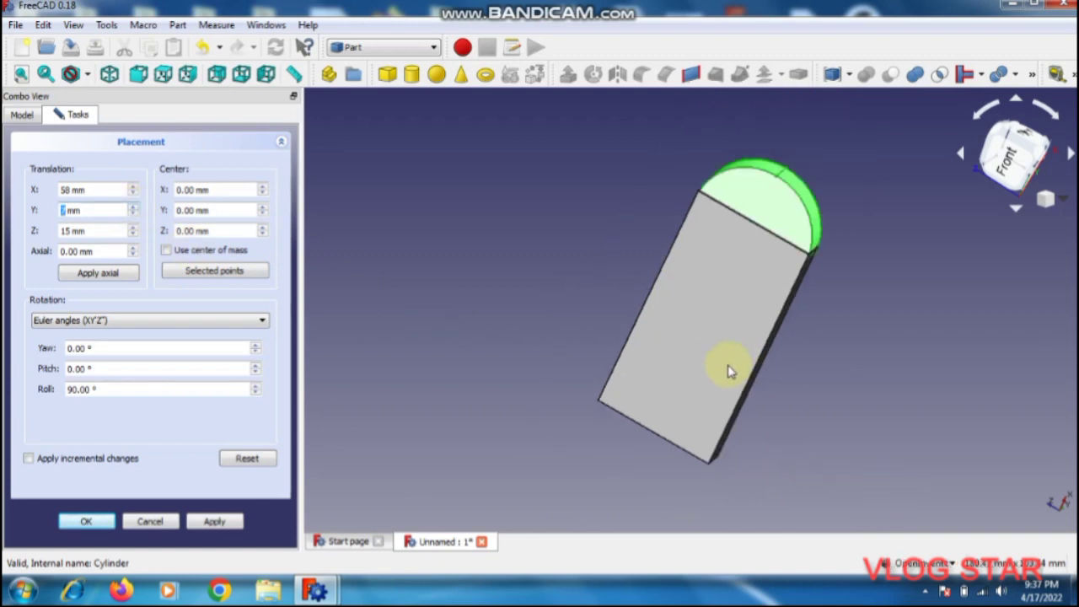
{"action": "left_click_drag", "start_coordinate": [723, 365], "coordinate": [363, 327]}
{"action": "mouse_move", "coordinate": [674, 325]}
{"action": "left_mouse_down"}
{"action": "mouse_move", "coordinate": [554, 292]}
{"action": "mouse_move", "coordinate": [595, 289]}
{"action": "left_mouse_up"}
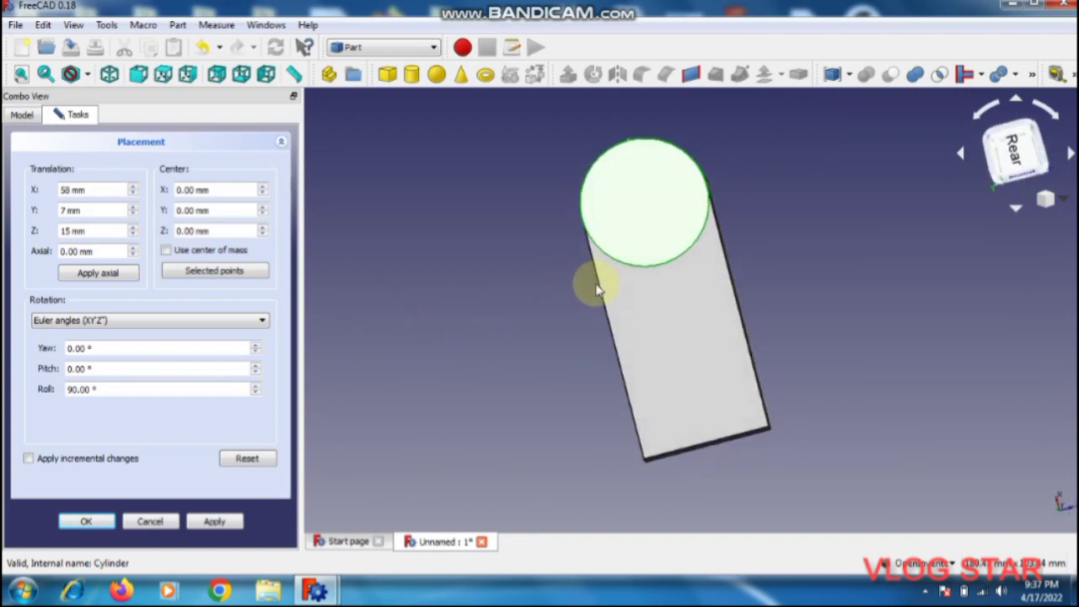
{"action": "left_click", "coordinate": [132, 193]}
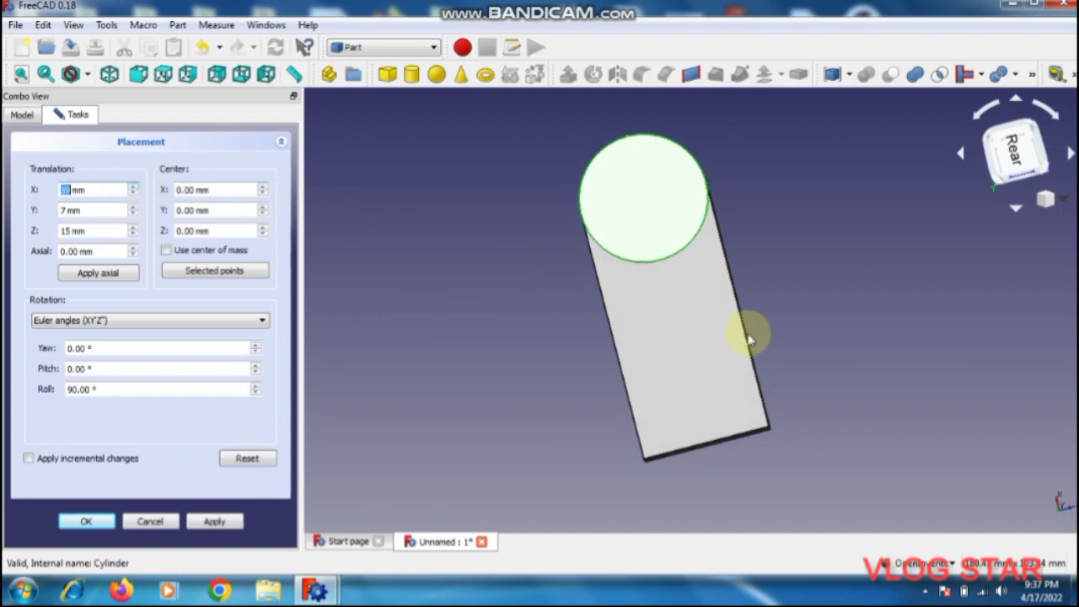
{"action": "mouse_move", "coordinate": [747, 330]}
{"action": "left_mouse_down"}
{"action": "mouse_move", "coordinate": [862, 332]}
{"action": "mouse_move", "coordinate": [988, 363]}
{"action": "left_mouse_up"}
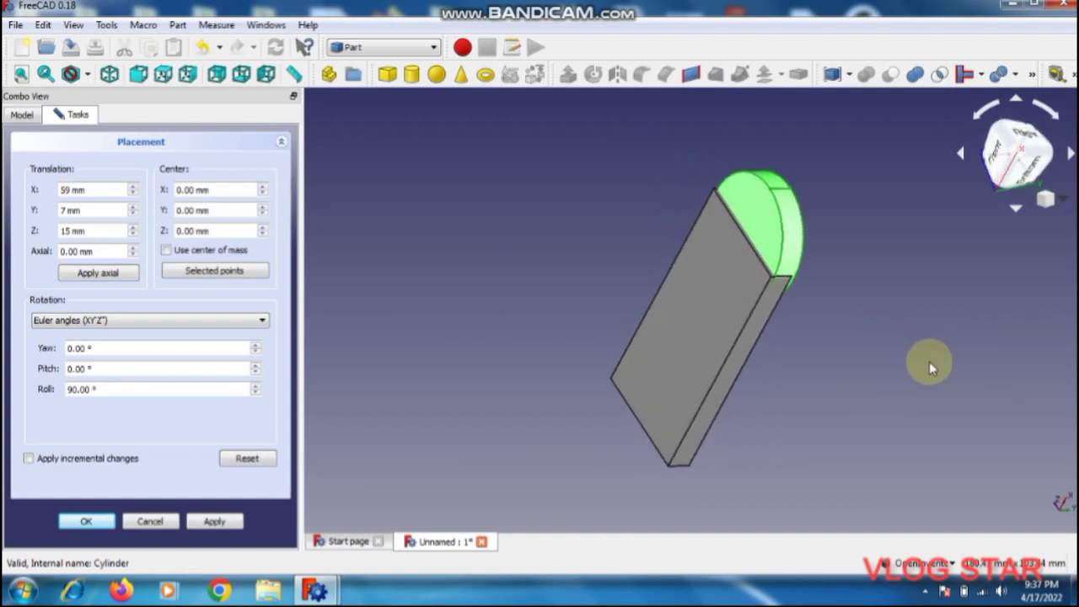
{"action": "left_click", "coordinate": [133, 214]}
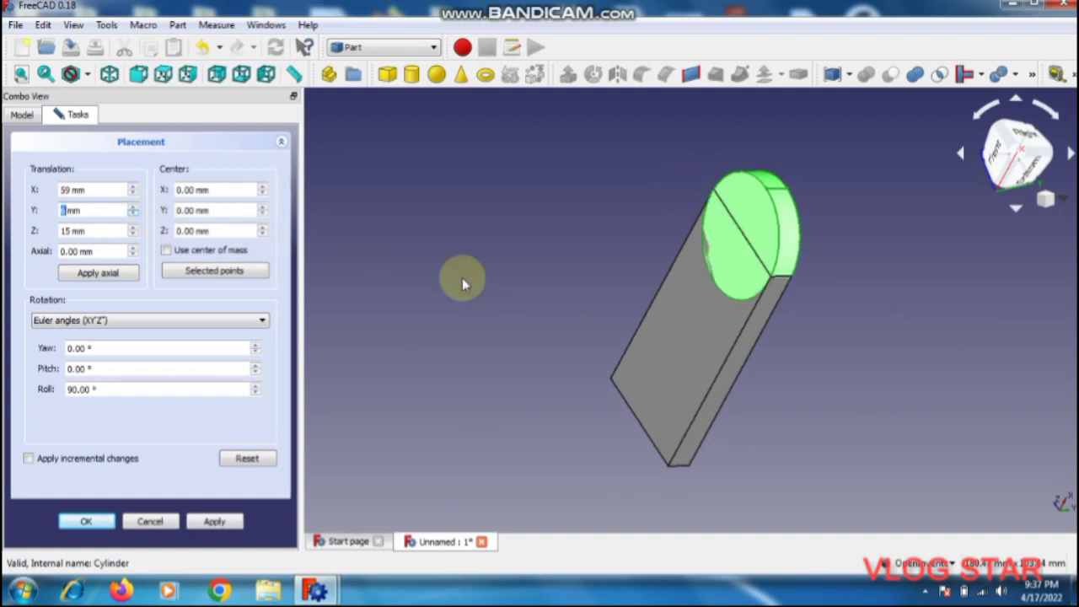
{"action": "left_click_drag", "start_coordinate": [752, 356], "coordinate": [448, 308]}
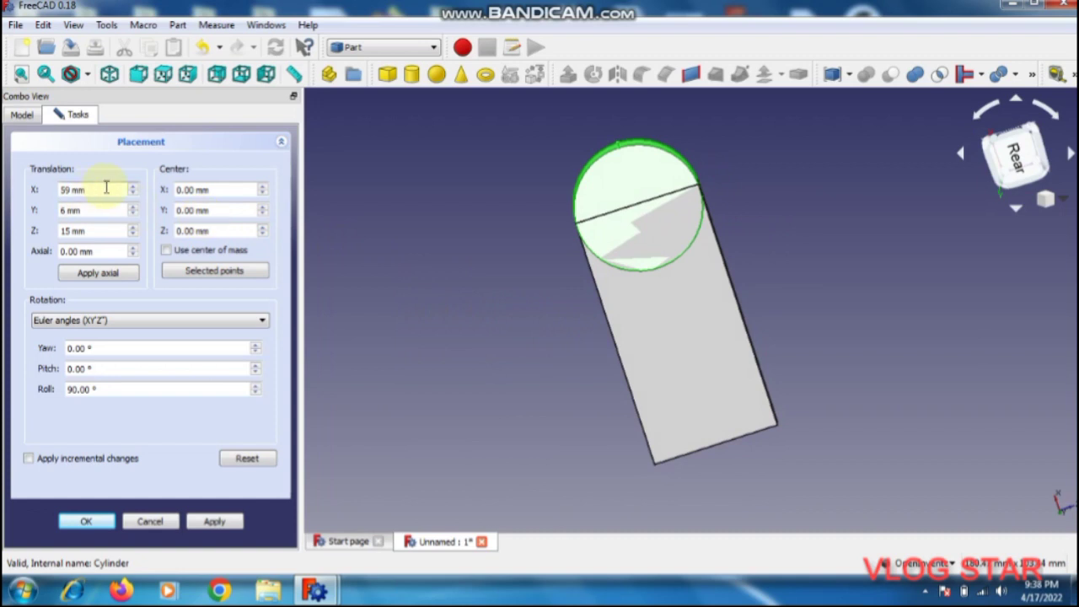
{"action": "left_click", "coordinate": [133, 233]}
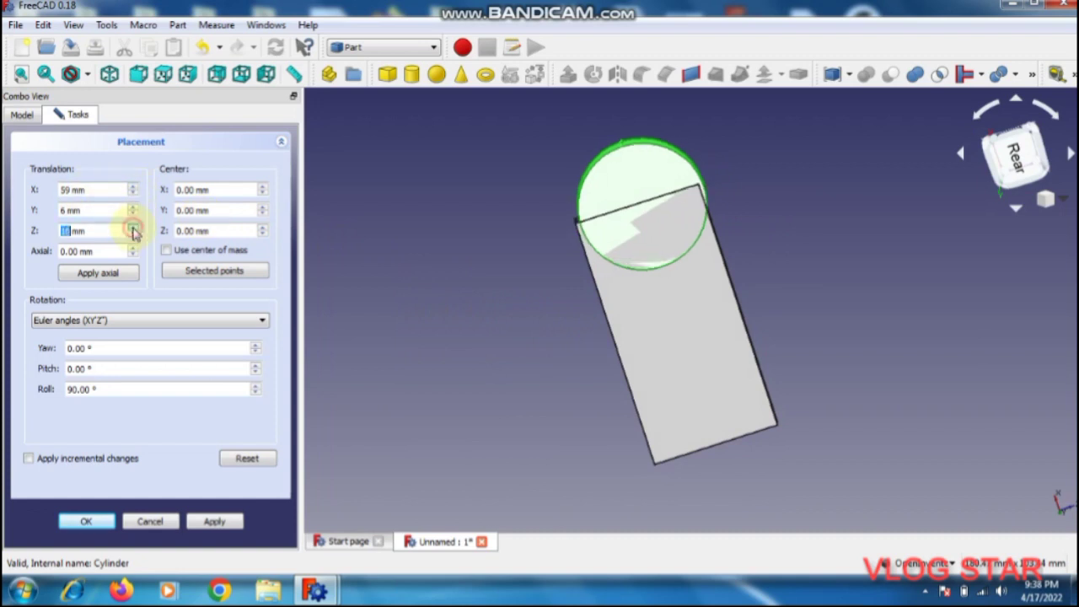
{"action": "left_click", "coordinate": [133, 233]}
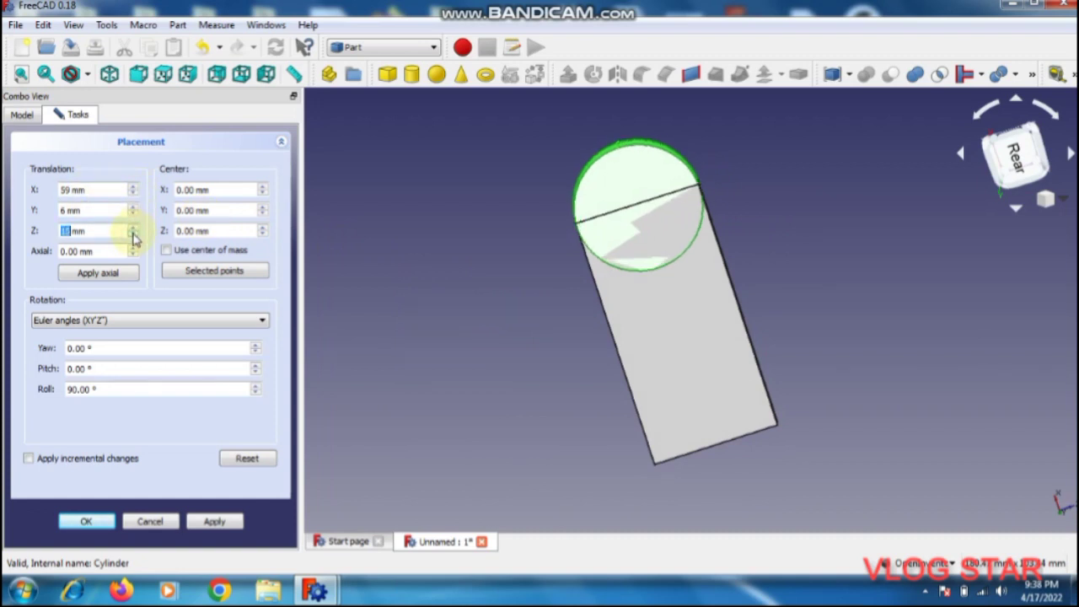
{"action": "left_click", "coordinate": [132, 188]}
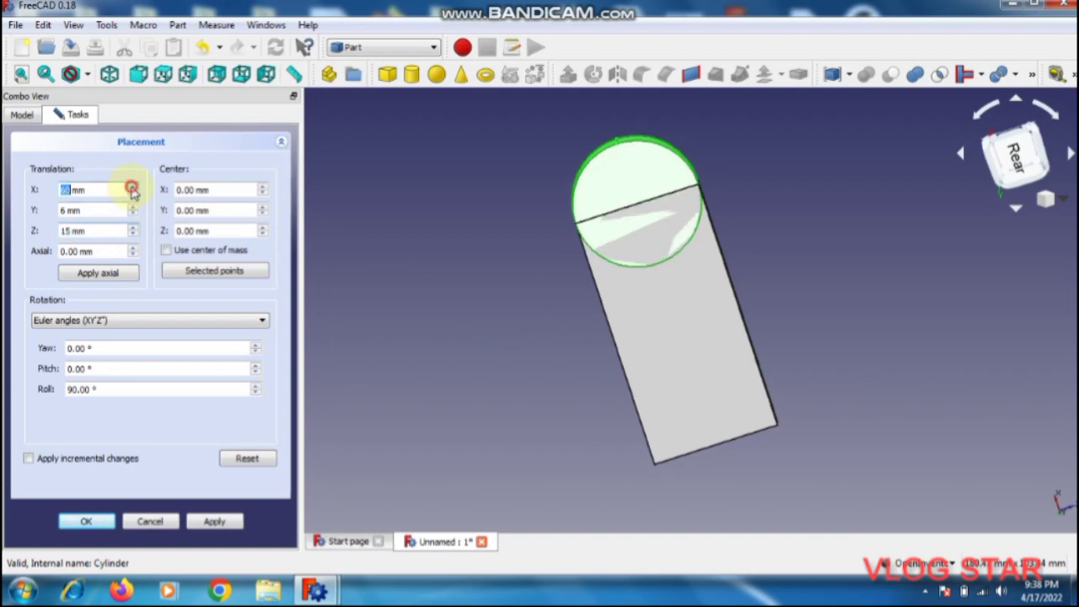
{"action": "mouse_move", "coordinate": [658, 304]}
{"action": "middle_mouse_down"}
{"action": "mouse_move", "coordinate": [919, 369]}
{"action": "mouse_move", "coordinate": [1007, 378]}
{"action": "mouse_move", "coordinate": [970, 364]}
{"action": "mouse_move", "coordinate": [710, 328]}
{"action": "mouse_move", "coordinate": [669, 292]}
{"action": "mouse_move", "coordinate": [655, 233]}
{"action": "mouse_move", "coordinate": [663, 267]}
{"action": "middle_mouse_up"}
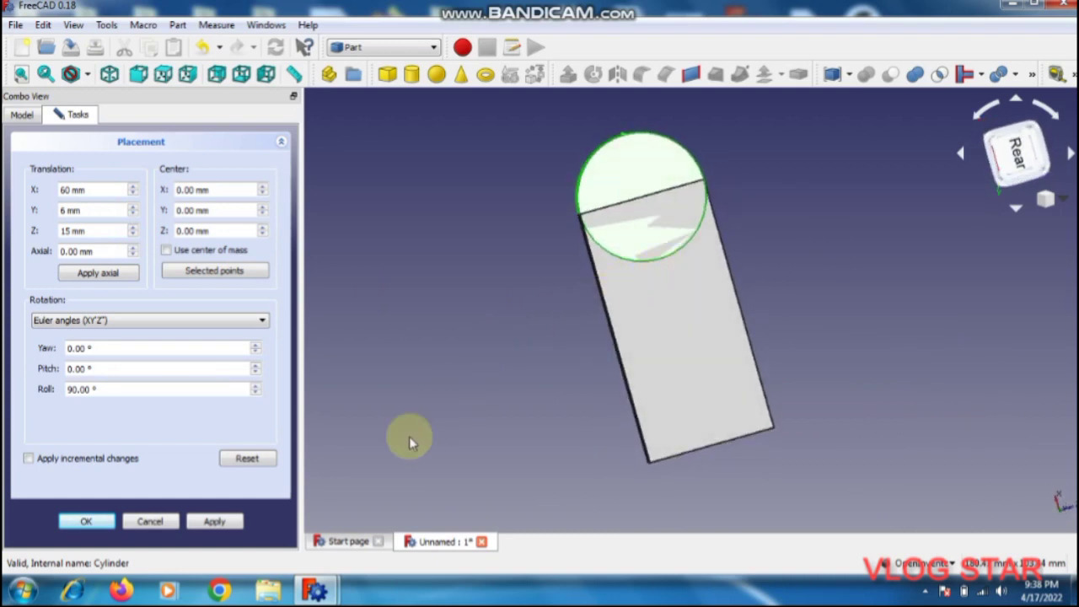
{"action": "left_click", "coordinate": [92, 521]}
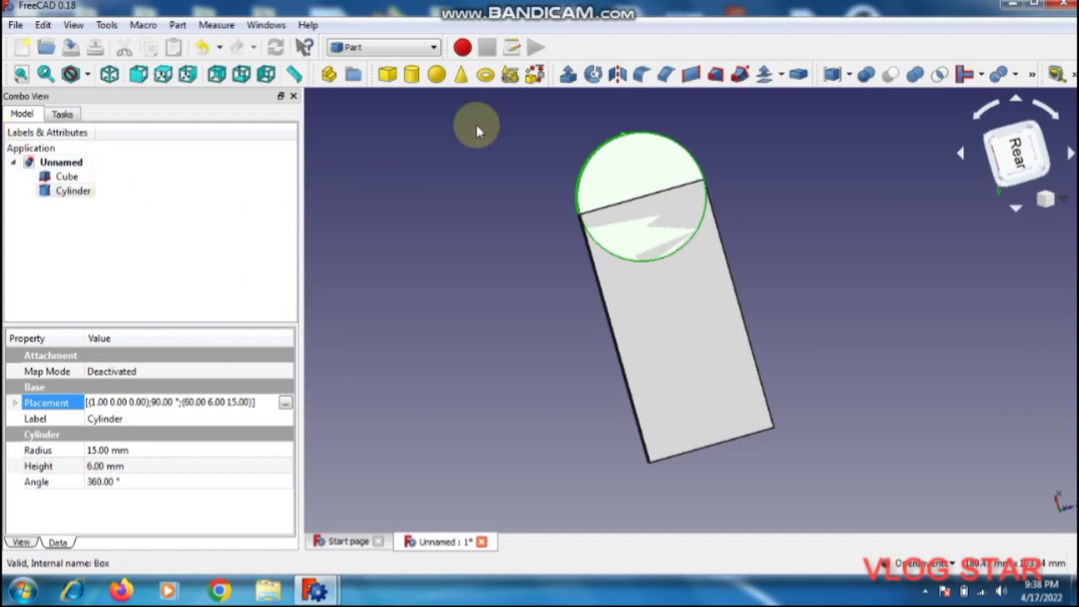
Step: Add a second cylinder, Cylinder001, with 8 mm height and 12 mm radius
{"action": "left_click", "coordinate": [412, 74]}
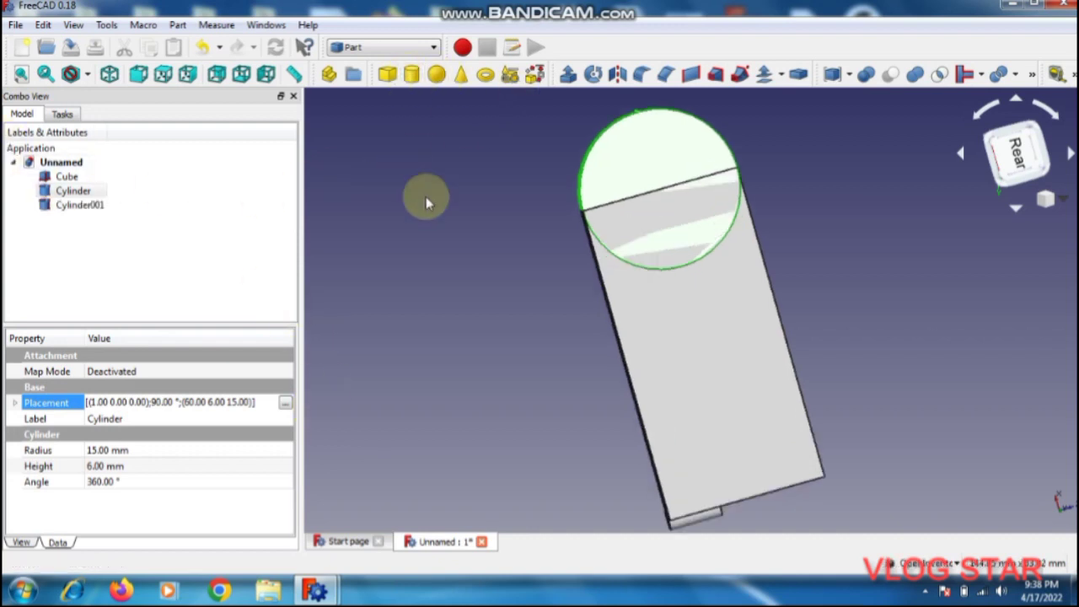
{"action": "left_click", "coordinate": [91, 208]}
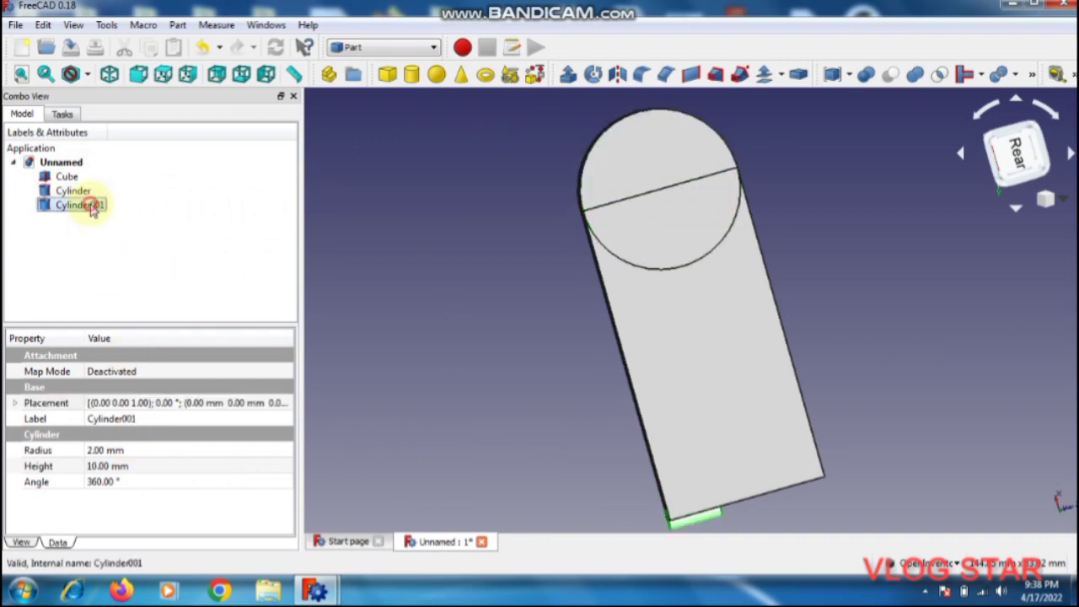
{"action": "left_click", "coordinate": [140, 451]}
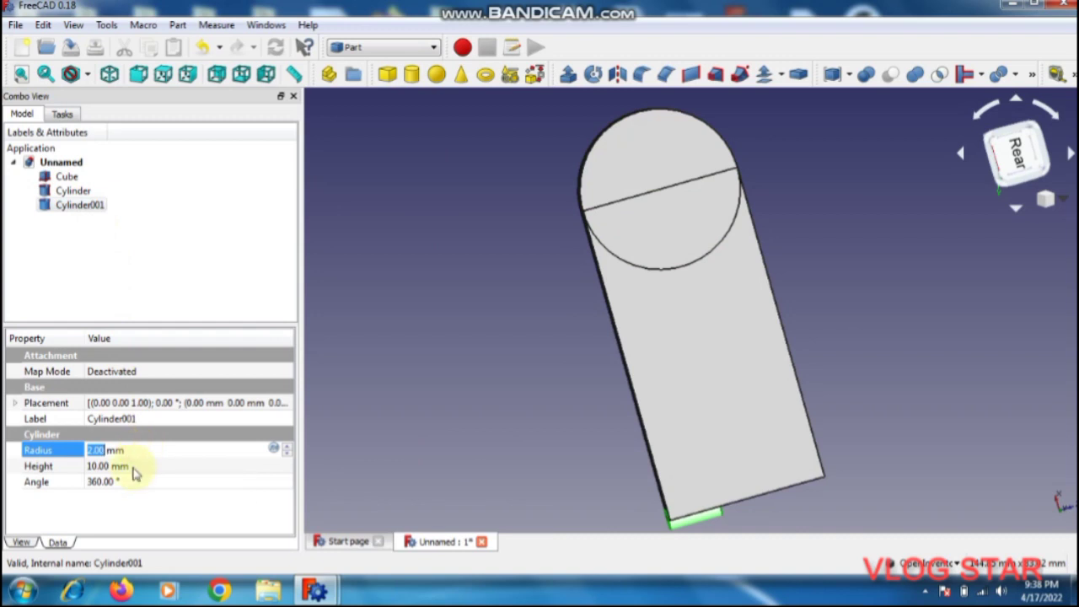
{"action": "type", "text": "15"}
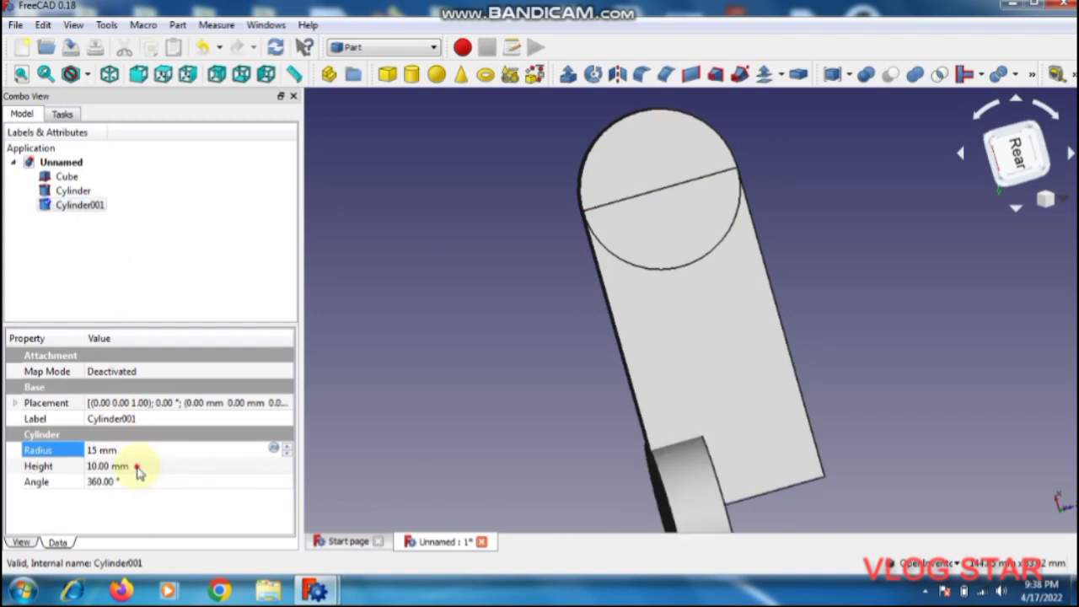
{"action": "left_click", "coordinate": [138, 466]}
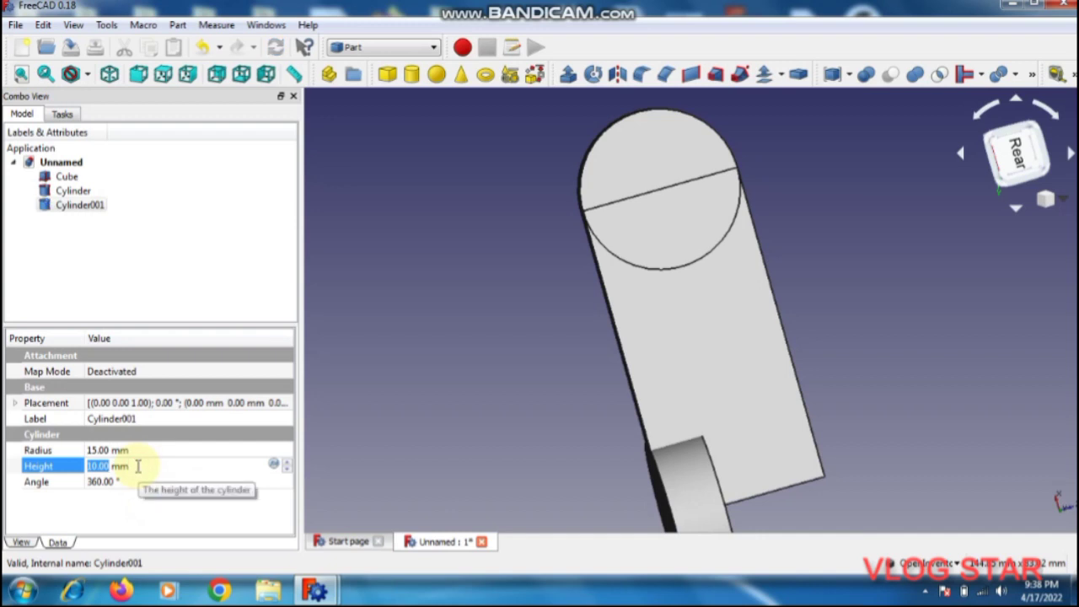
{"action": "type", "text": "8"}
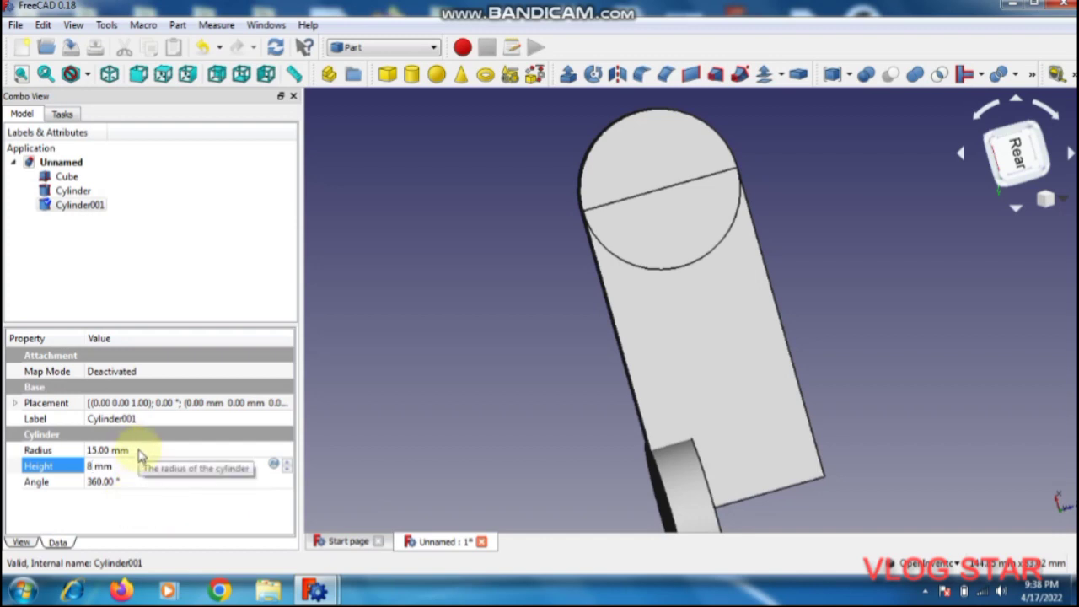
{"action": "left_click", "coordinate": [139, 450]}
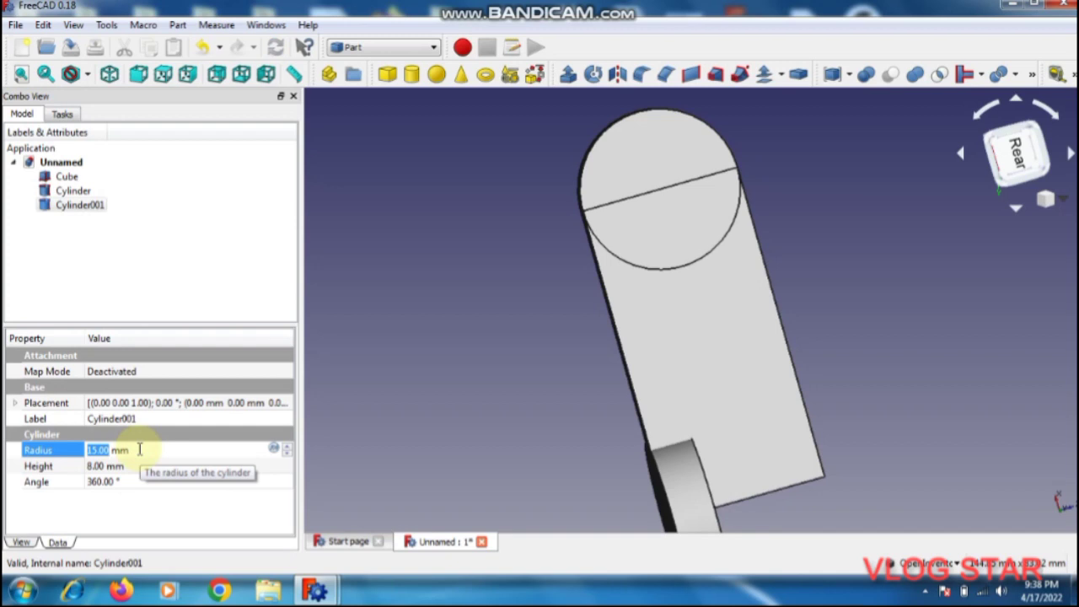
{"action": "type", "text": "12"}
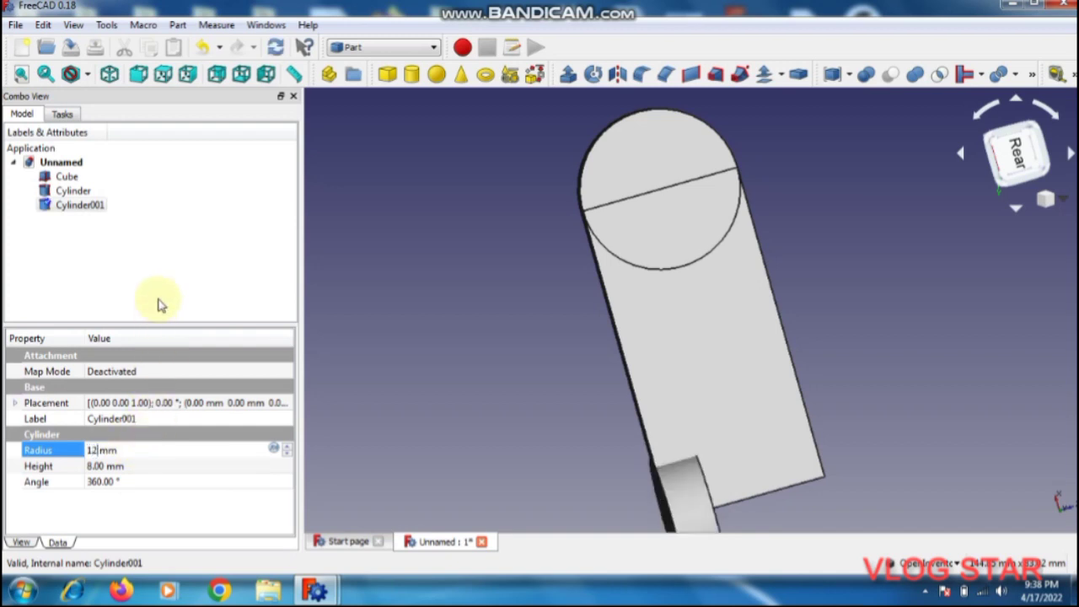
{"action": "left_click", "coordinate": [181, 403]}
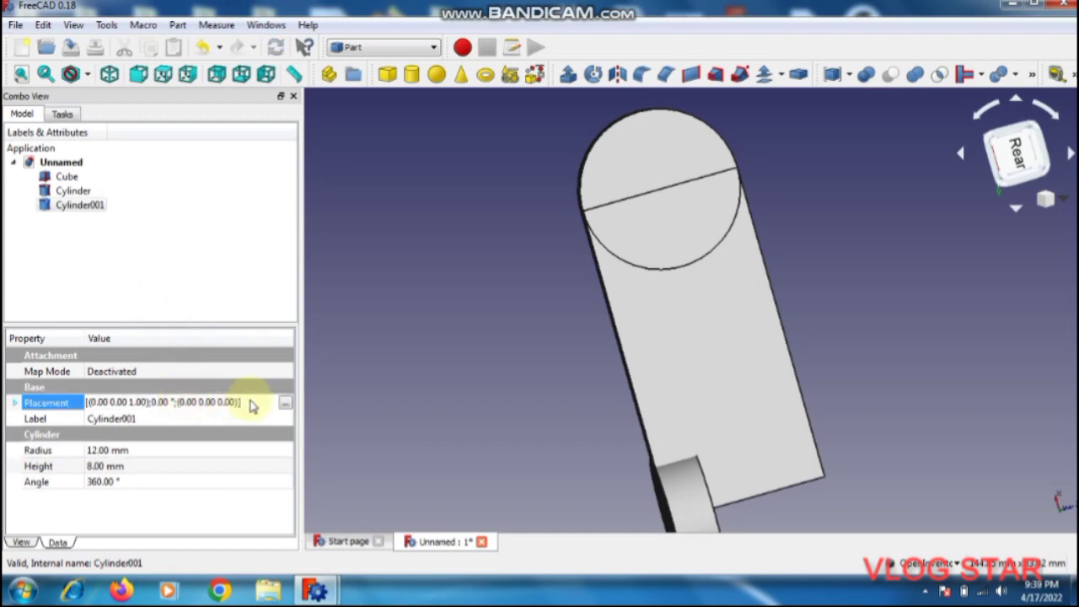
Step: Set Cylinder001's placement Roll angle to 90°
{"action": "left_click", "coordinate": [287, 405]}
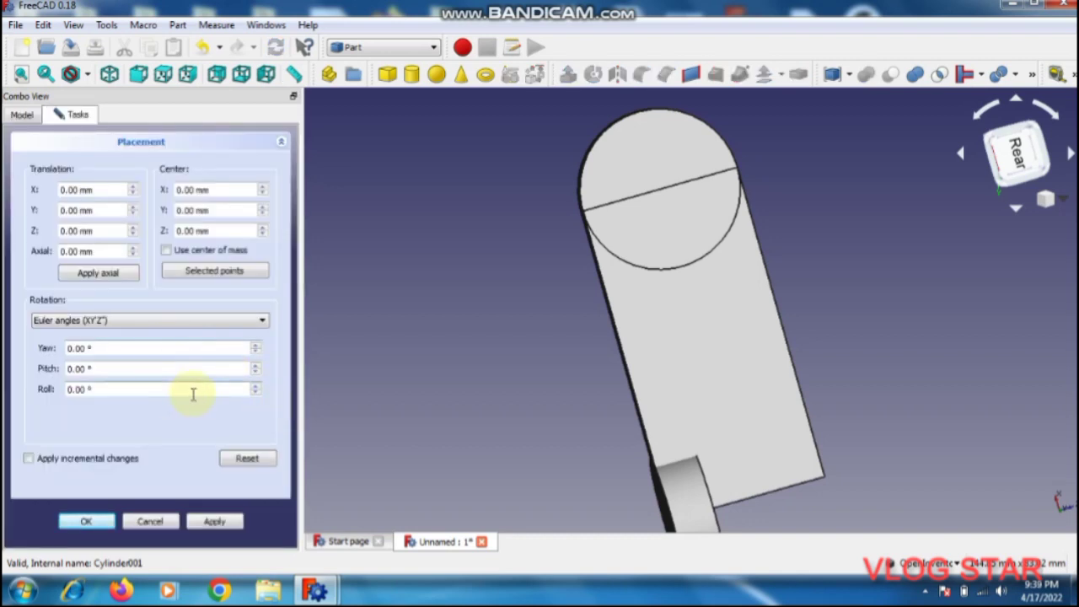
{"action": "left_click_drag", "start_coordinate": [109, 381], "coordinate": [67, 383]}
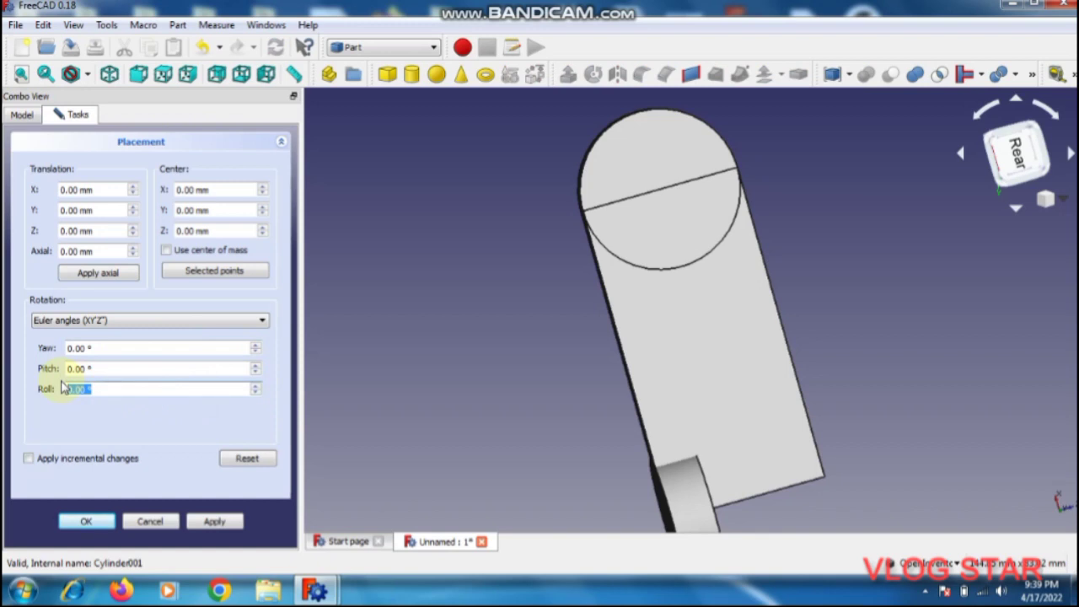
{"action": "type", "text": "90"}
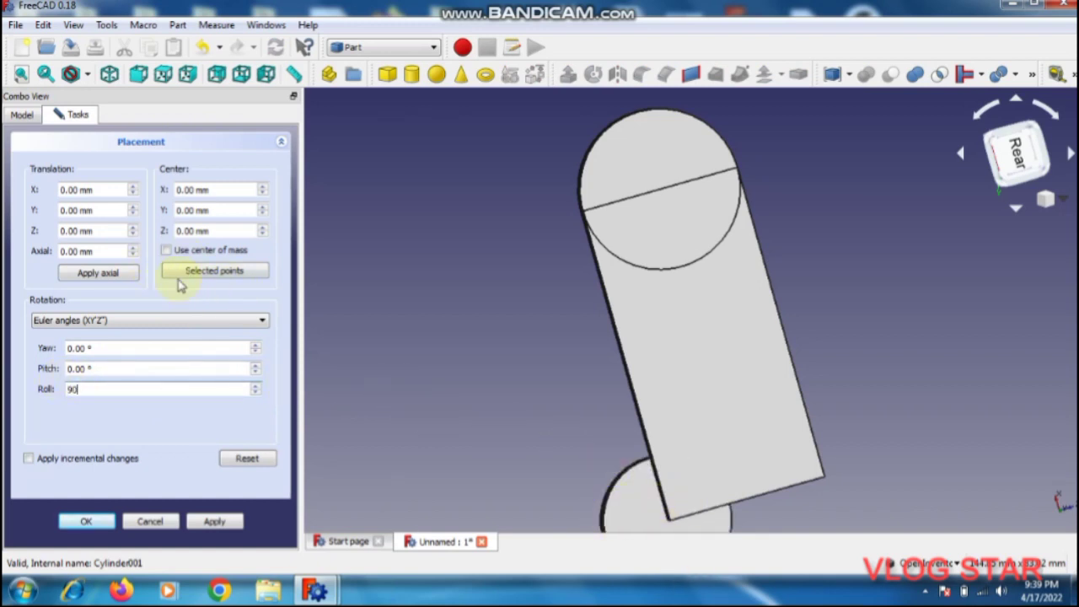
{"action": "left_click", "coordinate": [131, 231]}
{"action": "left_click", "coordinate": [499, 273]}
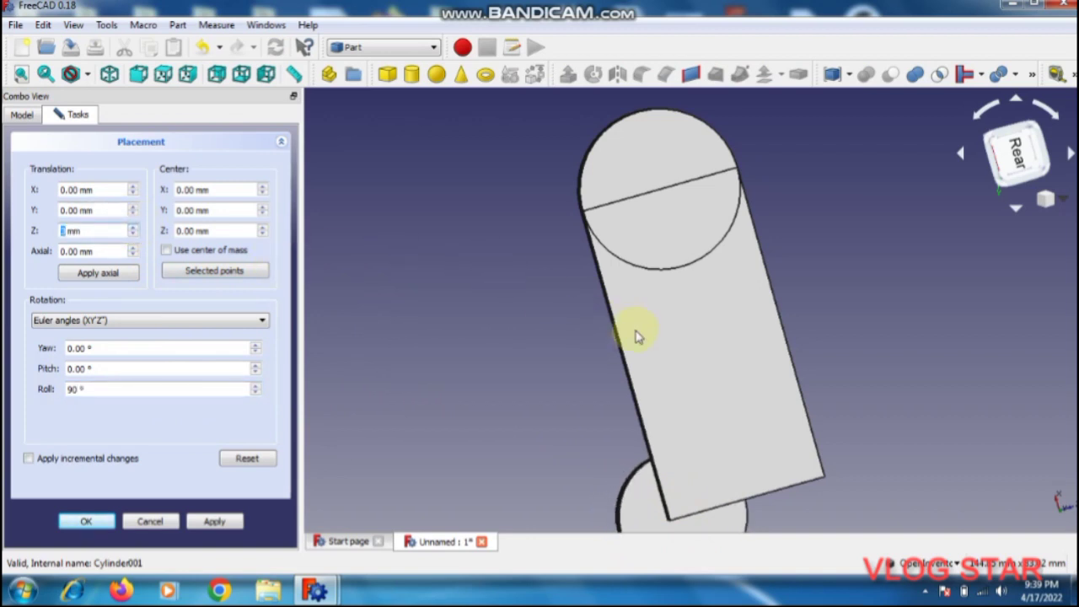
{"action": "scroll", "coordinate": [690, 314], "scroll_direction": "down", "scroll_amount": 5}
{"action": "scroll", "coordinate": [689, 314], "scroll_direction": "up", "scroll_amount": 2}
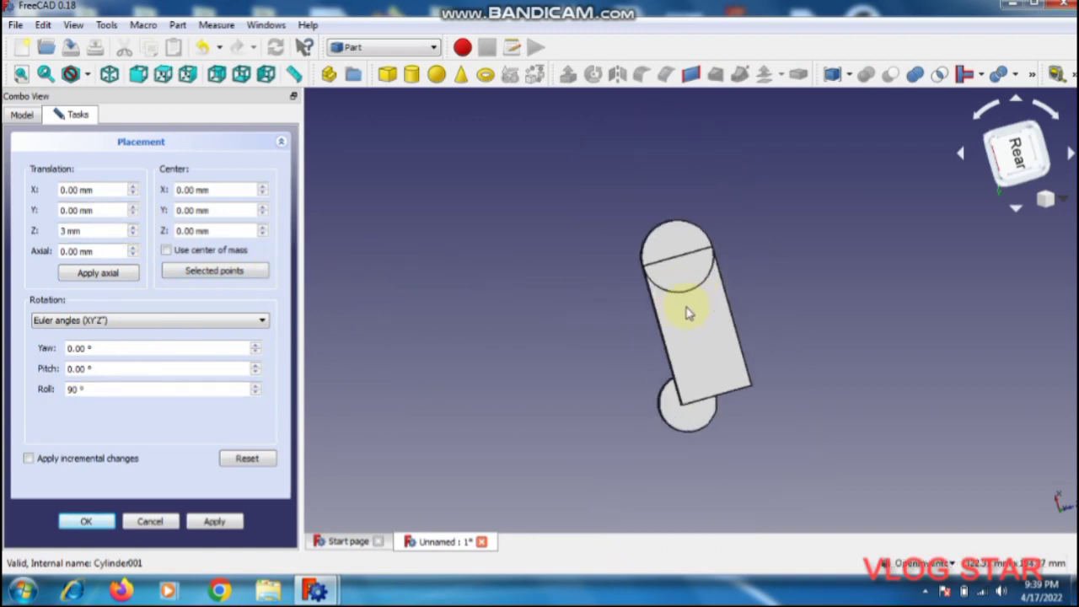
{"action": "scroll", "coordinate": [692, 338], "scroll_direction": "up", "scroll_amount": 2}
{"action": "mouse_move", "coordinate": [719, 334]}
{"action": "left_mouse_down"}
{"action": "mouse_move", "coordinate": [819, 308]}
{"action": "mouse_move", "coordinate": [872, 313]}
{"action": "left_mouse_up"}
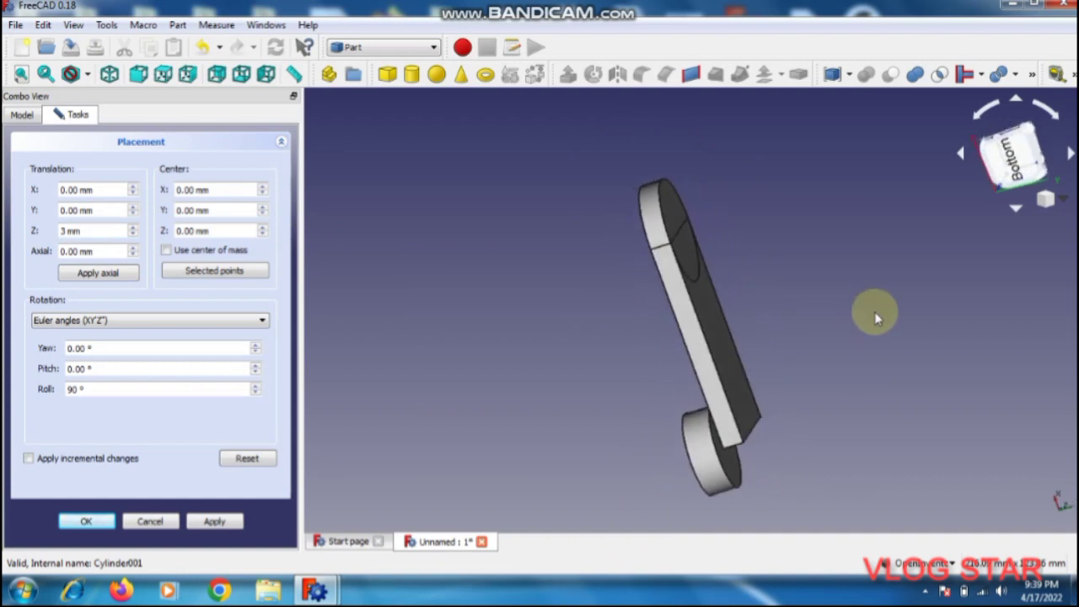
{"action": "left_click_drag", "start_coordinate": [777, 323], "coordinate": [863, 318]}
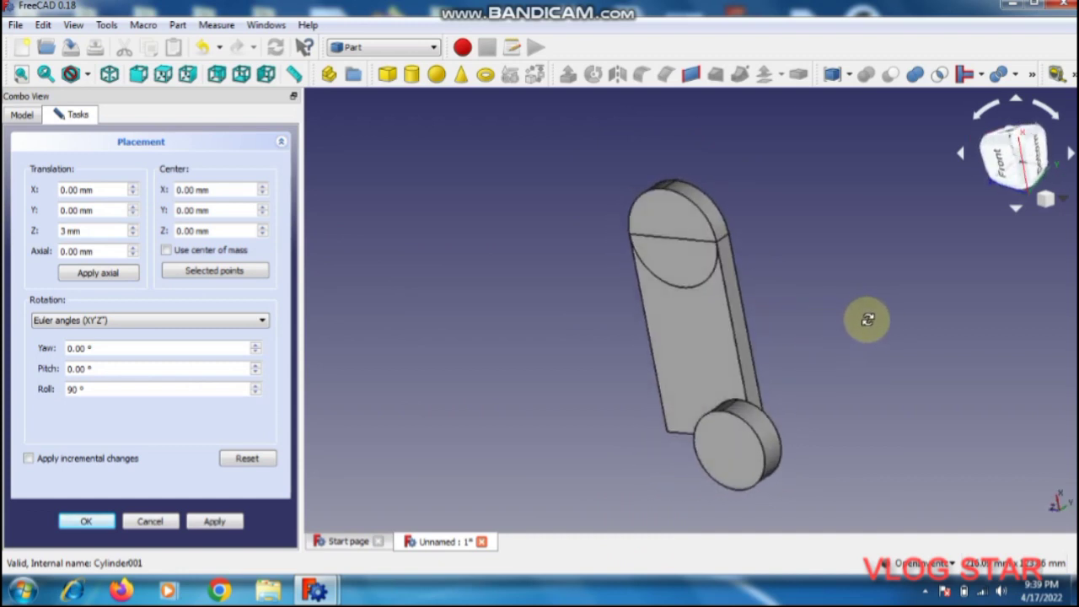
{"action": "left_click_drag", "start_coordinate": [703, 345], "coordinate": [788, 329]}
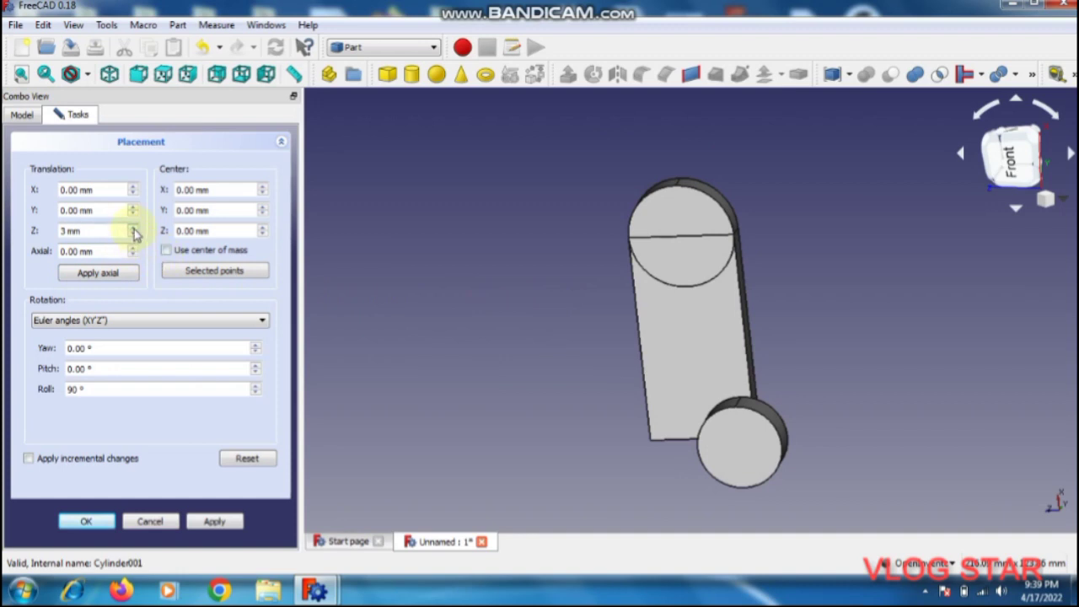
Step: Step Cylinder001's Z offset up to 15 mm and its Y offset to 7 mm
{"action": "left_click", "coordinate": [134, 228]}
{"action": "left_click", "coordinate": [134, 227]}
{"action": "left_click", "coordinate": [133, 228]}
{"action": "left_click", "coordinate": [133, 228]}
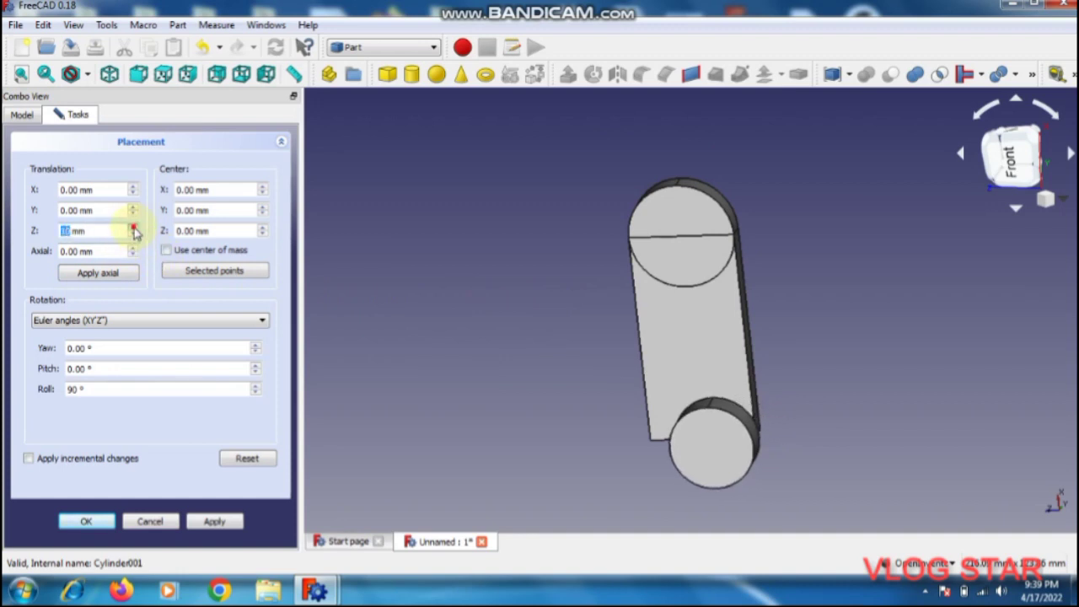
{"action": "left_click", "coordinate": [133, 227]}
{"action": "left_click", "coordinate": [133, 227]}
{"action": "left_click", "coordinate": [133, 227]}
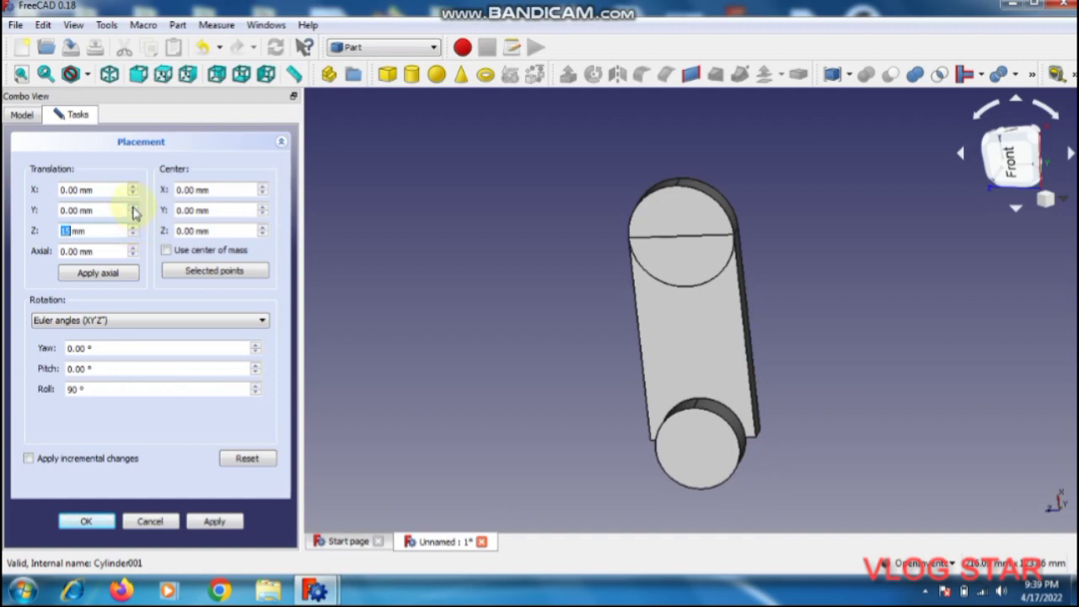
{"action": "left_click", "coordinate": [133, 211]}
{"action": "left_click", "coordinate": [133, 210]}
{"action": "left_click", "coordinate": [133, 211]}
{"action": "left_click", "coordinate": [133, 211]}
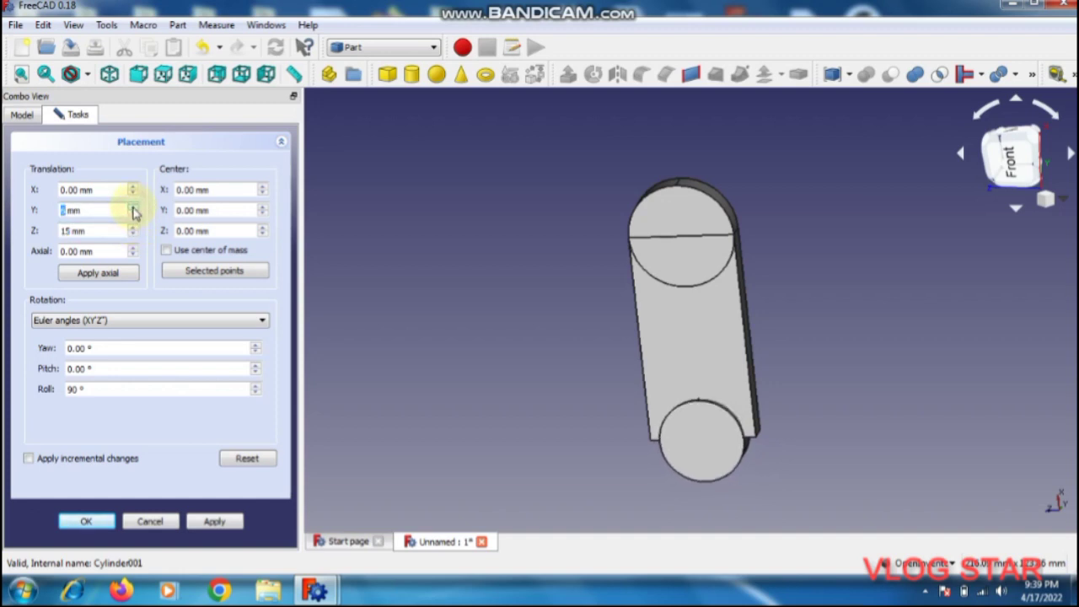
{"action": "left_click", "coordinate": [133, 211]}
Step: Step Cylinder001's X offset to 60 mm so it sits centred in the disc
{"action": "left_click", "coordinate": [133, 187]}
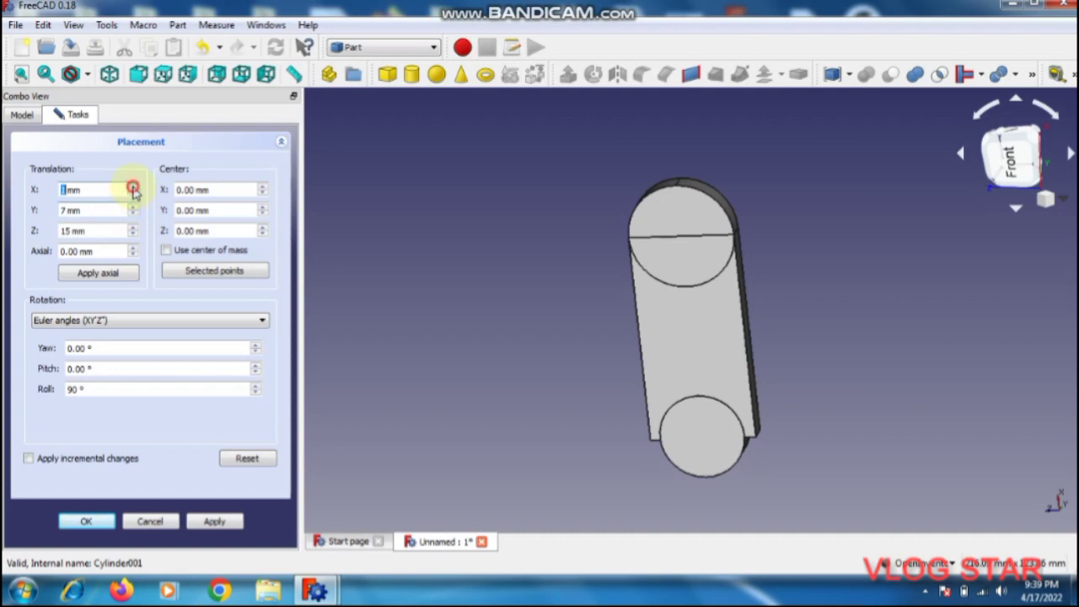
{"action": "left_click", "coordinate": [133, 187]}
{"action": "left_click", "coordinate": [133, 187]}
{"action": "left_click", "coordinate": [133, 187]}
{"action": "left_click", "coordinate": [132, 187]}
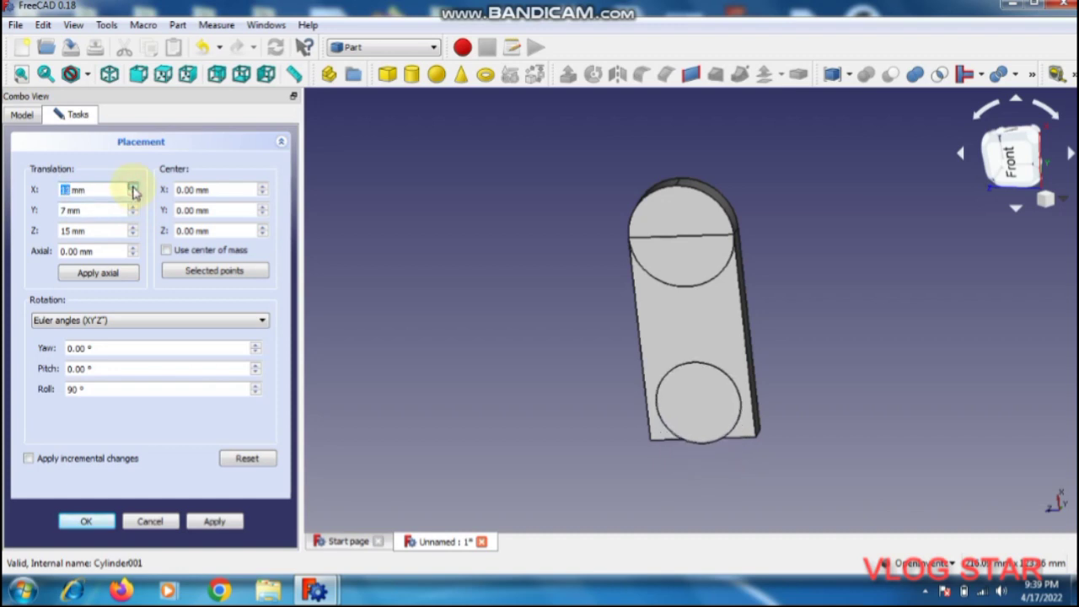
{"action": "left_click", "coordinate": [133, 187]}
{"action": "left_click", "coordinate": [132, 187]}
{"action": "left_click", "coordinate": [133, 188]}
{"action": "left_click", "coordinate": [133, 187]}
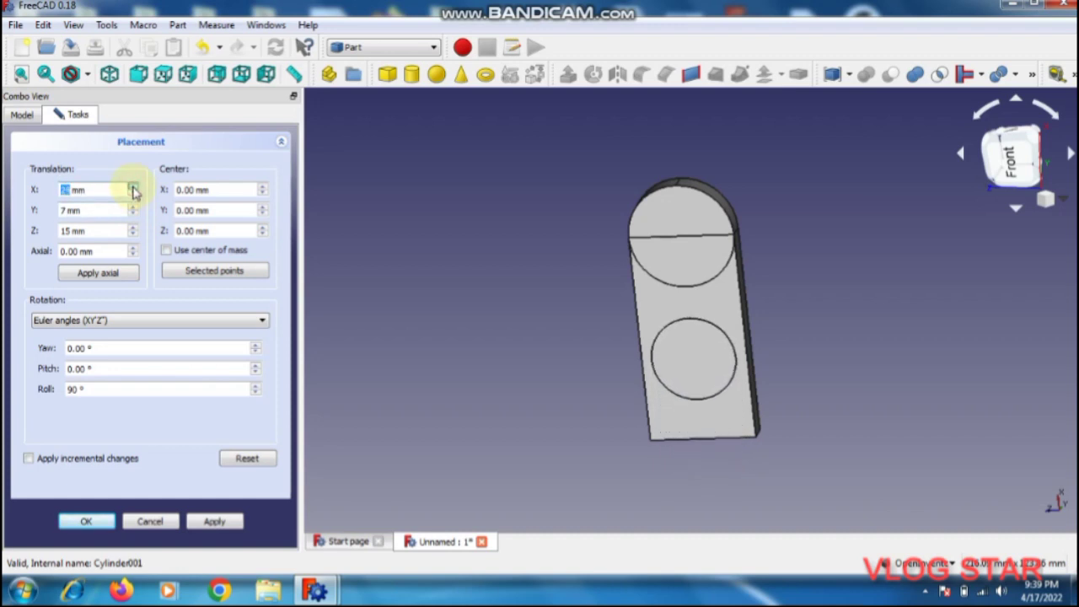
{"action": "left_click", "coordinate": [133, 187]}
{"action": "left_click", "coordinate": [132, 187]}
{"action": "left_click", "coordinate": [133, 188]}
{"action": "left_click", "coordinate": [132, 188]}
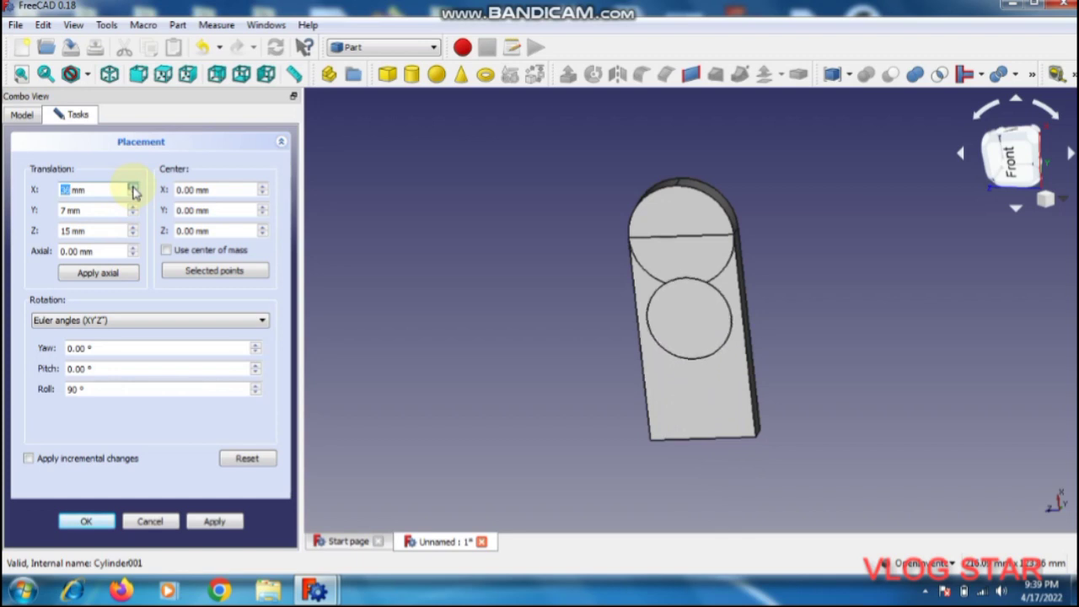
{"action": "left_click", "coordinate": [133, 187]}
{"action": "left_click", "coordinate": [132, 187]}
{"action": "left_click", "coordinate": [132, 188]}
{"action": "left_click", "coordinate": [132, 187]}
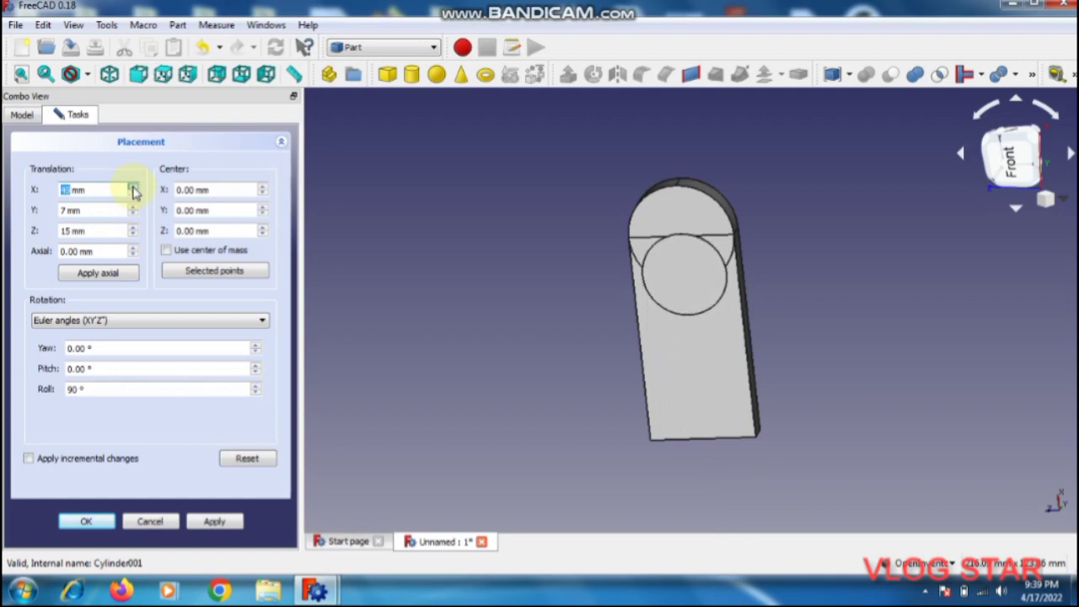
{"action": "left_click", "coordinate": [132, 187]}
{"action": "left_click", "coordinate": [132, 187]}
{"action": "left_click", "coordinate": [132, 187]}
{"action": "left_click", "coordinate": [132, 188]}
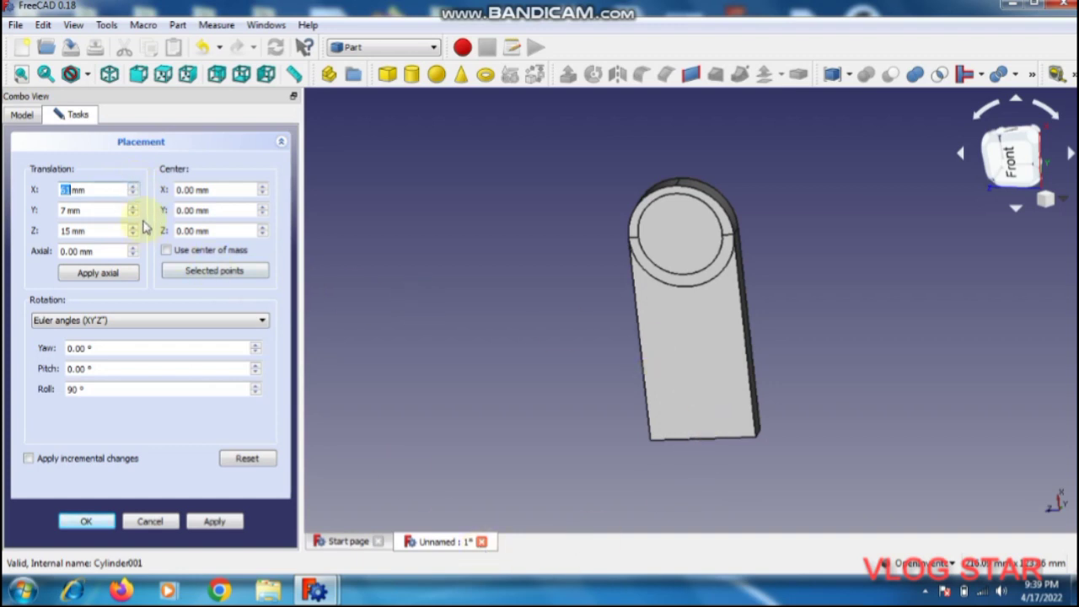
{"action": "left_click", "coordinate": [132, 193]}
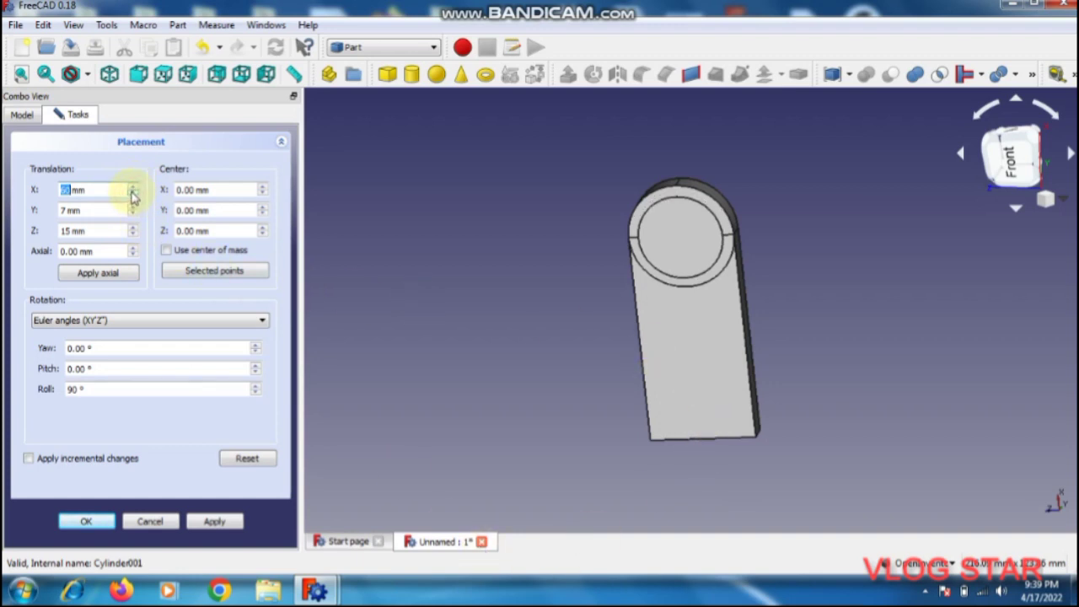
{"action": "mouse_move", "coordinate": [749, 381]}
{"action": "left_mouse_down"}
{"action": "mouse_move", "coordinate": [429, 380]}
{"action": "mouse_move", "coordinate": [718, 374]}
{"action": "mouse_move", "coordinate": [751, 340]}
{"action": "mouse_move", "coordinate": [691, 407]}
{"action": "mouse_move", "coordinate": [677, 465]}
{"action": "mouse_move", "coordinate": [566, 480]}
{"action": "mouse_move", "coordinate": [562, 326]}
{"action": "mouse_move", "coordinate": [713, 345]}
{"action": "mouse_move", "coordinate": [711, 374]}
{"action": "mouse_move", "coordinate": [740, 376]}
{"action": "left_mouse_up"}
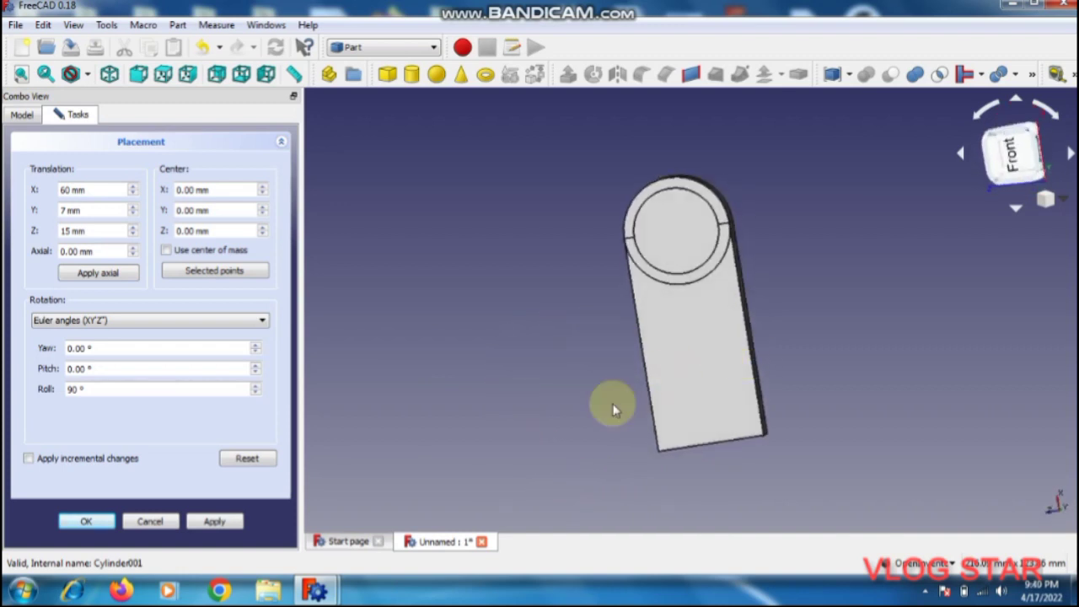
Step: Confirm Cylinder001's placement, then subtract it from Cylinder with a Boolean Cut
{"action": "left_click", "coordinate": [95, 522]}
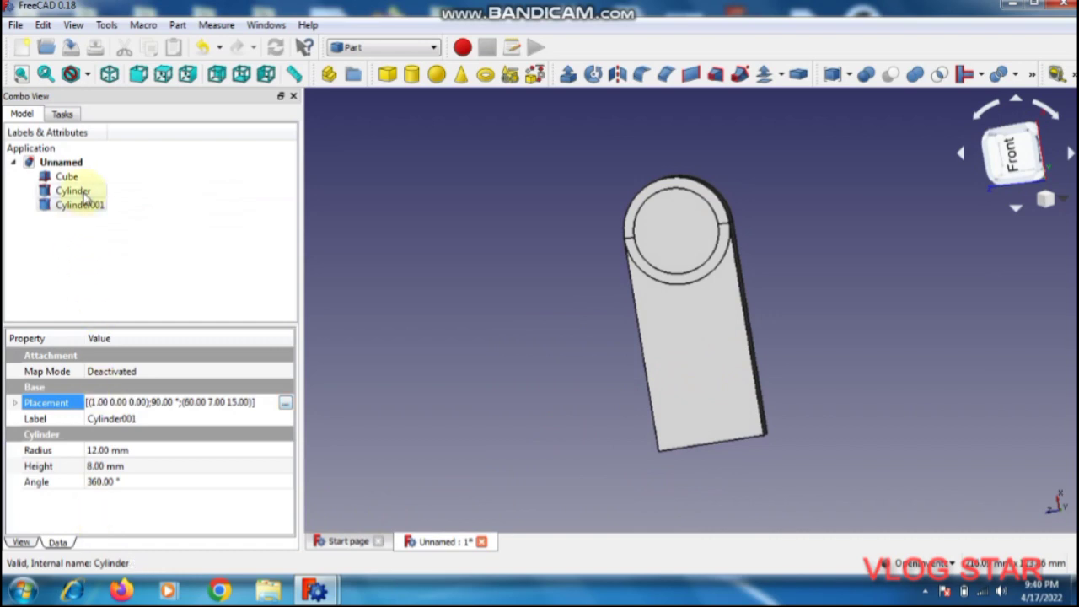
{"action": "left_click", "coordinate": [74, 191]}
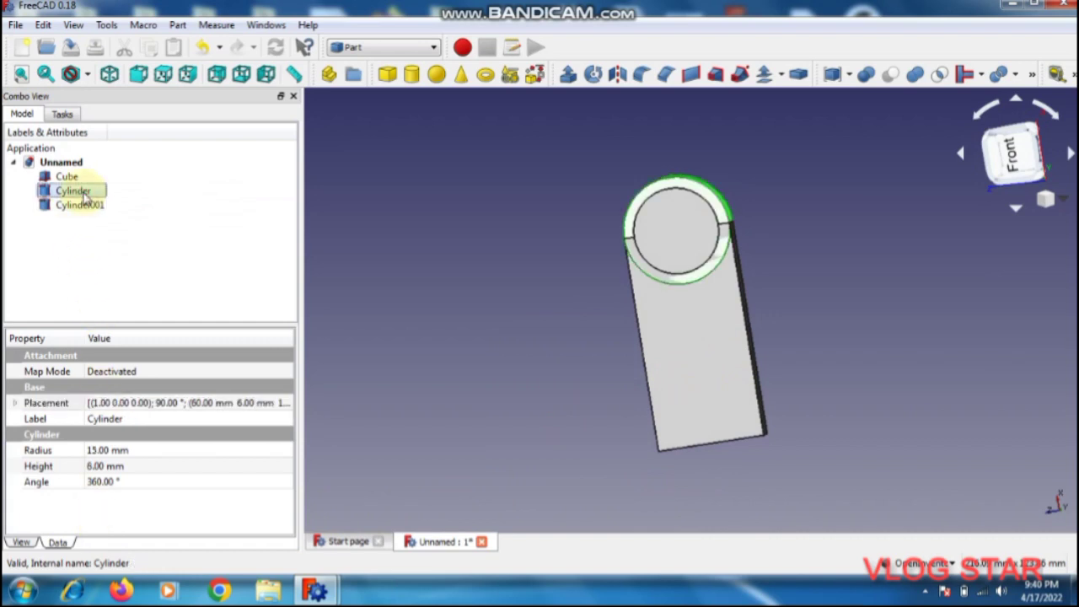
{"action": "left_click", "coordinate": [84, 206], "text": "ctrl"}
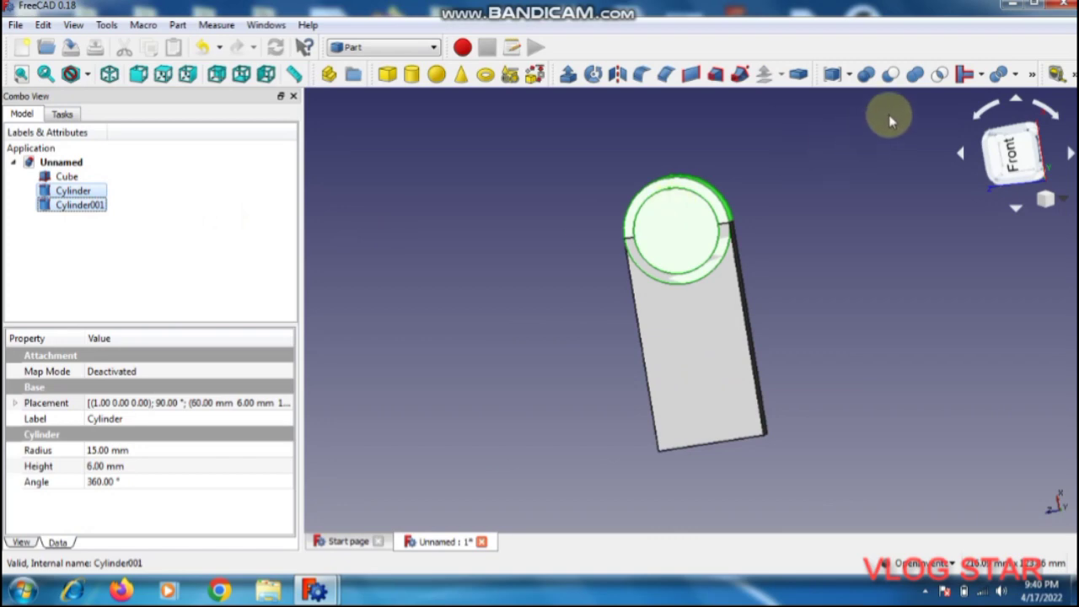
{"action": "left_click", "coordinate": [891, 76]}
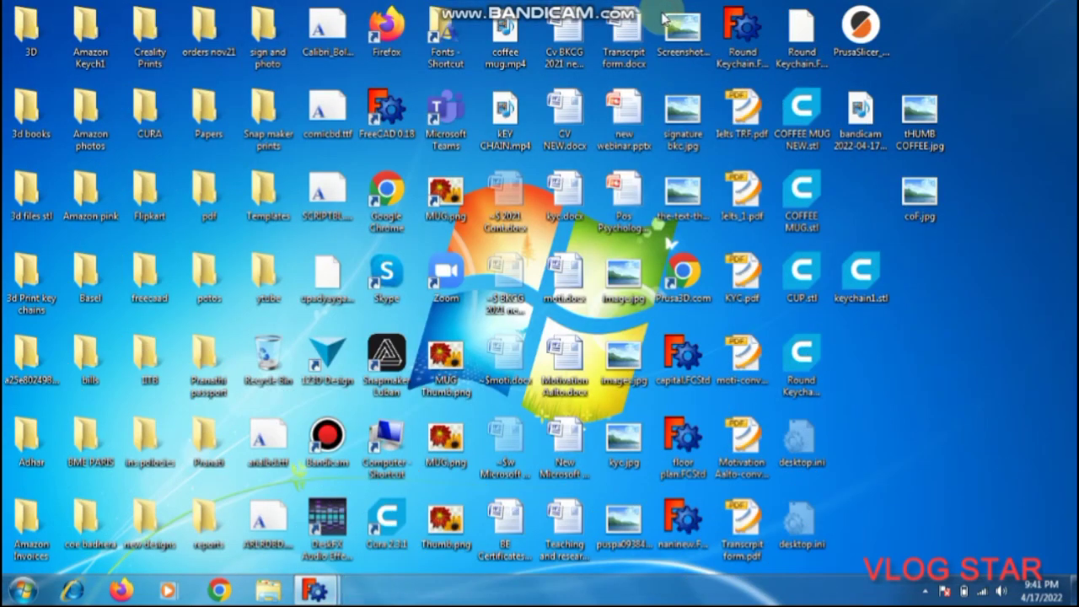
{"action": "left_click", "coordinate": [689, 11]}
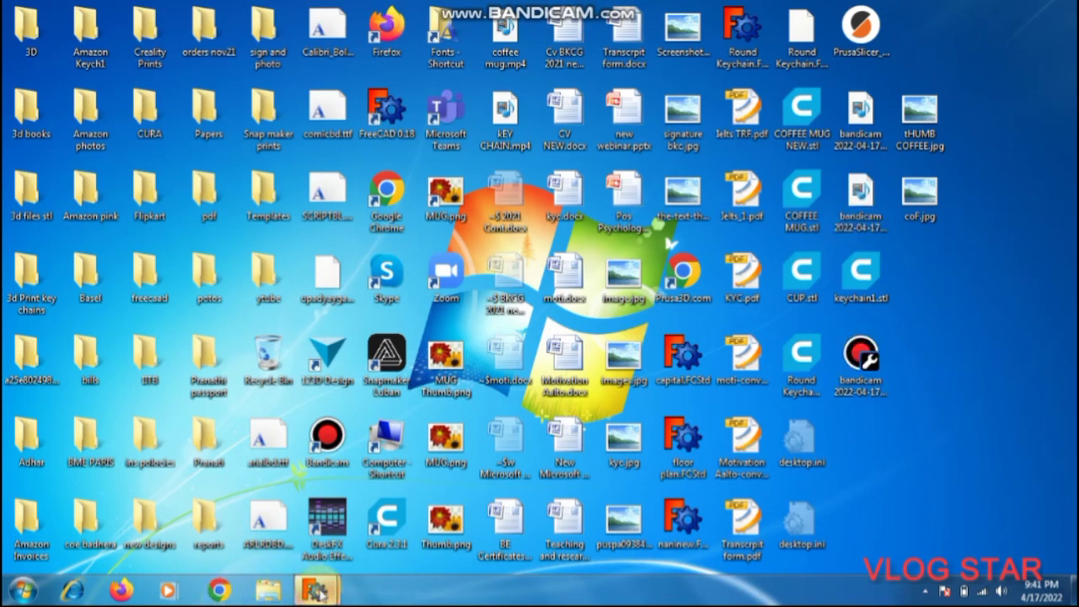
{"action": "mouse_move", "coordinate": [315, 590]}
{"action": "left_click", "coordinate": [354, 465]}
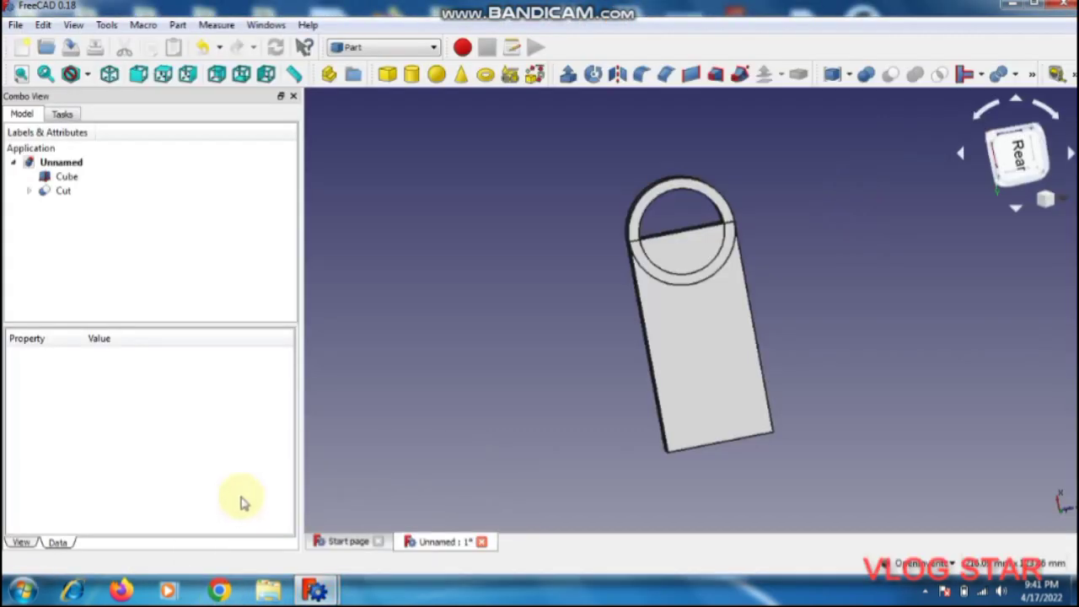
{"action": "left_click", "coordinate": [82, 193]}
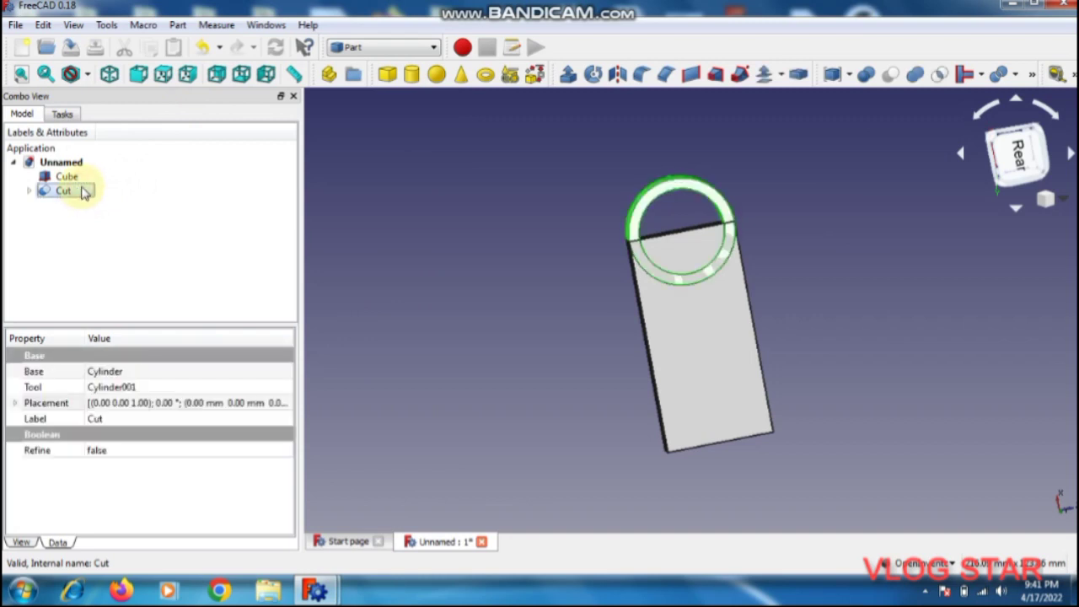
Step: Unite the Cube and Cut shapes with a Boolean Union, then select the resulting Fusion
{"action": "left_click", "coordinate": [72, 177], "text": "ctrl"}
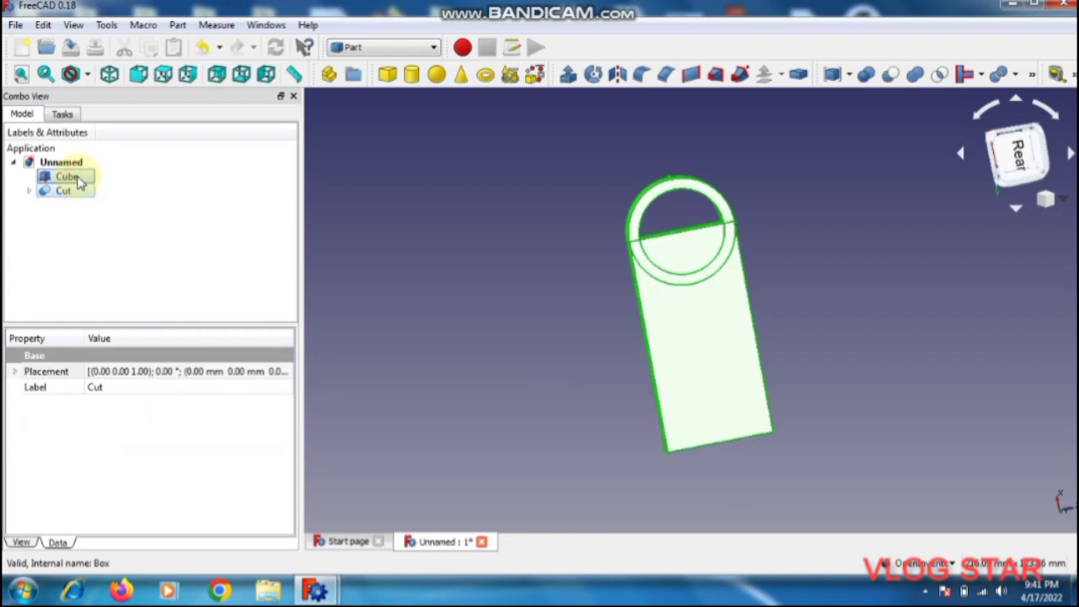
{"action": "left_click", "coordinate": [867, 75]}
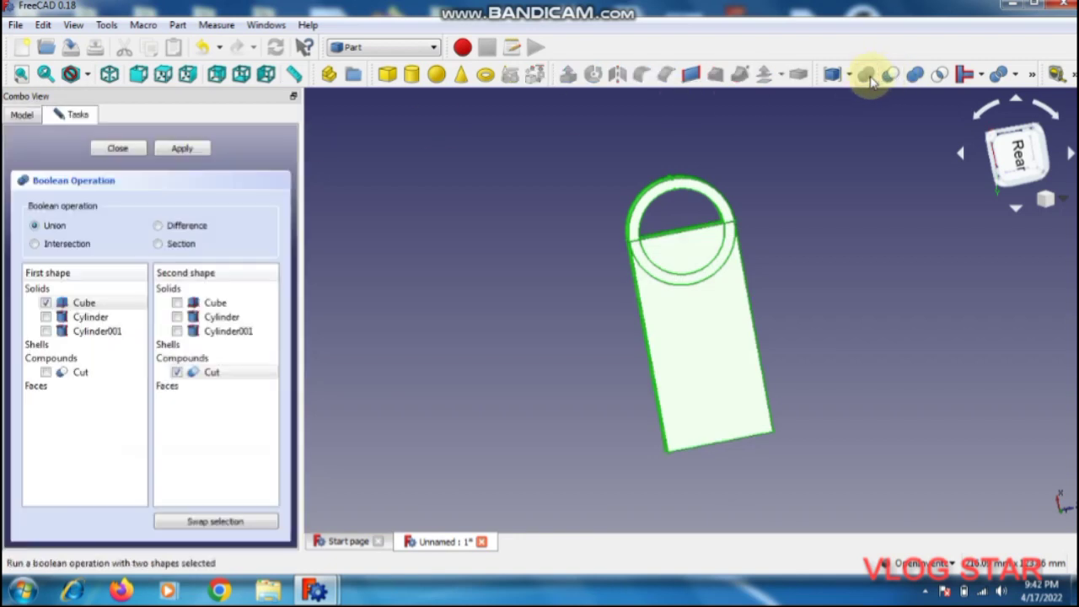
{"action": "left_click", "coordinate": [184, 149]}
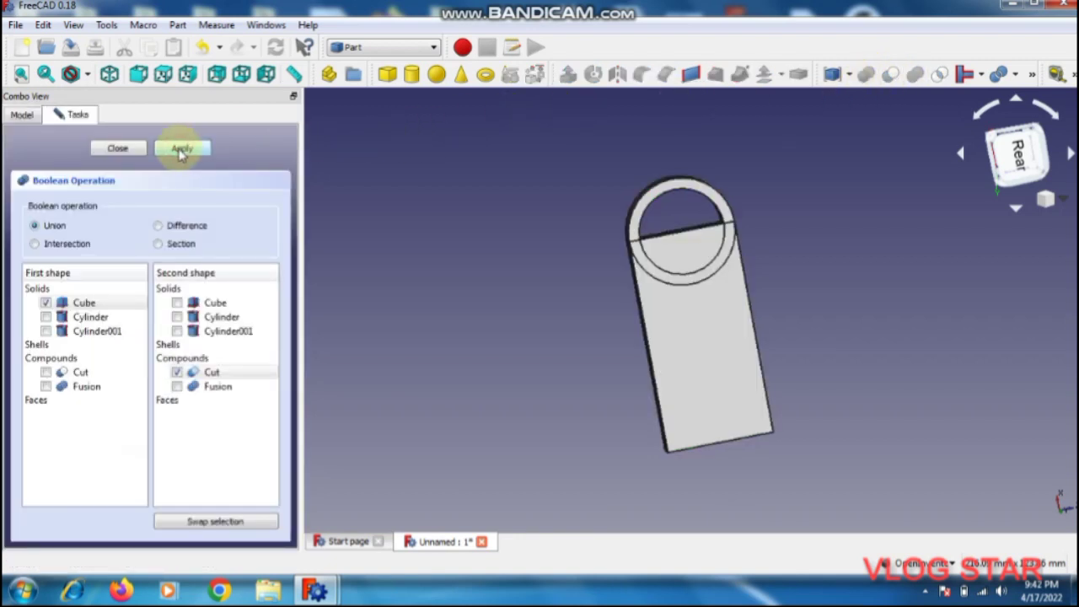
{"action": "left_click", "coordinate": [132, 150]}
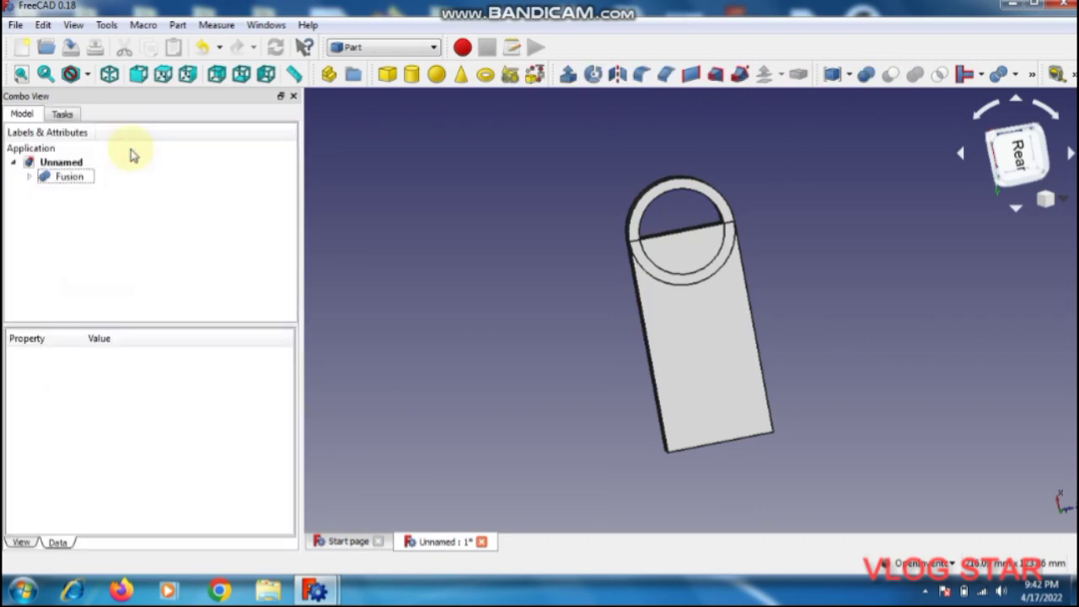
{"action": "left_click", "coordinate": [86, 182]}
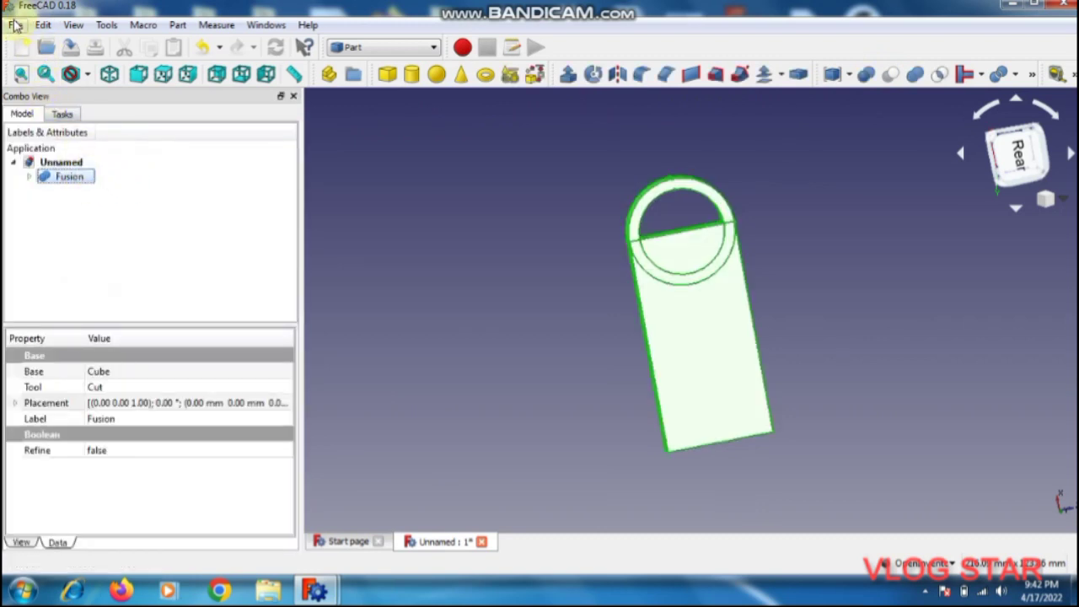
Step: Export the fused keychain to the Desktop as the STL mesh Keychain2, then close the document
{"action": "left_click", "coordinate": [14, 26]}
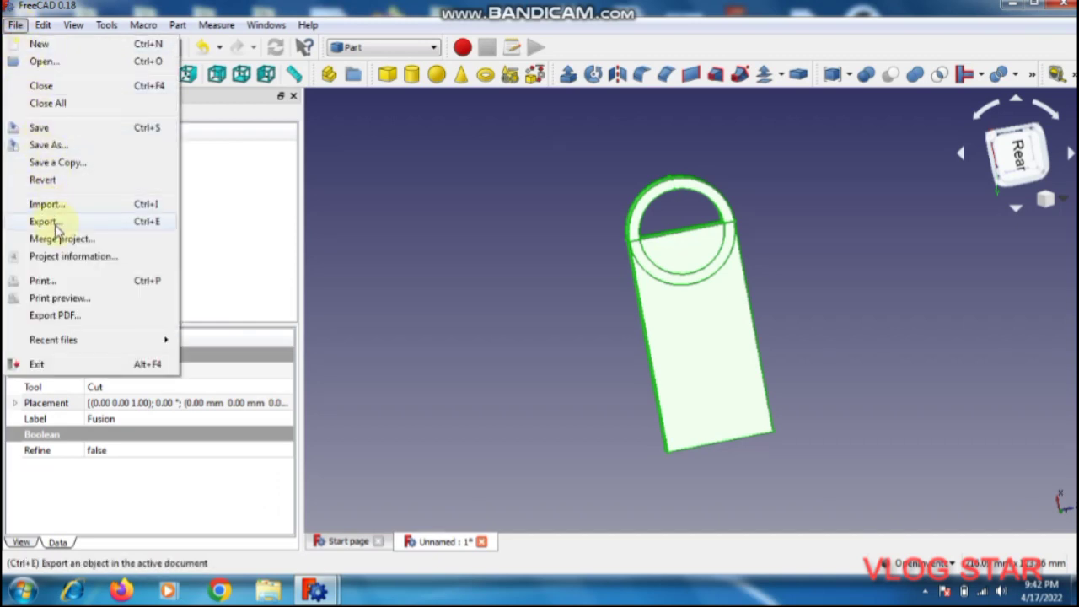
{"action": "left_click", "coordinate": [58, 230]}
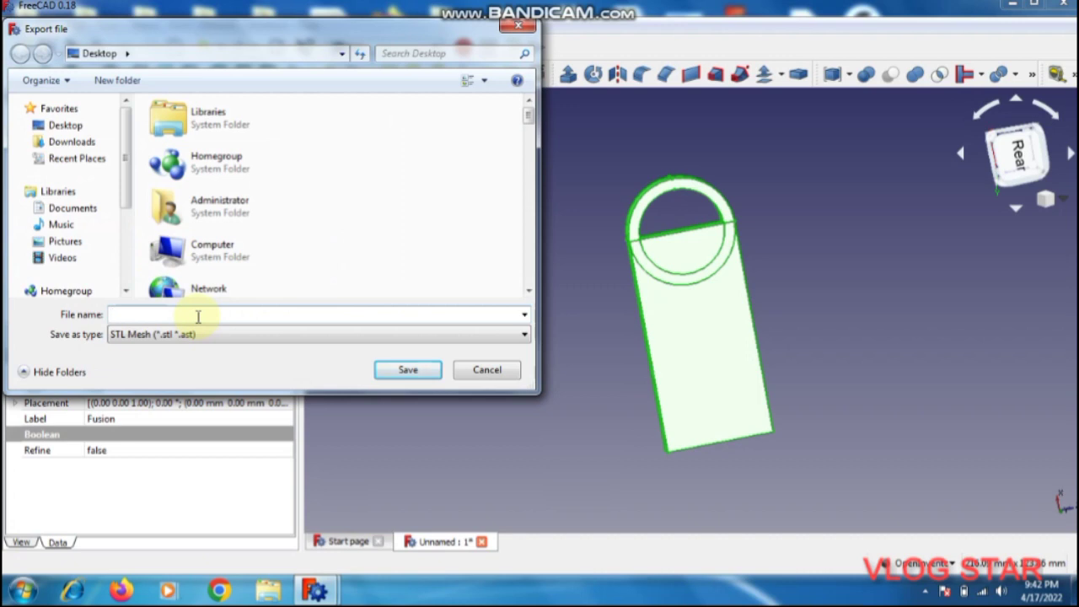
{"action": "type", "text": "Ke"}
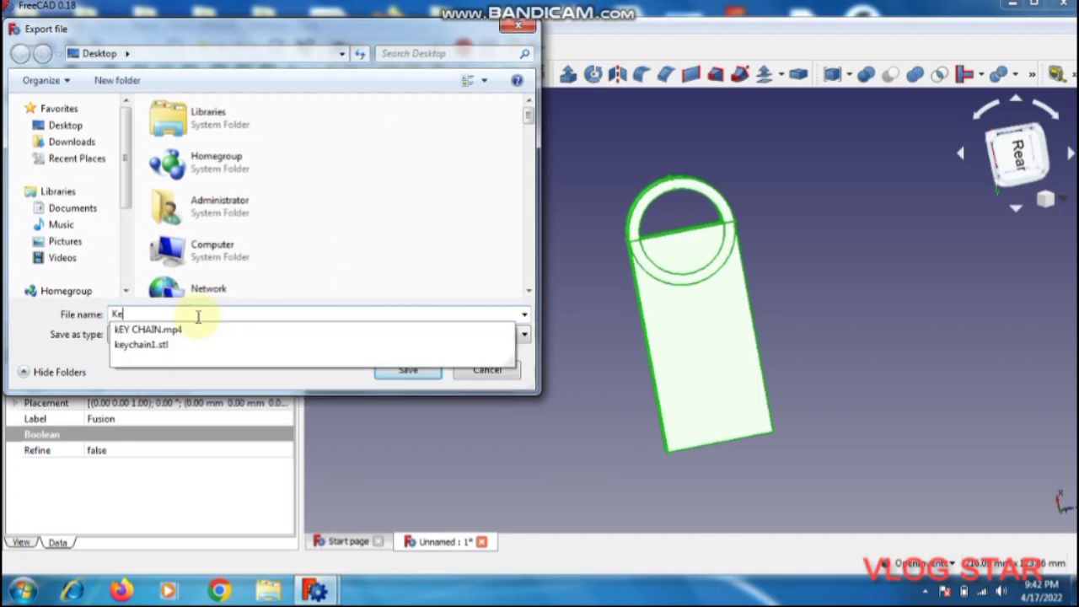
{"action": "type", "text": "ych"}
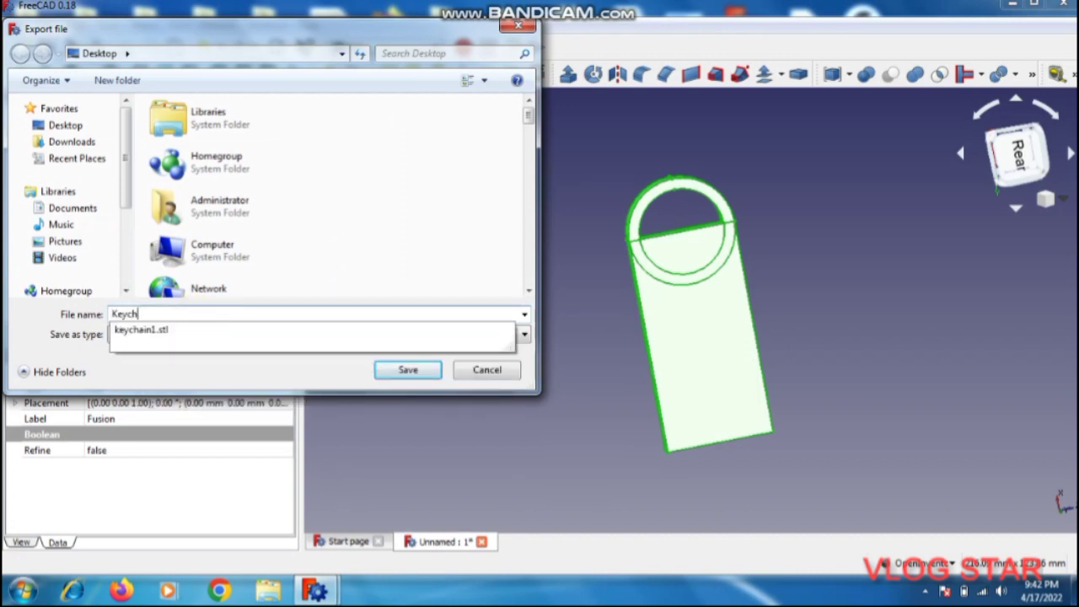
{"action": "type", "text": "ain2"}
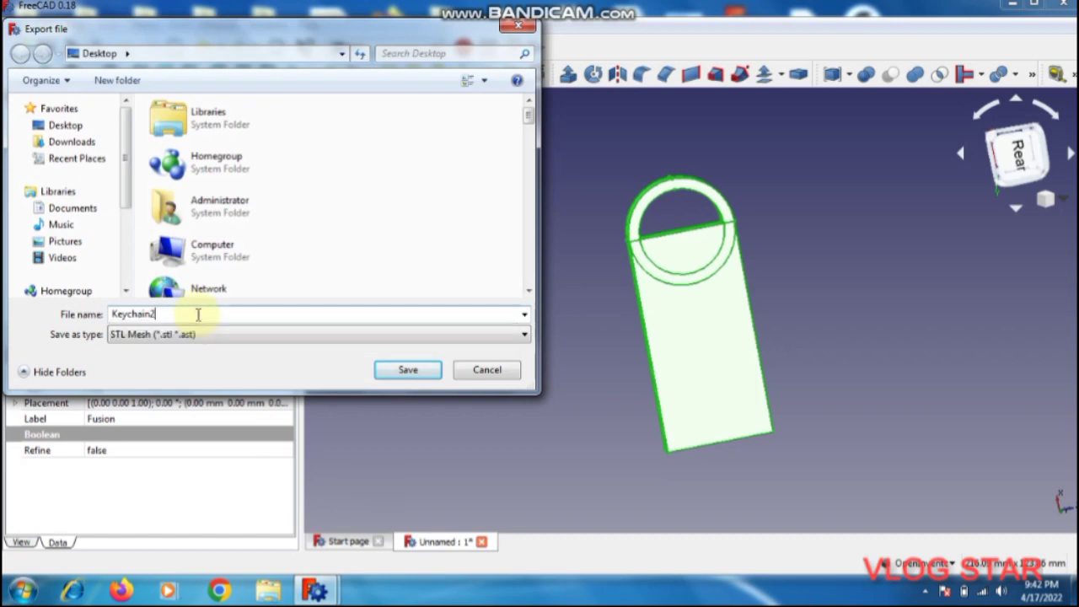
{"action": "left_click", "coordinate": [413, 370]}
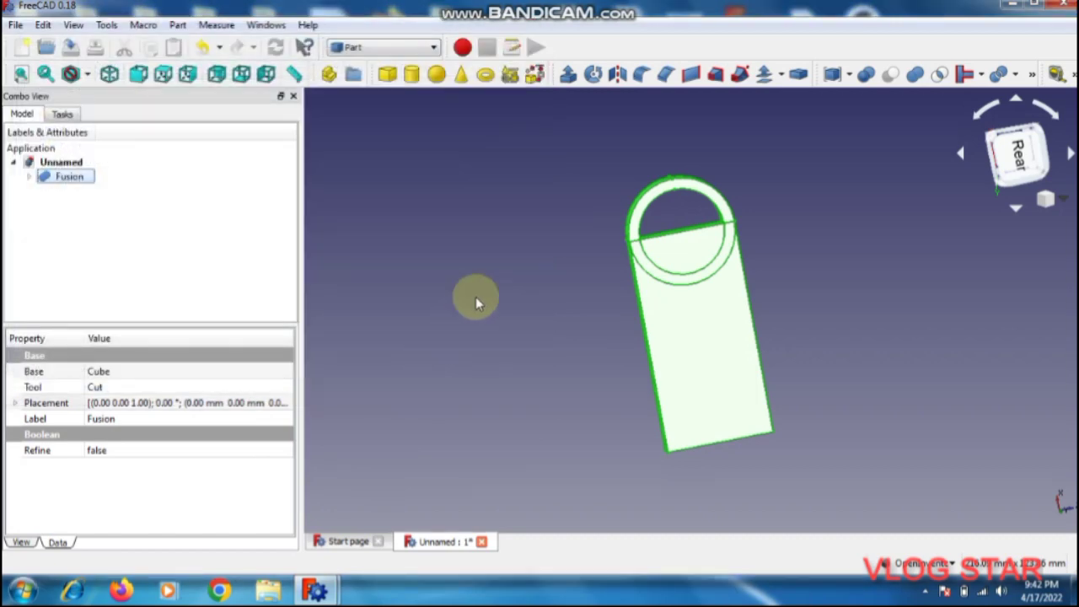
{"action": "left_click", "coordinate": [1071, 7]}
Step: Discard the keychain document, create a new document and switch to the Part workbench
{"action": "left_click", "coordinate": [628, 324]}
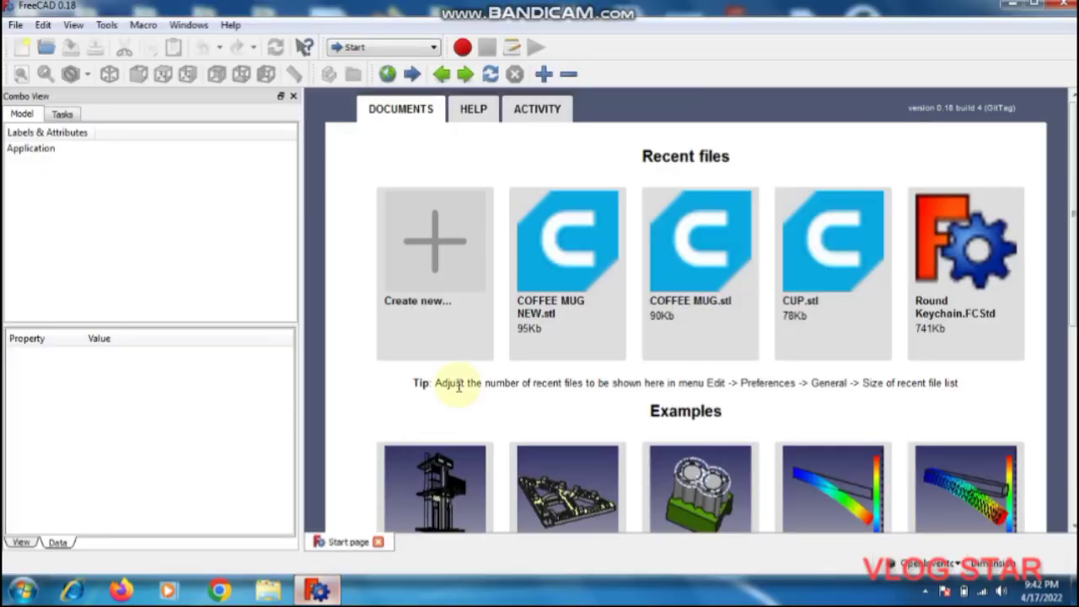
{"action": "left_click", "coordinate": [464, 268]}
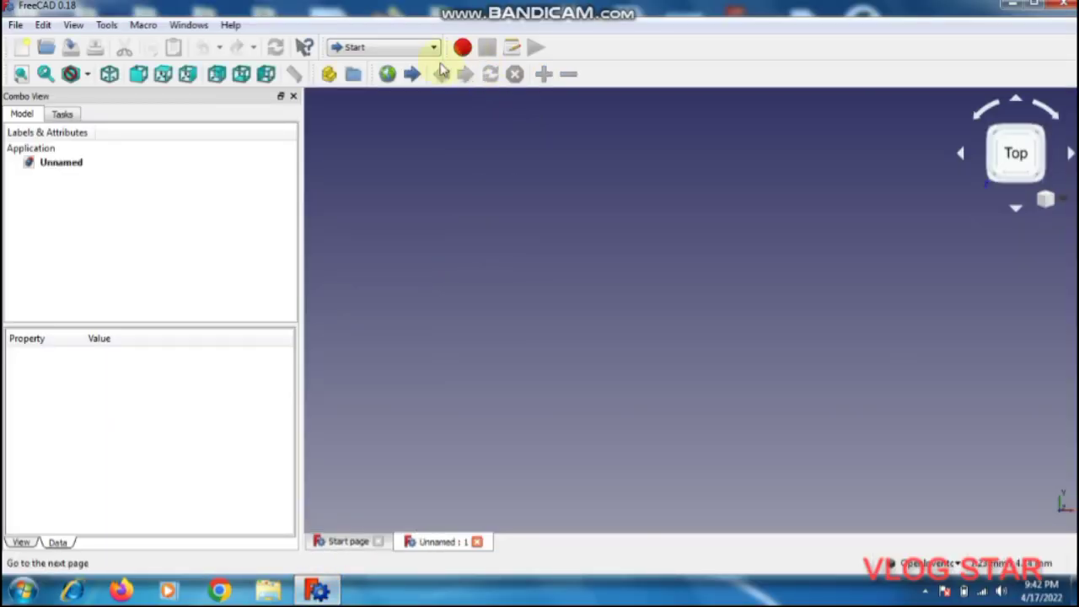
{"action": "left_click", "coordinate": [392, 49]}
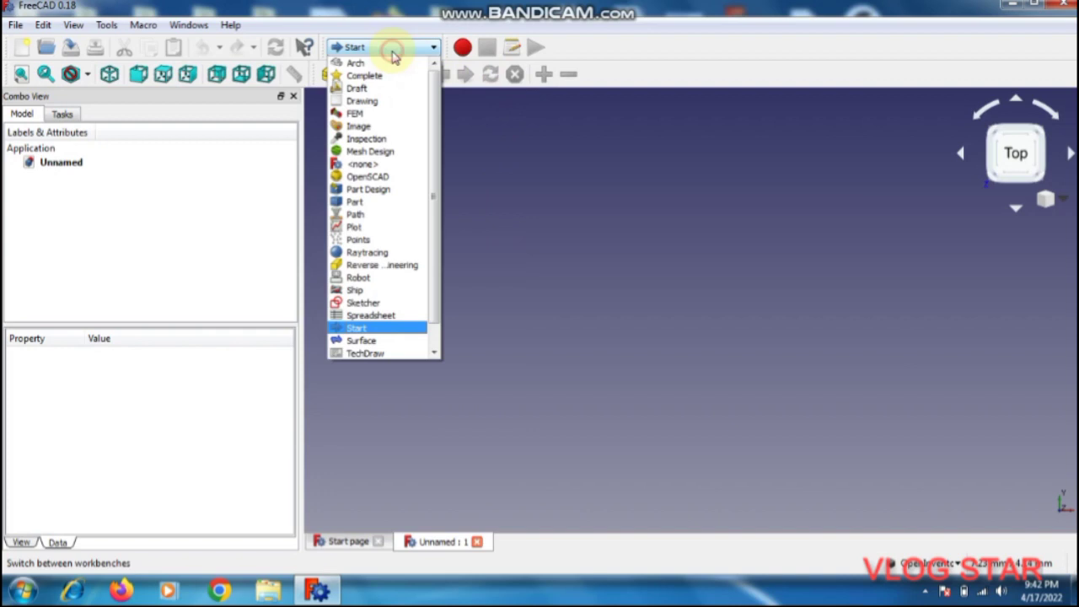
{"action": "left_click", "coordinate": [372, 199]}
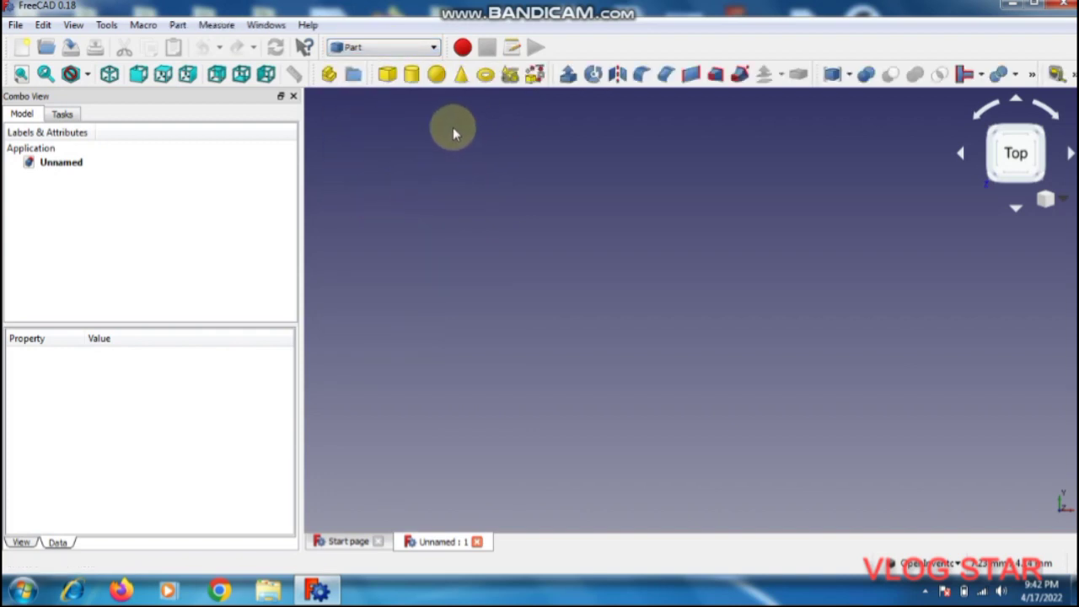
Step: Add a default 10 mm cube and select it to edit its Length
{"action": "left_click", "coordinate": [387, 74]}
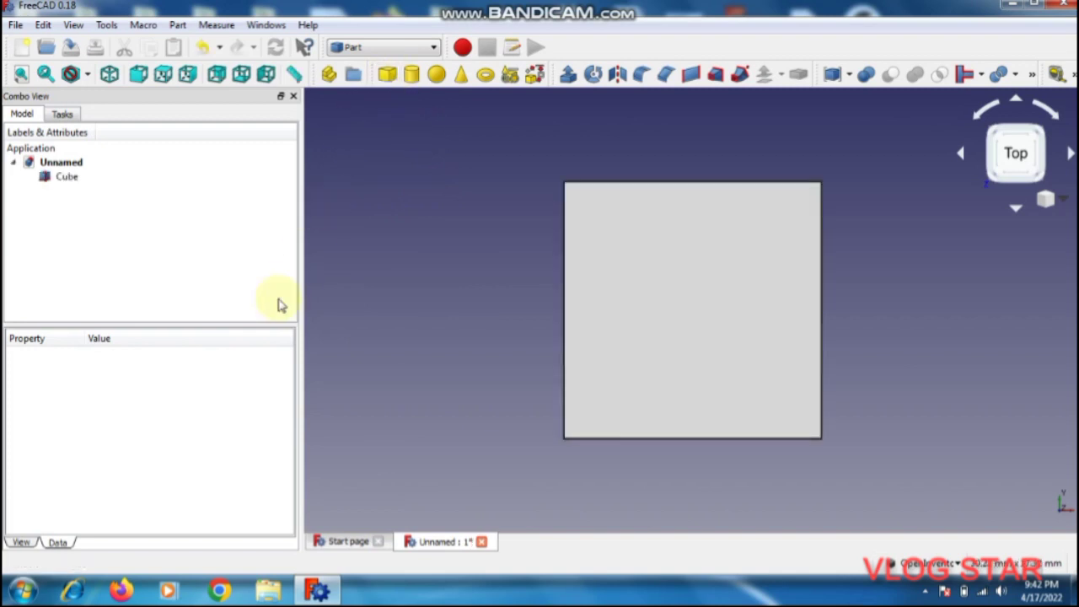
{"action": "left_click", "coordinate": [68, 176]}
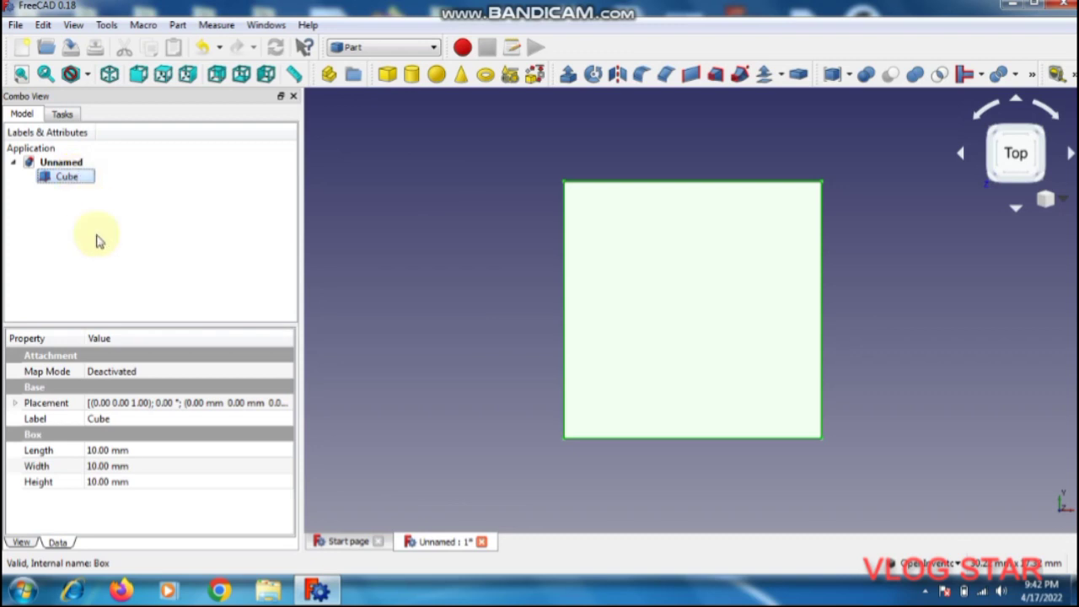
{"action": "left_click", "coordinate": [156, 451]}
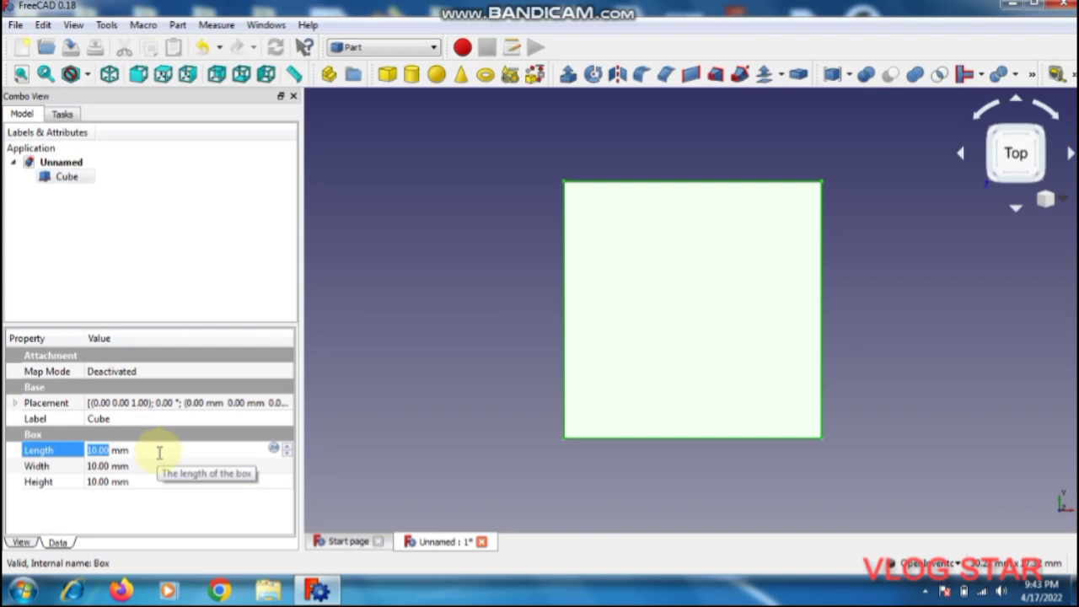
Step: Set the cube's Length to 60 mm, Width to 6 mm and Height to 30 mm
{"action": "type", "text": "60"}
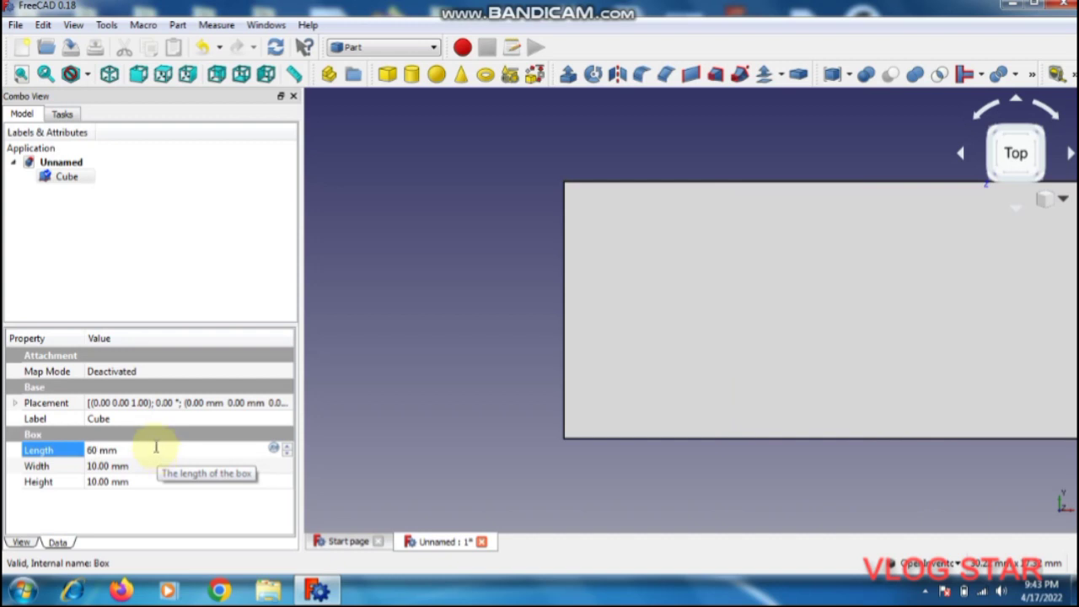
{"action": "left_click", "coordinate": [144, 466]}
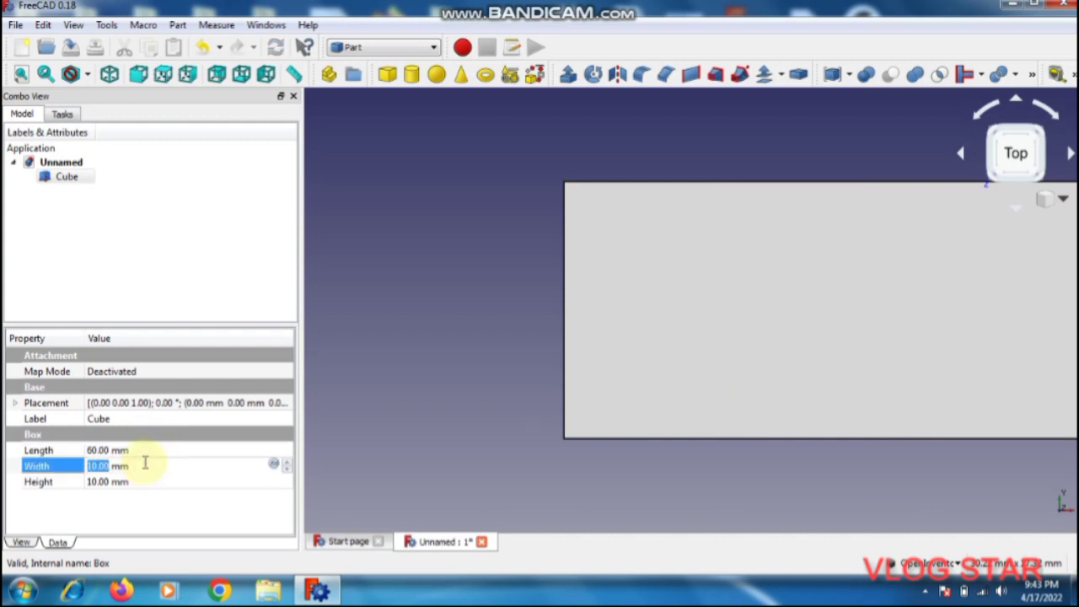
{"action": "type", "text": "6"}
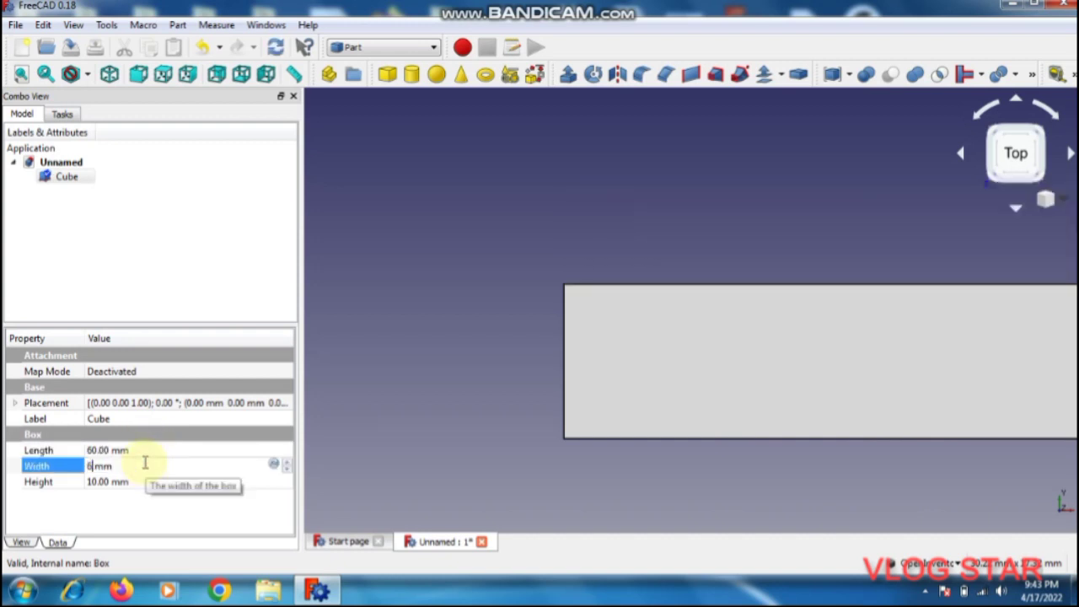
{"action": "left_click", "coordinate": [155, 481]}
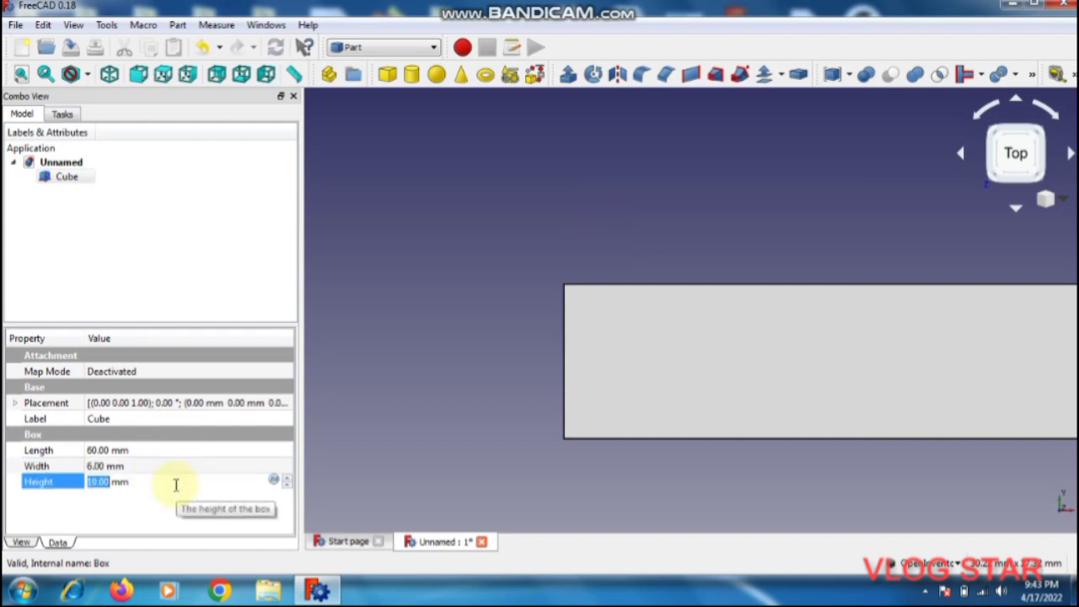
{"action": "type", "text": "30"}
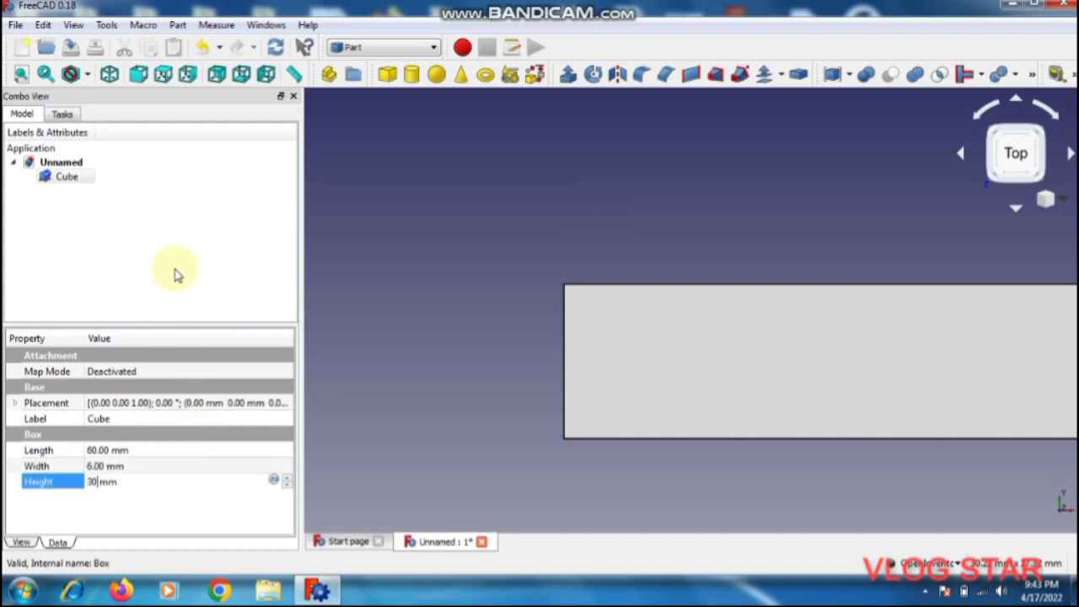
{"action": "left_click", "coordinate": [177, 272]}
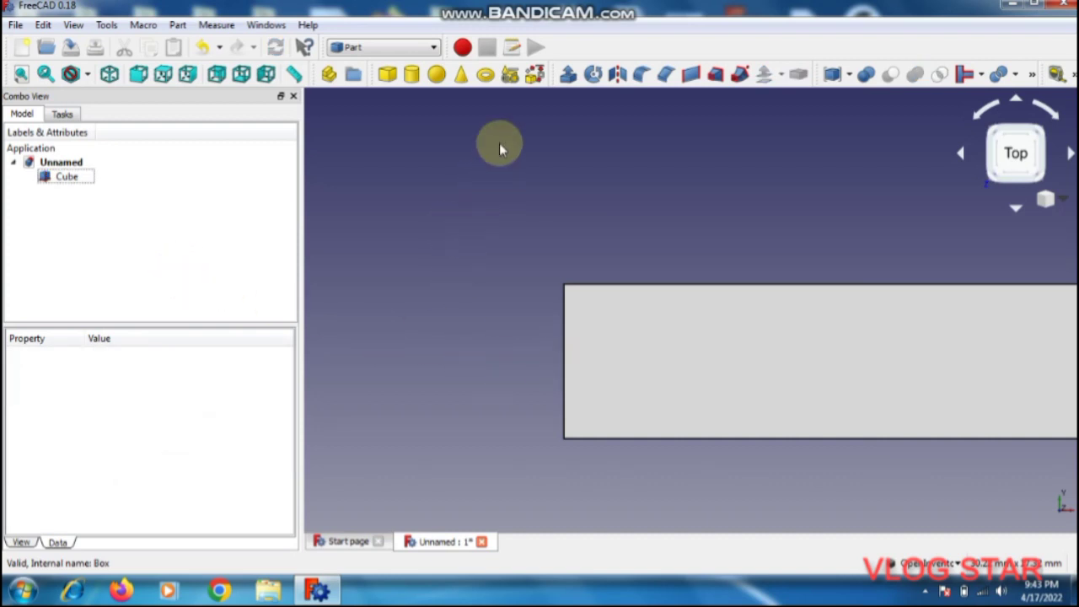
Step: Add a Cylinder to the document and set its Radius to 5 mm
{"action": "left_click", "coordinate": [412, 75]}
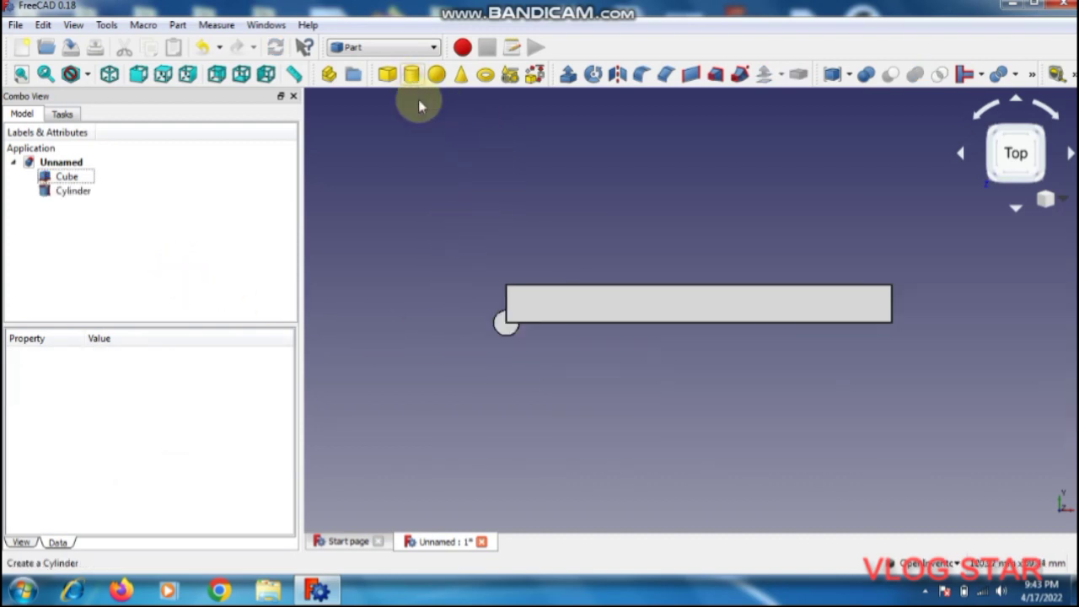
{"action": "left_click", "coordinate": [696, 288]}
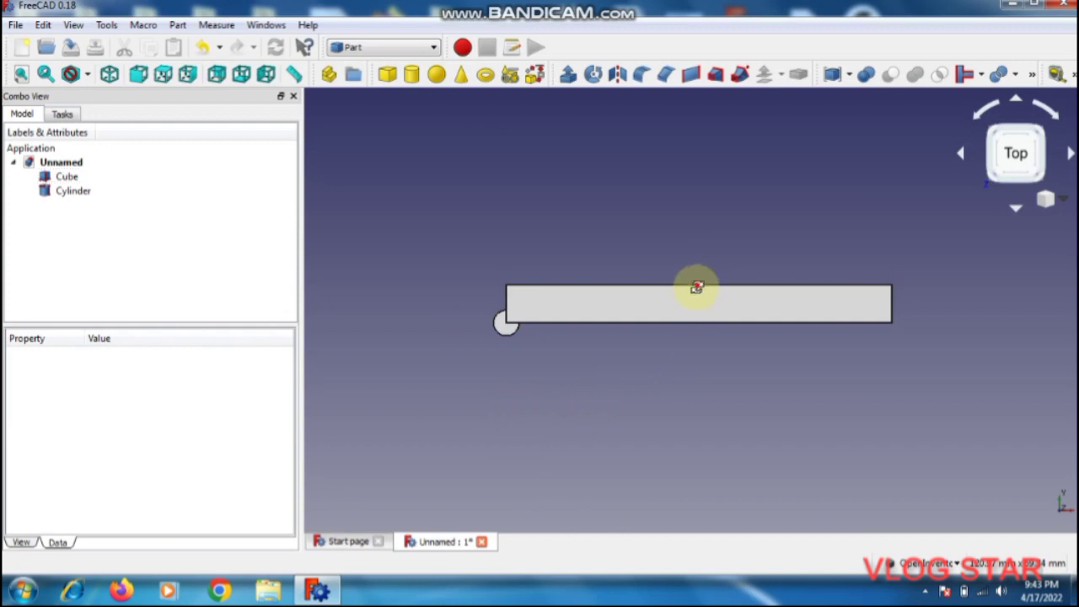
{"action": "mouse_move", "coordinate": [696, 287]}
{"action": "left_mouse_down"}
{"action": "mouse_move", "coordinate": [689, 357]}
{"action": "mouse_move", "coordinate": [747, 361]}
{"action": "mouse_move", "coordinate": [704, 363]}
{"action": "left_mouse_up"}
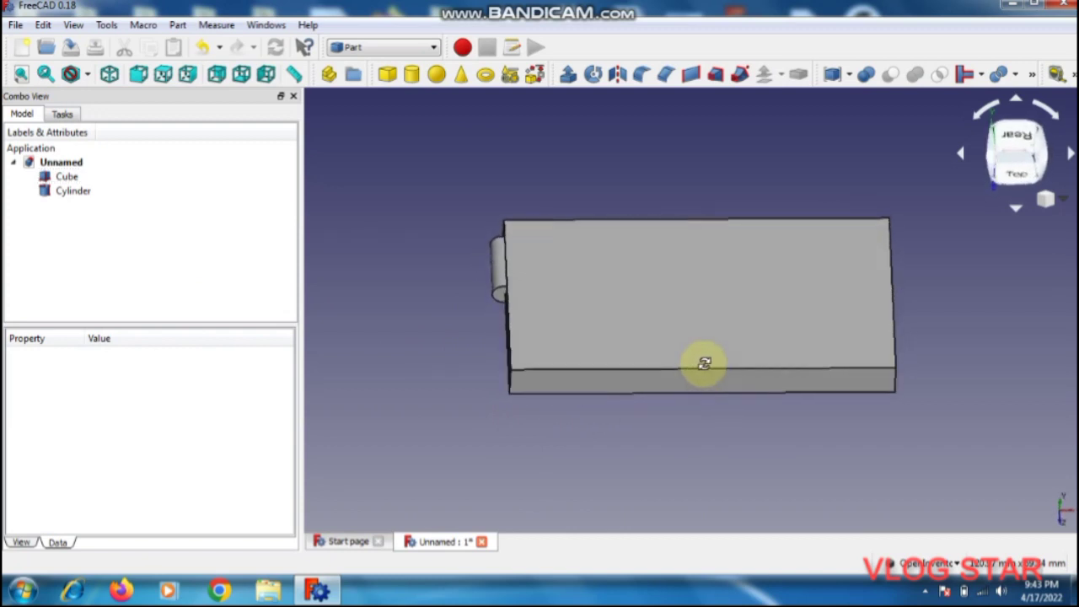
{"action": "left_click", "coordinate": [87, 194]}
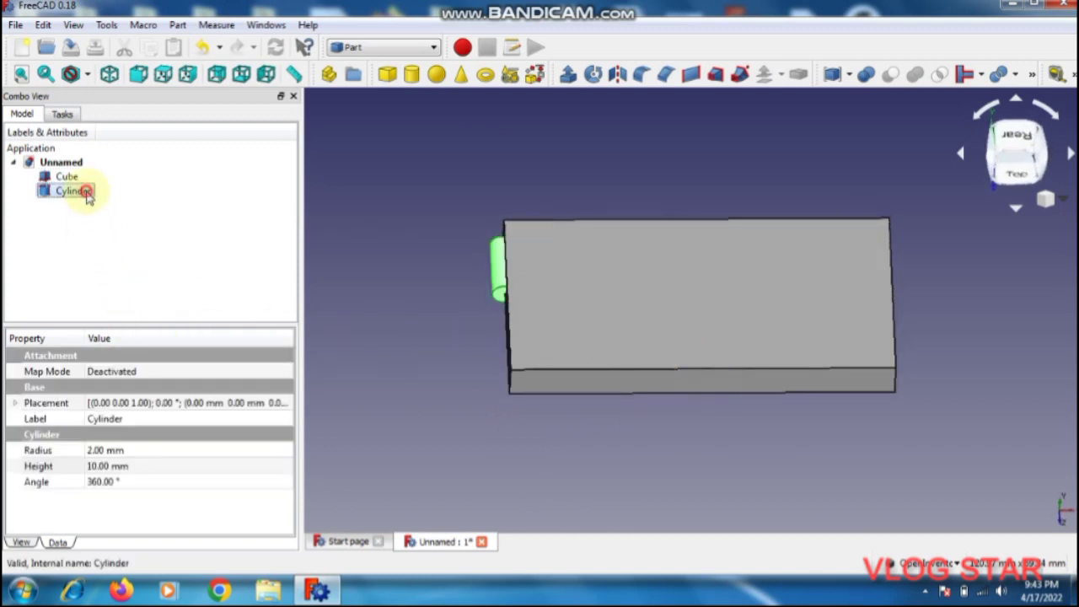
{"action": "left_click", "coordinate": [123, 451]}
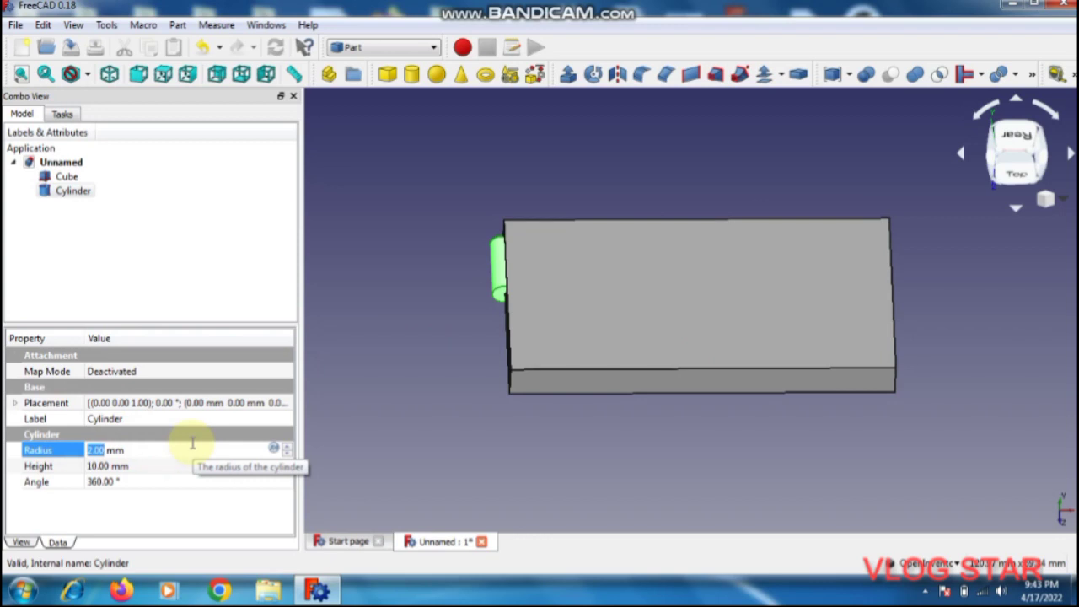
{"action": "type", "text": "5"}
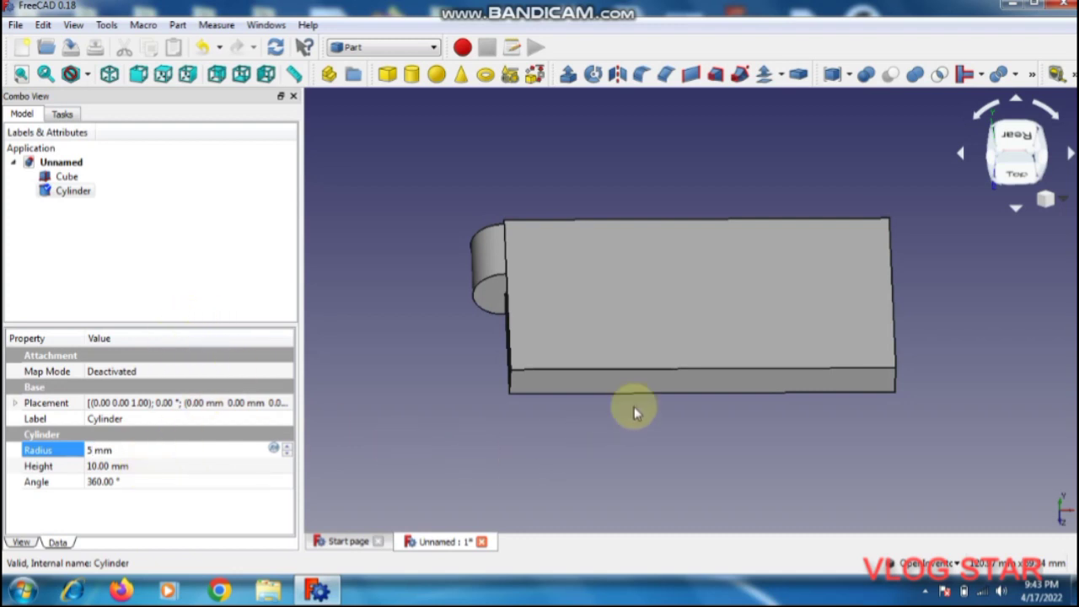
Step: Open the cylinder's Placement and set its Roll angle to 90°
{"action": "left_click", "coordinate": [144, 403]}
{"action": "left_click", "coordinate": [285, 406]}
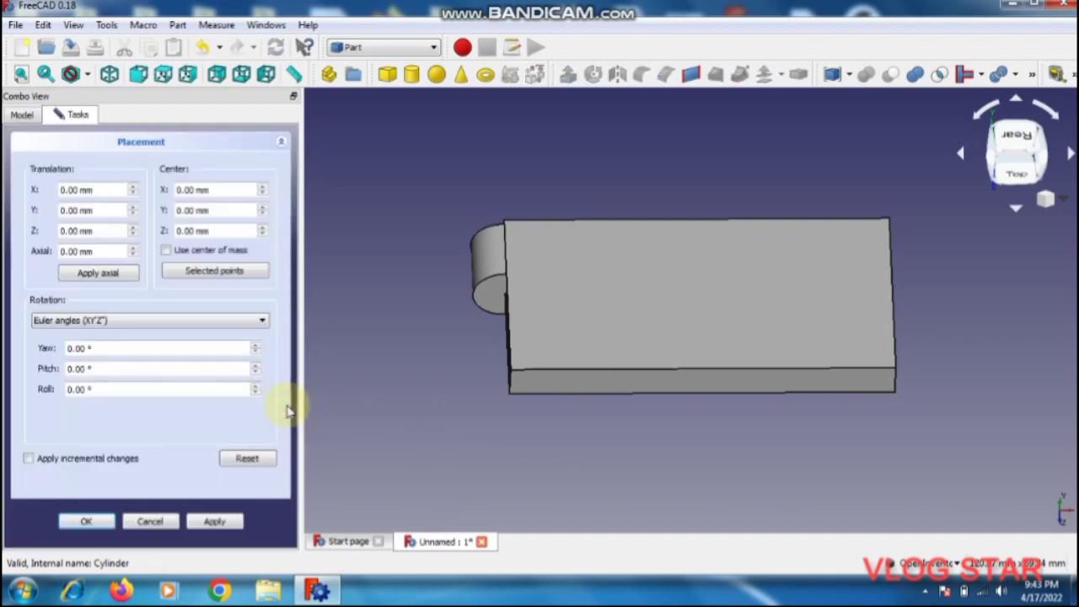
{"action": "left_click_drag", "start_coordinate": [145, 387], "coordinate": [61, 379]}
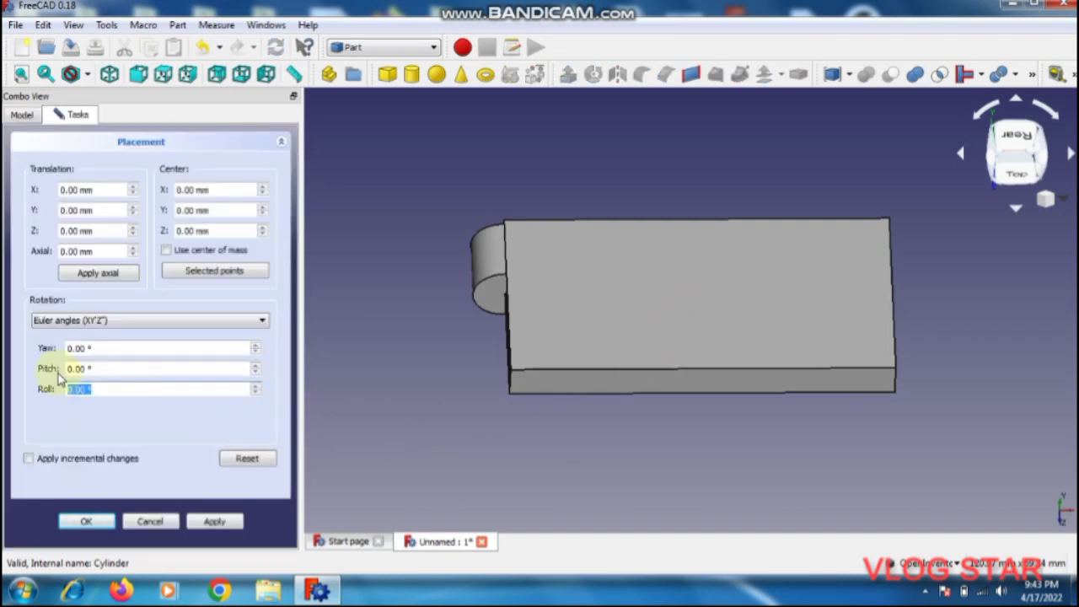
{"action": "type", "text": "90"}
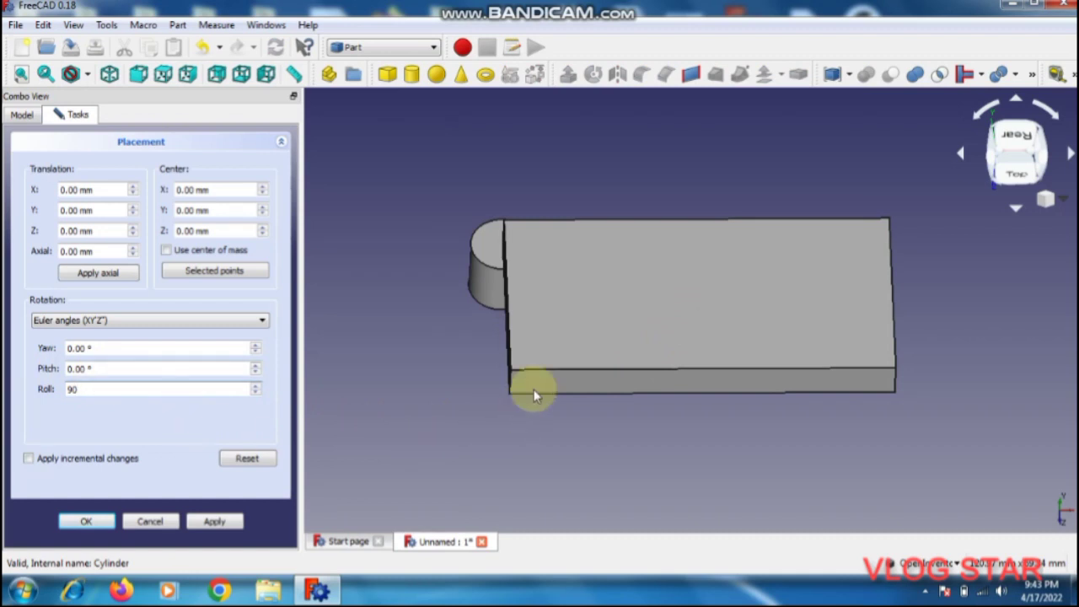
Step: Adjust the cylinder's Z position, raising it to 19 mm then lowering it to 16 mm
{"action": "middle_click_drag", "start_coordinate": [549, 348], "coordinate": [616, 228]}
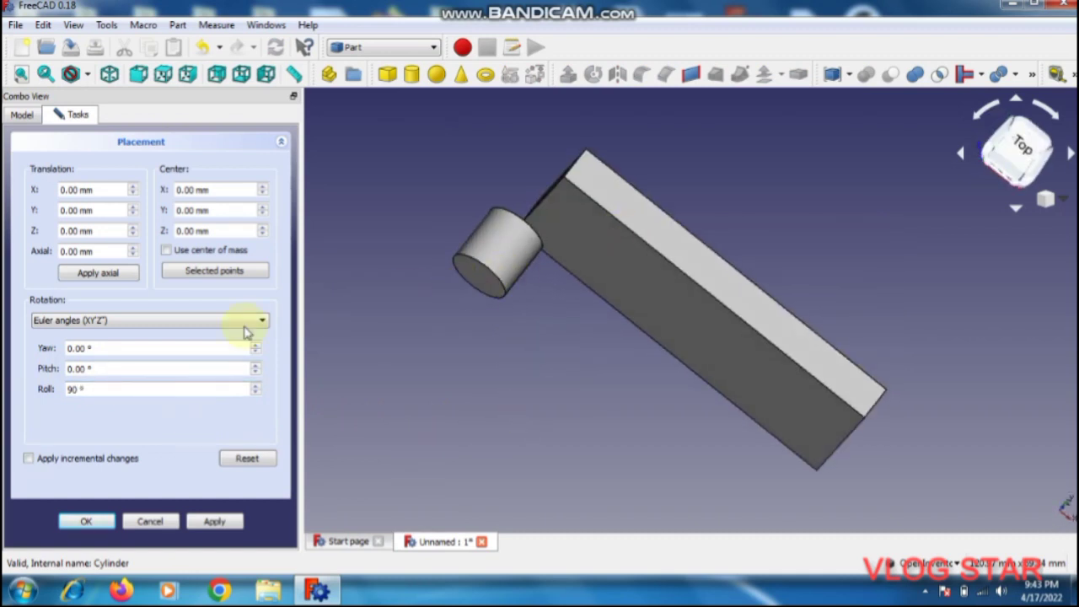
{"action": "left_click", "coordinate": [133, 233]}
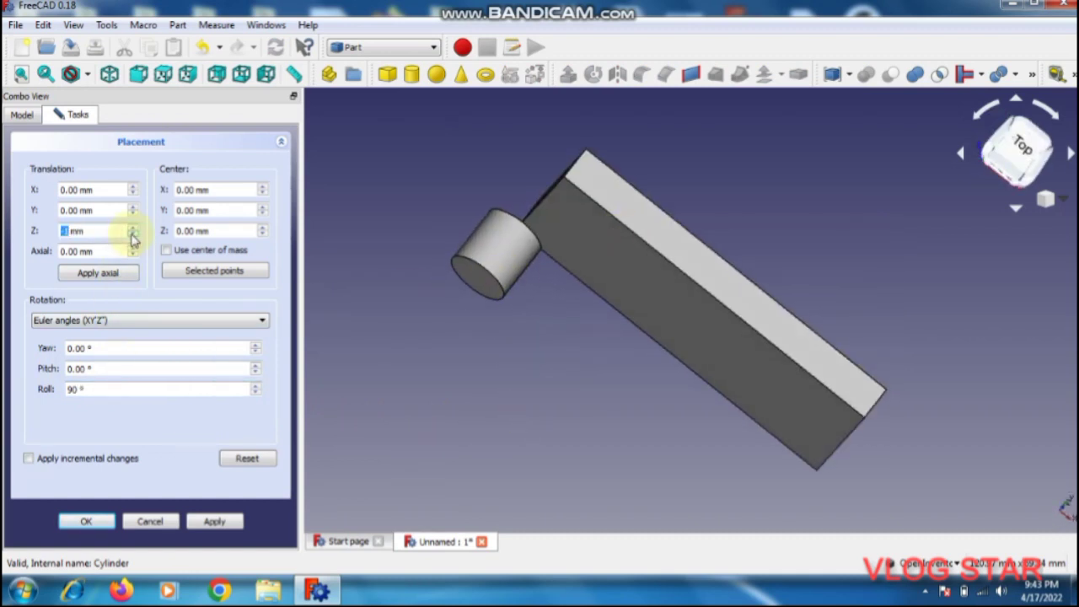
{"action": "left_click", "coordinate": [132, 230]}
{"action": "left_click", "coordinate": [132, 230]}
{"action": "left_click", "coordinate": [133, 229]}
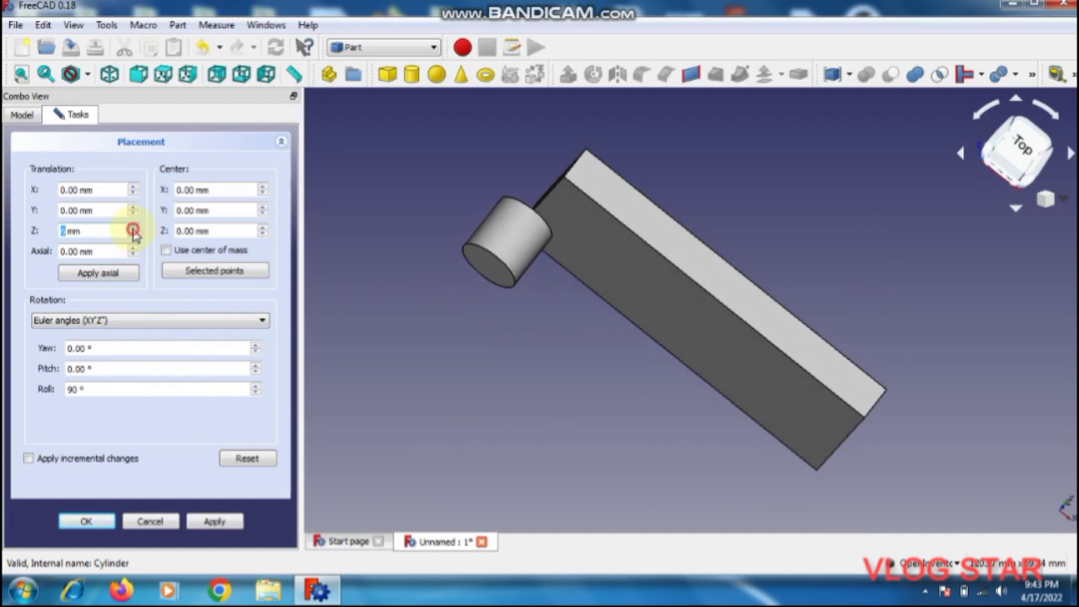
{"action": "left_click", "coordinate": [133, 230]}
{"action": "left_click", "coordinate": [132, 230]}
{"action": "left_click", "coordinate": [132, 229]}
{"action": "left_click", "coordinate": [132, 229]}
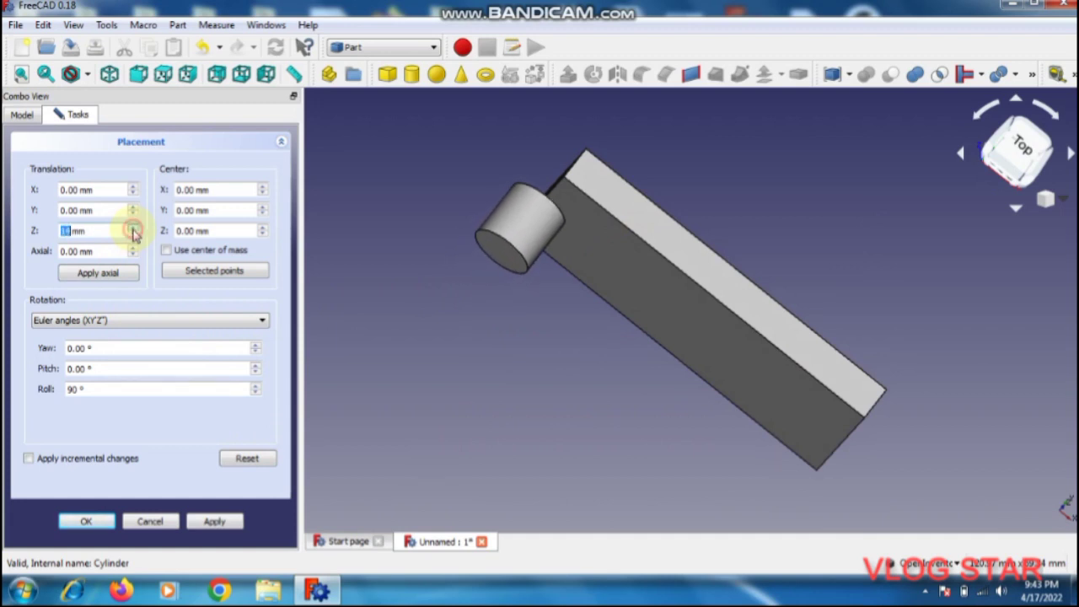
{"action": "left_click", "coordinate": [133, 229]}
{"action": "left_click", "coordinate": [132, 229]}
{"action": "left_click", "coordinate": [132, 229]}
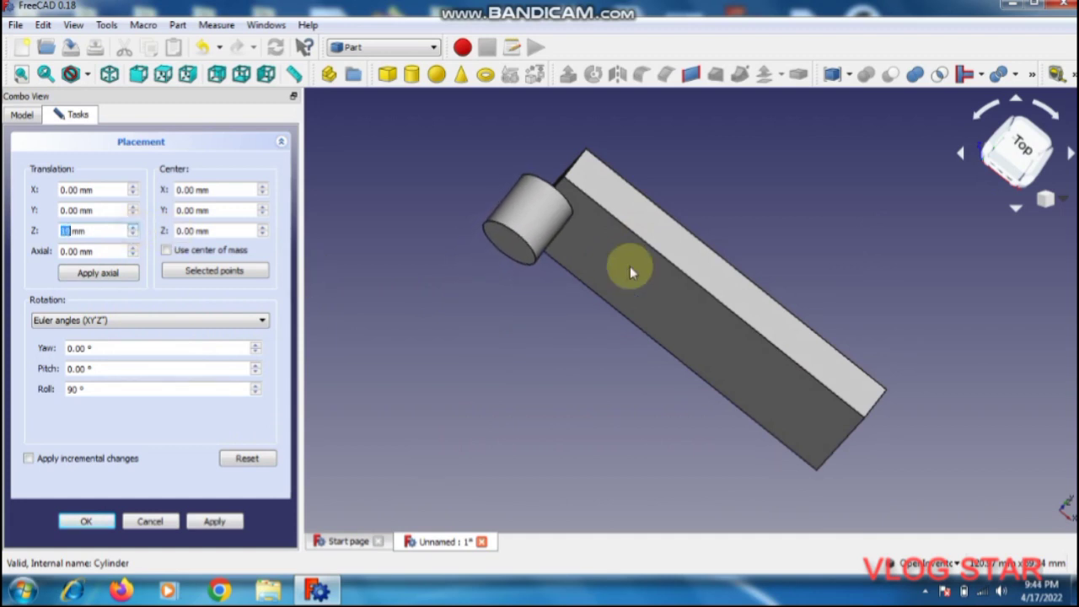
{"action": "mouse_move", "coordinate": [635, 297]}
{"action": "middle_mouse_down"}
{"action": "mouse_move", "coordinate": [621, 393]}
{"action": "mouse_move", "coordinate": [686, 361]}
{"action": "mouse_move", "coordinate": [640, 441]}
{"action": "middle_mouse_up"}
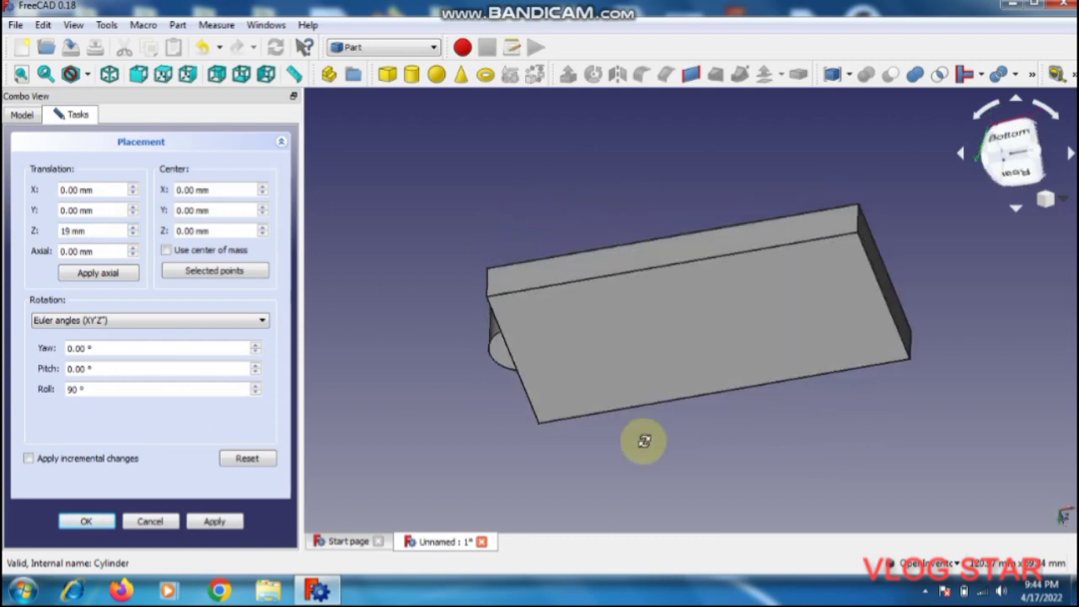
{"action": "mouse_move", "coordinate": [665, 249]}
{"action": "middle_mouse_down"}
{"action": "mouse_move", "coordinate": [650, 413]}
{"action": "mouse_move", "coordinate": [669, 450]}
{"action": "middle_mouse_up"}
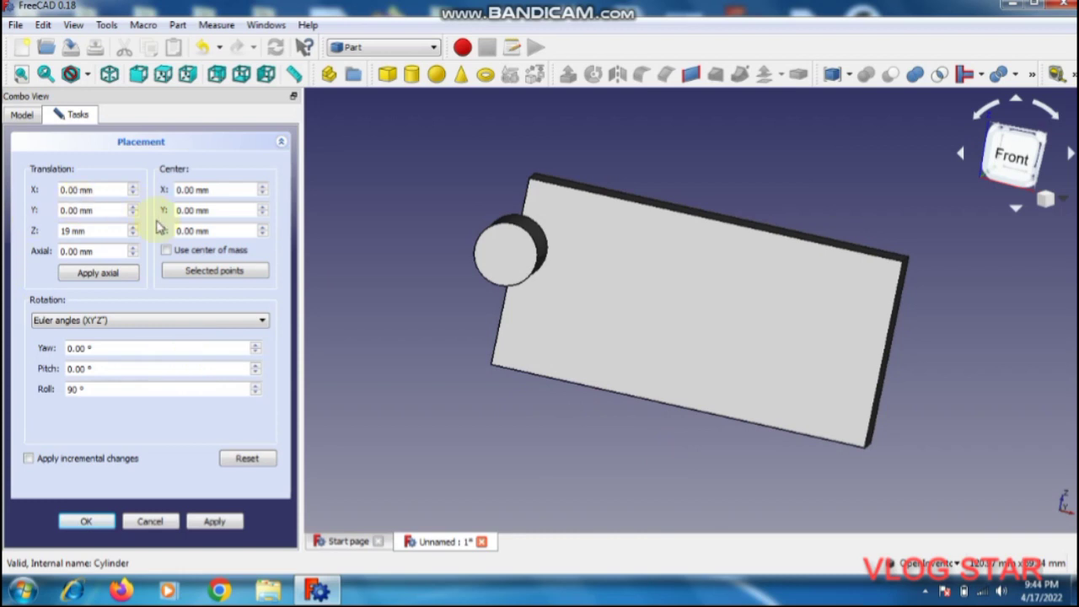
{"action": "left_click", "coordinate": [133, 235]}
{"action": "left_click", "coordinate": [132, 236]}
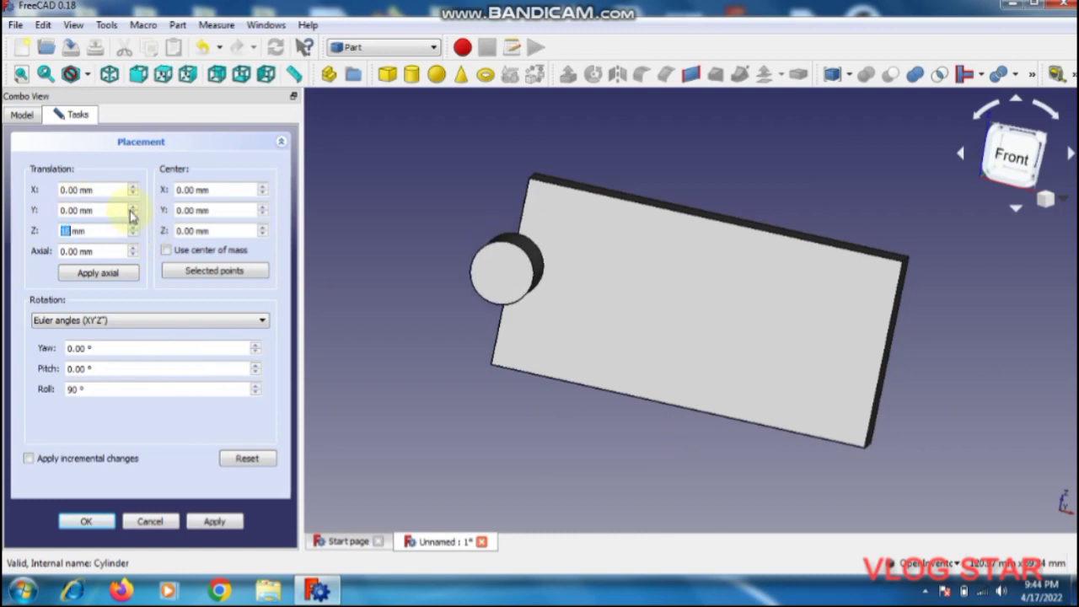
{"action": "type", "text": "16"}
Step: Nudge the cylinder along Y and move it along X to 9 mm
{"action": "left_click", "coordinate": [133, 213]}
{"action": "left_click", "coordinate": [134, 212]}
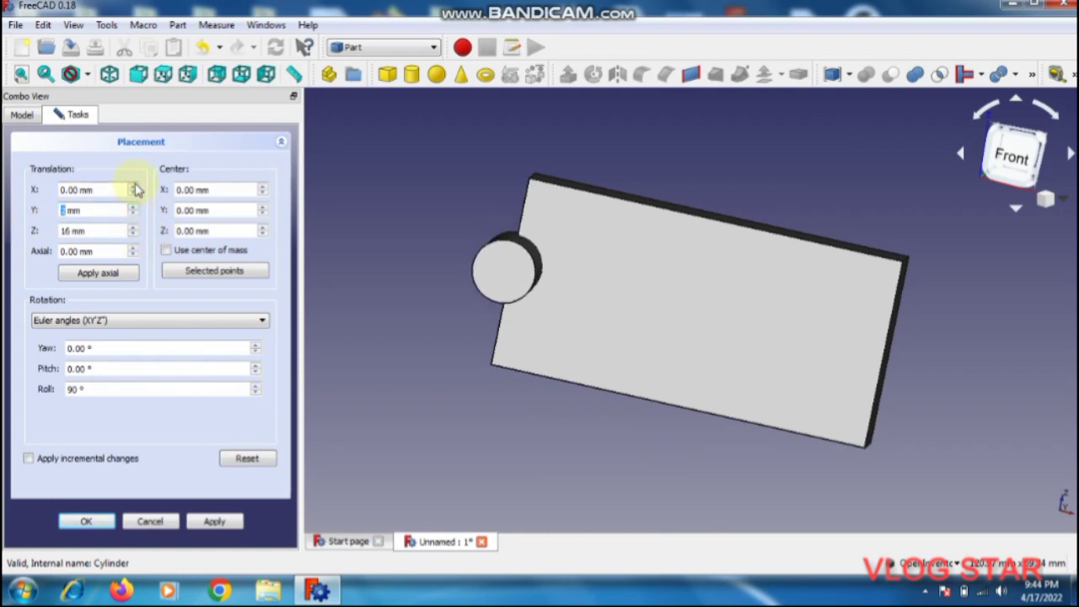
{"action": "left_click", "coordinate": [134, 187]}
{"action": "left_click", "coordinate": [135, 187]}
{"action": "left_click", "coordinate": [135, 187]}
{"action": "left_click", "coordinate": [134, 187]}
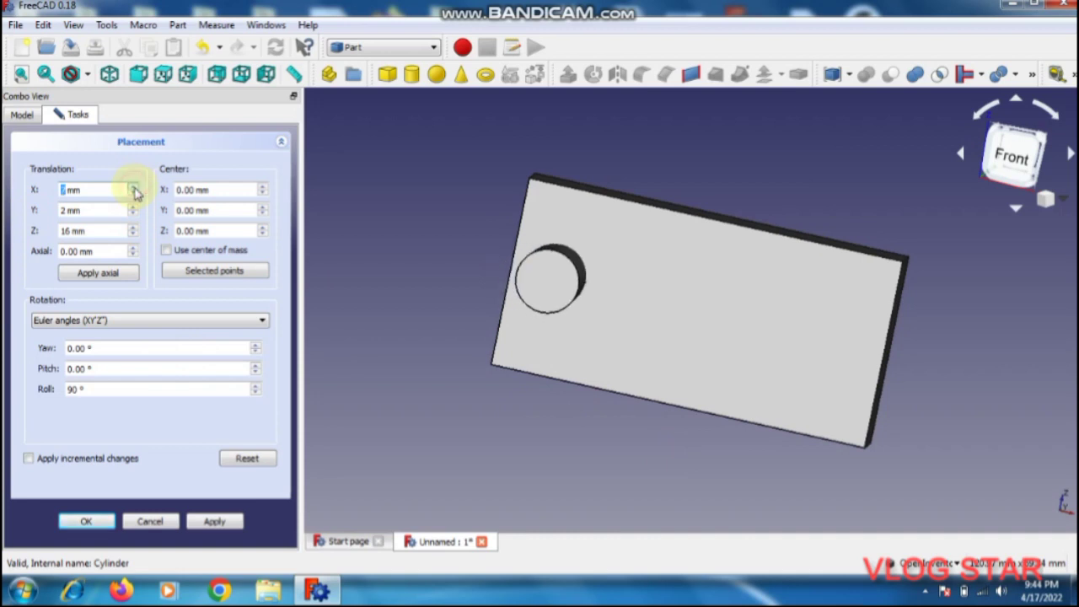
{"action": "mouse_move", "coordinate": [734, 303]}
{"action": "middle_mouse_down"}
{"action": "mouse_move", "coordinate": [617, 373]}
{"action": "mouse_move", "coordinate": [598, 410]}
{"action": "mouse_move", "coordinate": [759, 288]}
{"action": "mouse_move", "coordinate": [754, 222]}
{"action": "middle_mouse_up"}
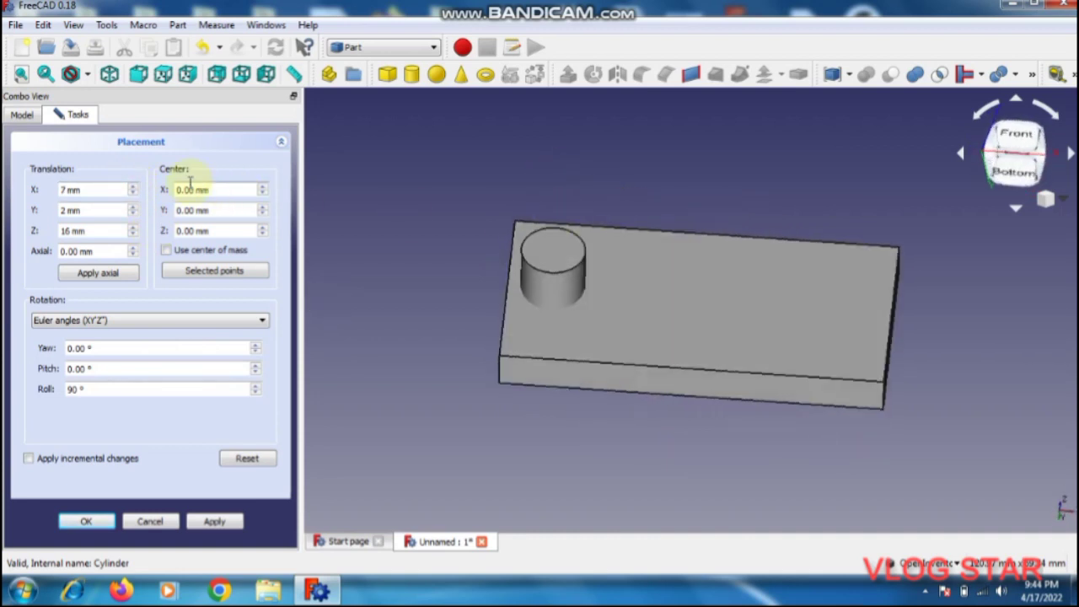
{"action": "left_click", "coordinate": [135, 187]}
{"action": "left_click", "coordinate": [135, 187]}
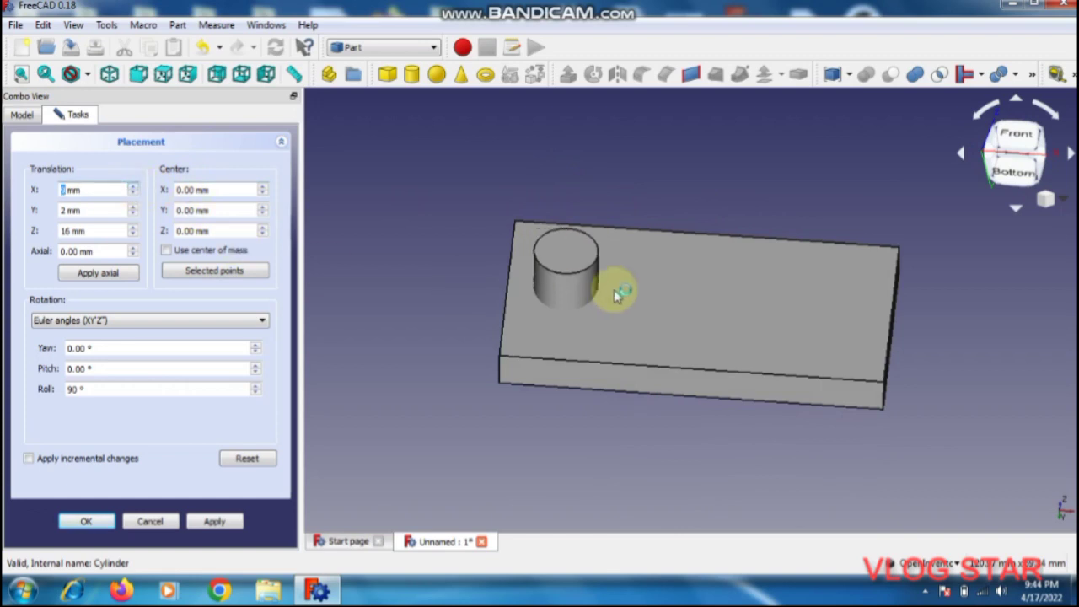
{"action": "mouse_move", "coordinate": [616, 294]}
{"action": "middle_mouse_down"}
{"action": "mouse_move", "coordinate": [557, 410]}
{"action": "mouse_move", "coordinate": [564, 474]}
{"action": "middle_mouse_up"}
{"action": "mouse_move", "coordinate": [633, 320]}
{"action": "middle_mouse_down"}
{"action": "mouse_move", "coordinate": [684, 233]}
{"action": "mouse_move", "coordinate": [762, 178]}
{"action": "mouse_move", "coordinate": [750, 226]}
{"action": "mouse_move", "coordinate": [714, 261]}
{"action": "middle_mouse_up"}
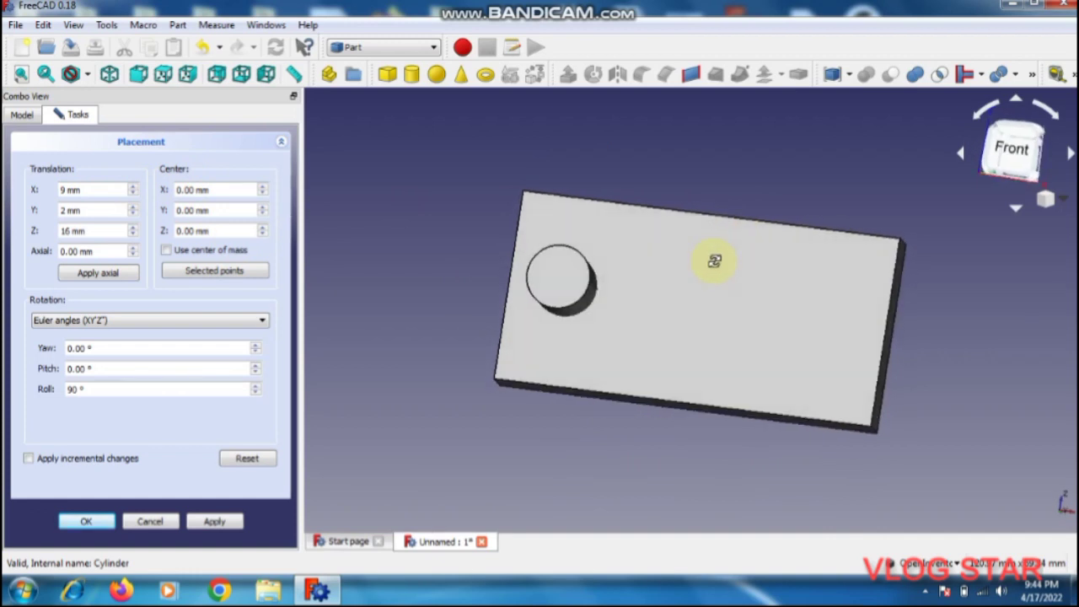
Step: Set the cylinder's Z to 15 mm and Y to 9 mm, then confirm the placement
{"action": "left_click", "coordinate": [133, 236]}
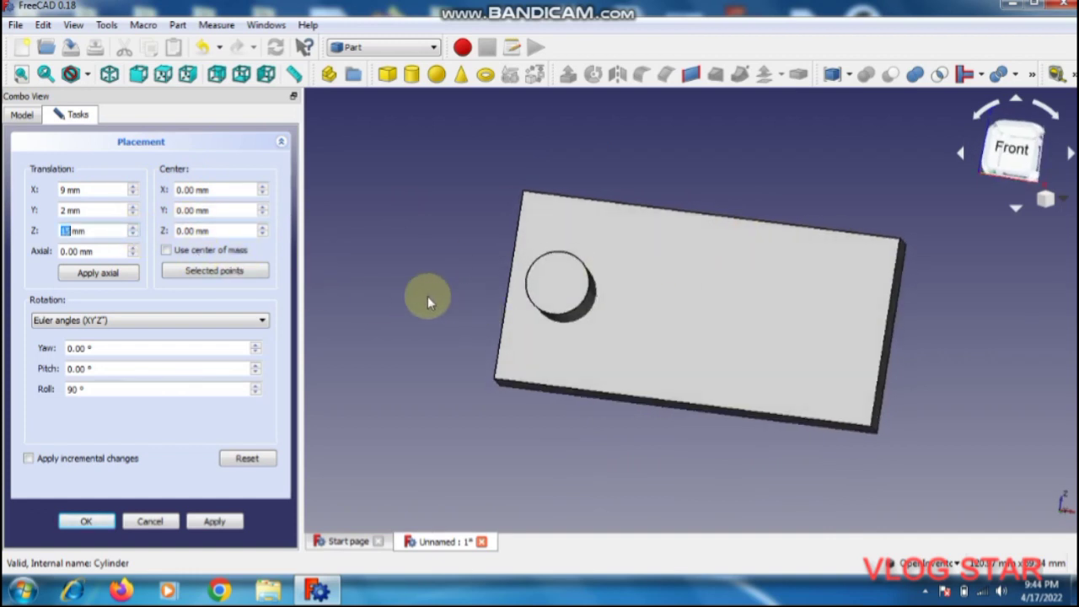
{"action": "left_click", "coordinate": [132, 213]}
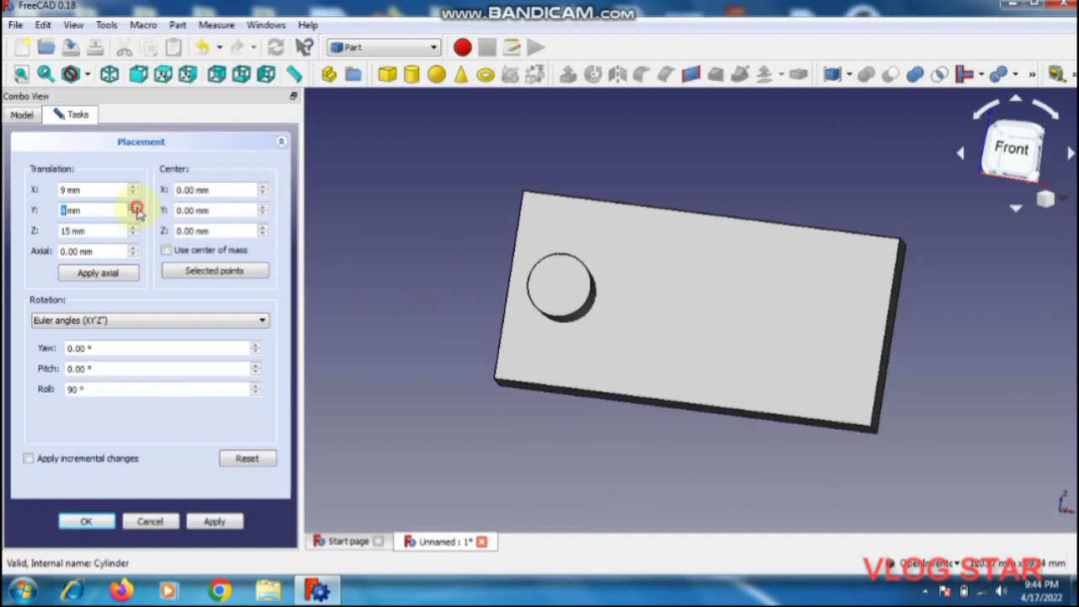
{"action": "left_click", "coordinate": [132, 213]}
{"action": "left_click", "coordinate": [133, 213]}
{"action": "middle_click_drag", "start_coordinate": [763, 302], "coordinate": [700, 340]}
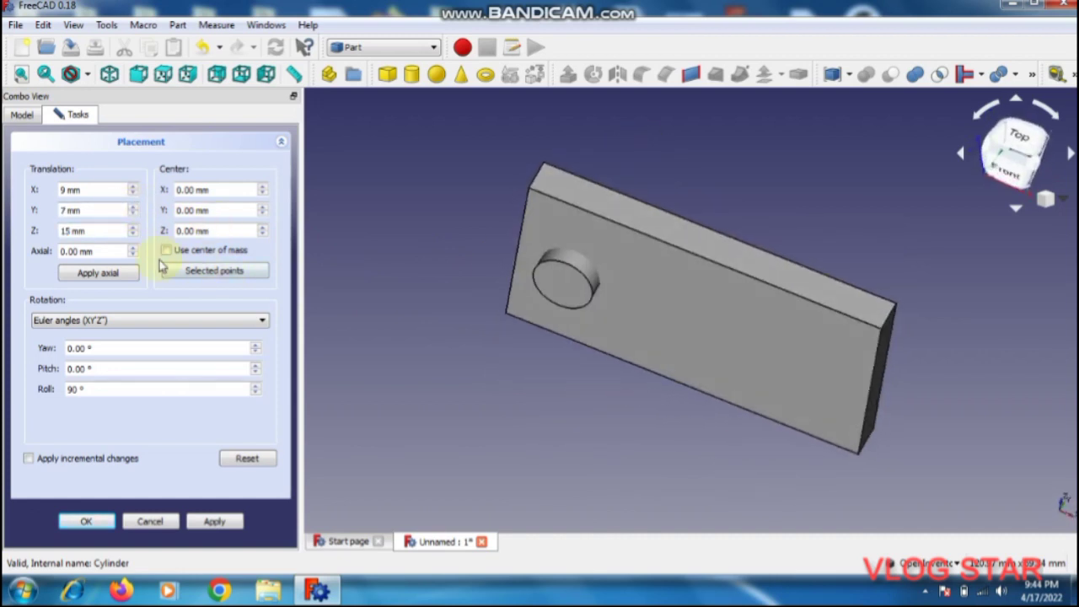
{"action": "left_click", "coordinate": [132, 213]}
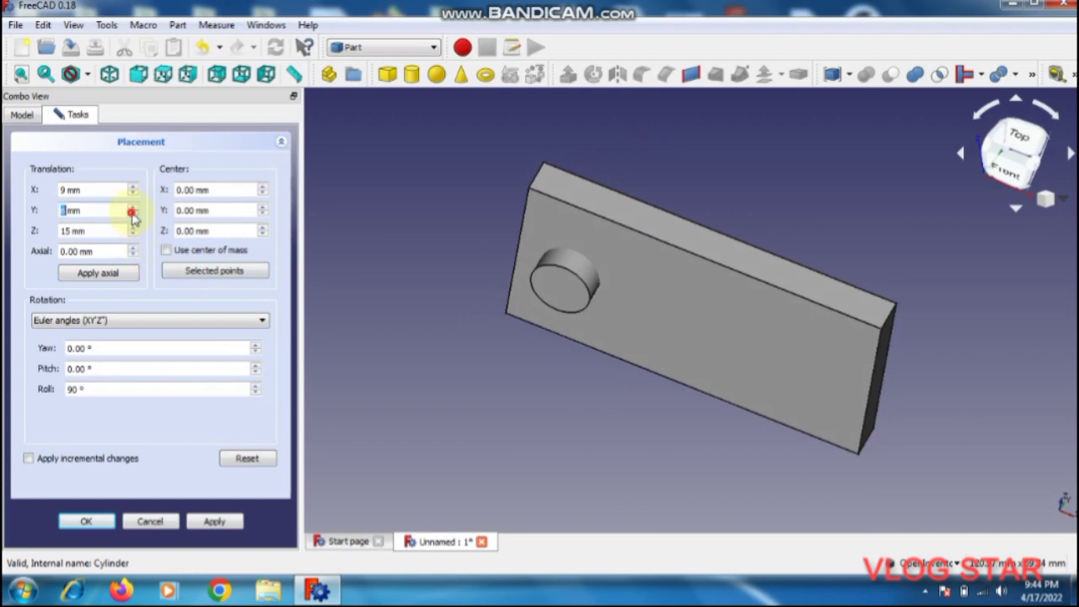
{"action": "left_click", "coordinate": [133, 216]}
{"action": "left_click", "coordinate": [136, 212]}
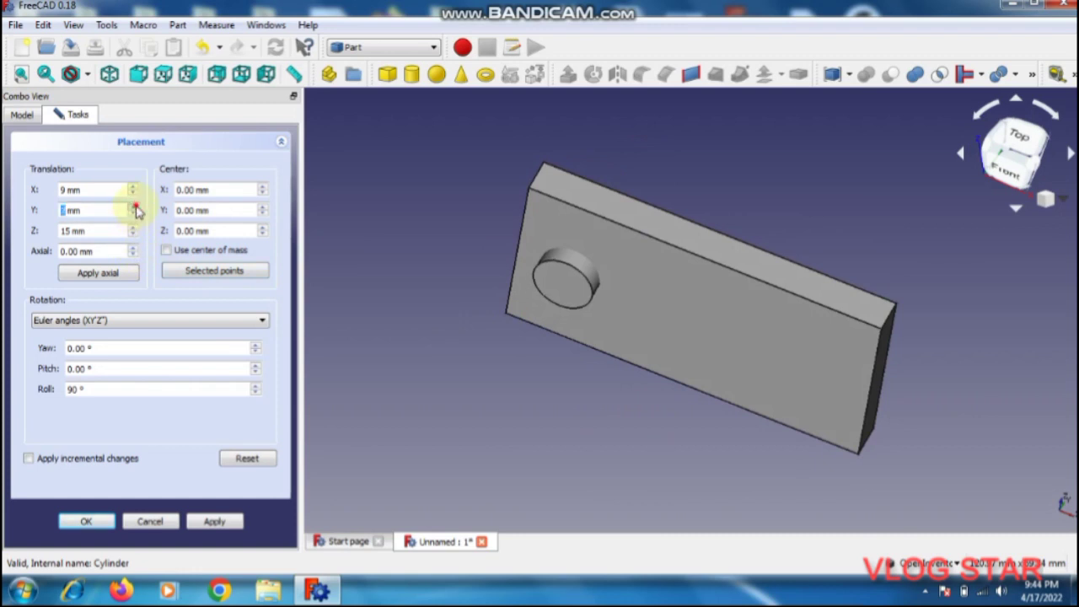
{"action": "left_click", "coordinate": [135, 211]}
{"action": "left_click", "coordinate": [136, 212]}
{"action": "mouse_move", "coordinate": [634, 229]}
{"action": "middle_mouse_down"}
{"action": "mouse_move", "coordinate": [578, 365]}
{"action": "mouse_move", "coordinate": [633, 272]}
{"action": "mouse_move", "coordinate": [711, 196]}
{"action": "mouse_move", "coordinate": [753, 185]}
{"action": "mouse_move", "coordinate": [778, 264]}
{"action": "mouse_move", "coordinate": [779, 254]}
{"action": "middle_mouse_up"}
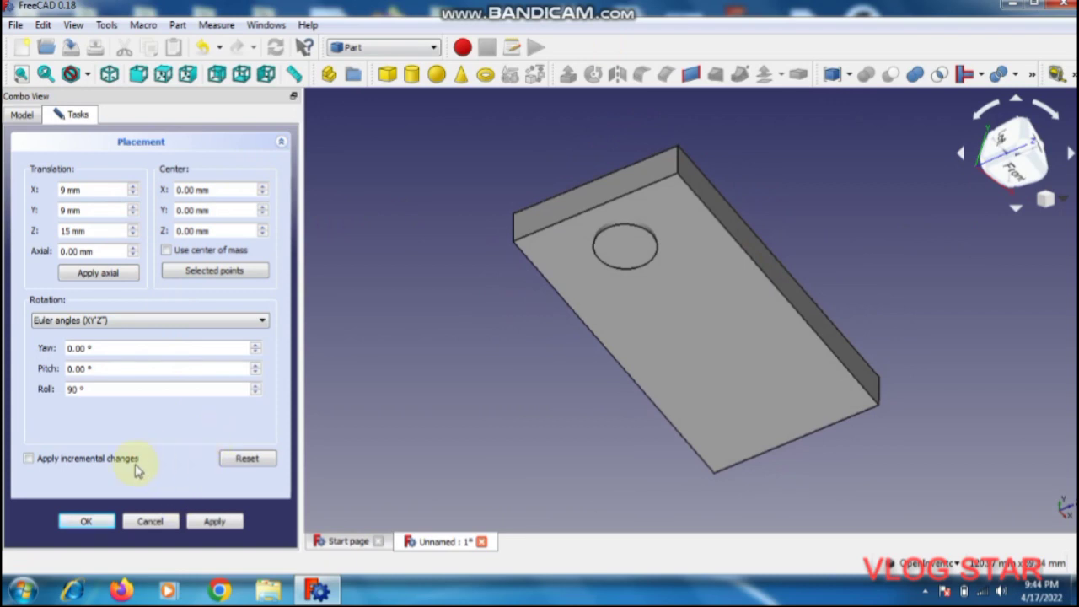
{"action": "left_click", "coordinate": [86, 521]}
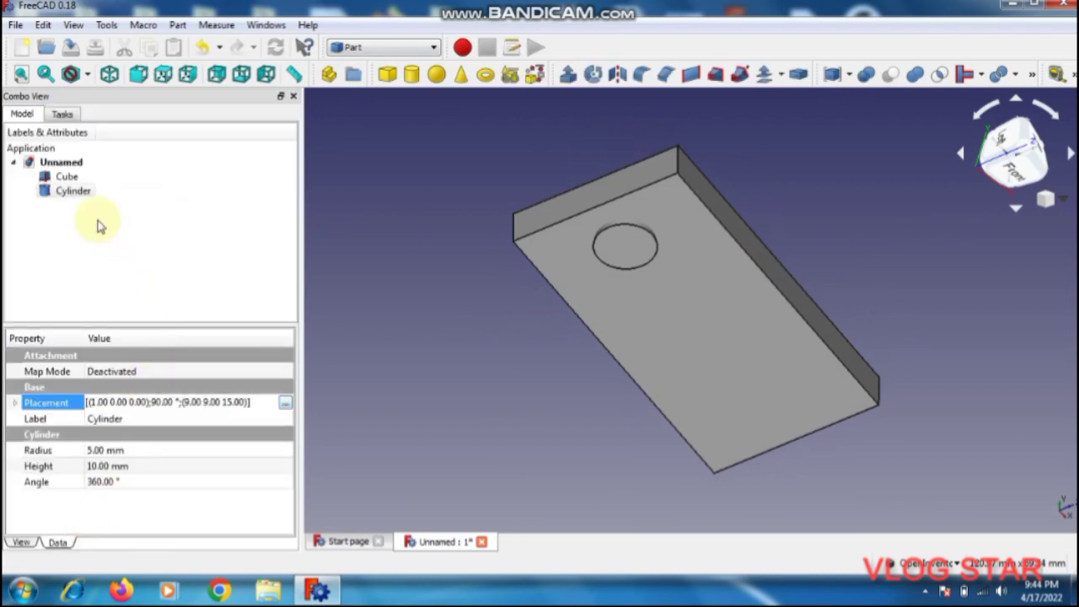
Step: Cut the Cylinder from the Cube to leave a round hole through the plate
{"action": "left_click", "coordinate": [67, 177]}
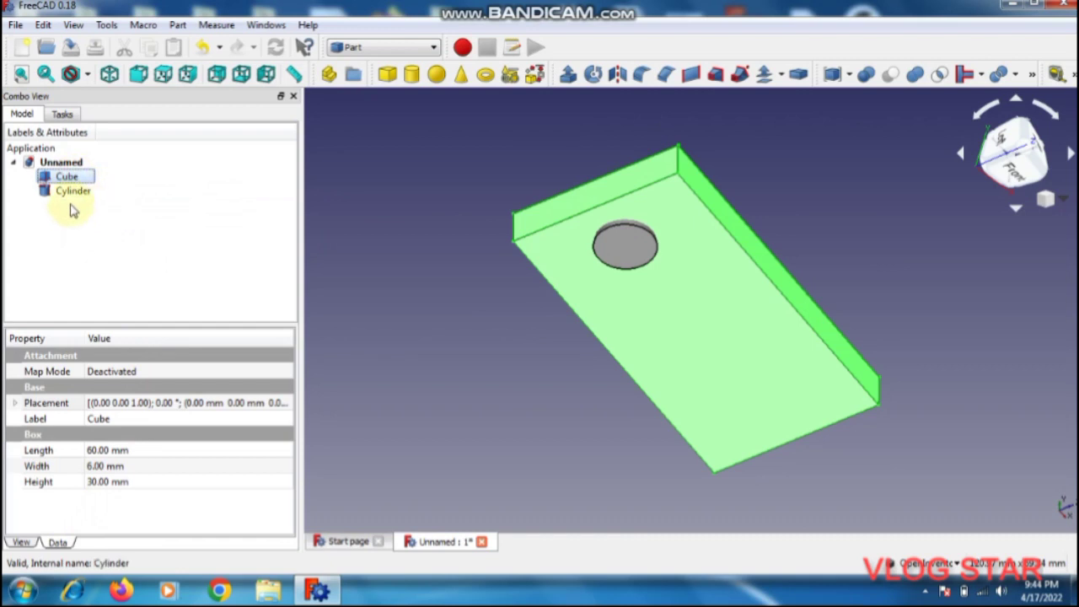
{"action": "left_click", "coordinate": [74, 191], "text": "ctrl"}
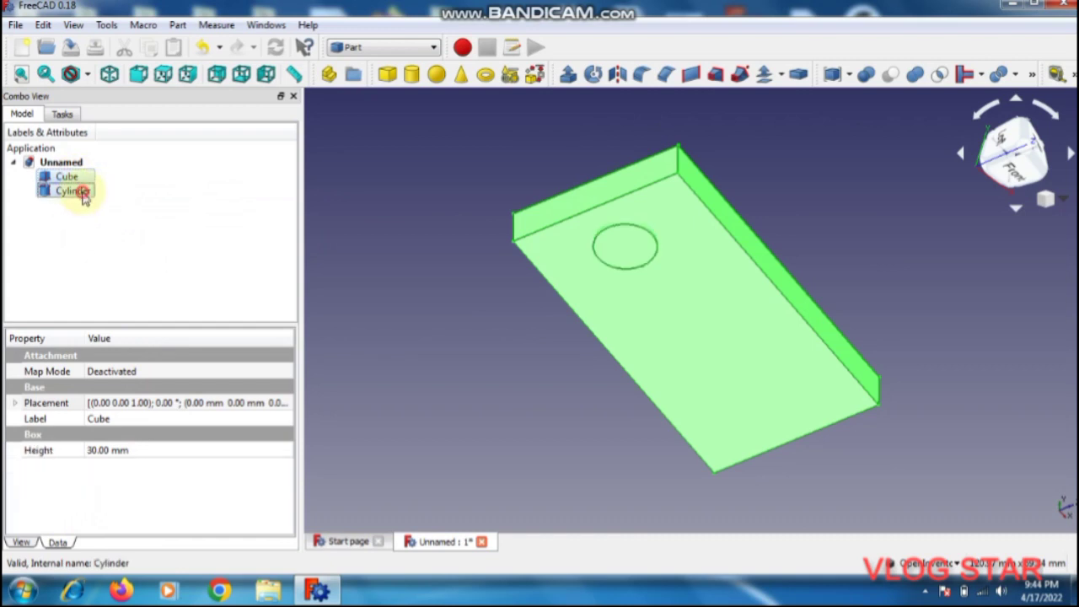
{"action": "left_click", "coordinate": [891, 75]}
{"action": "mouse_move", "coordinate": [720, 253]}
{"action": "middle_mouse_down"}
{"action": "mouse_move", "coordinate": [663, 156]}
{"action": "mouse_move", "coordinate": [488, 145]}
{"action": "middle_mouse_up"}
{"action": "middle_click_drag", "start_coordinate": [573, 241], "coordinate": [585, 198]}
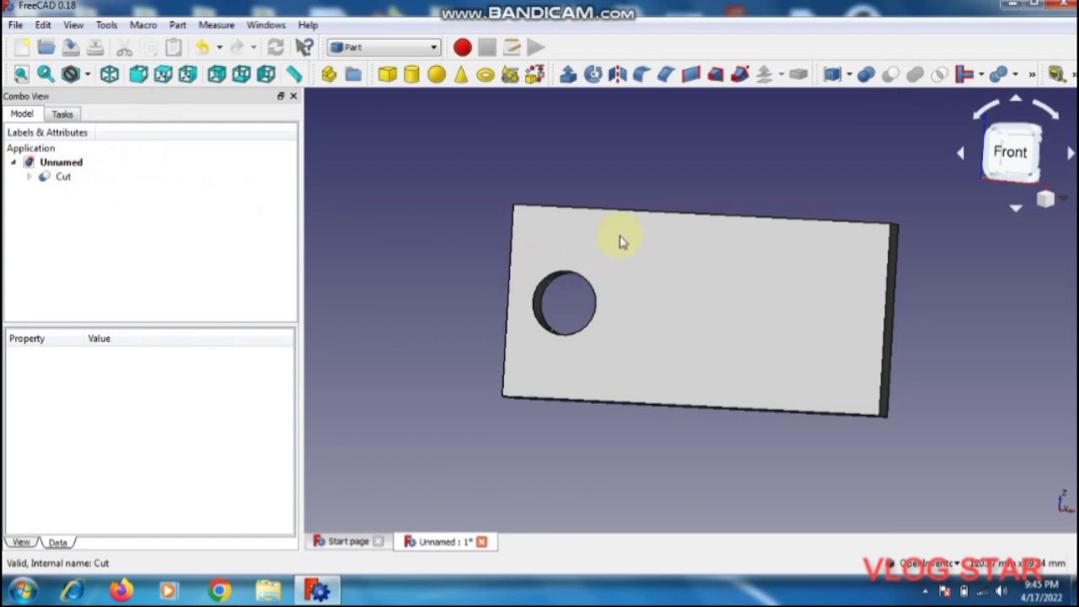
Step: Switch the navigation style to CAD and select the cut plate
{"action": "left_click", "coordinate": [935, 564]}
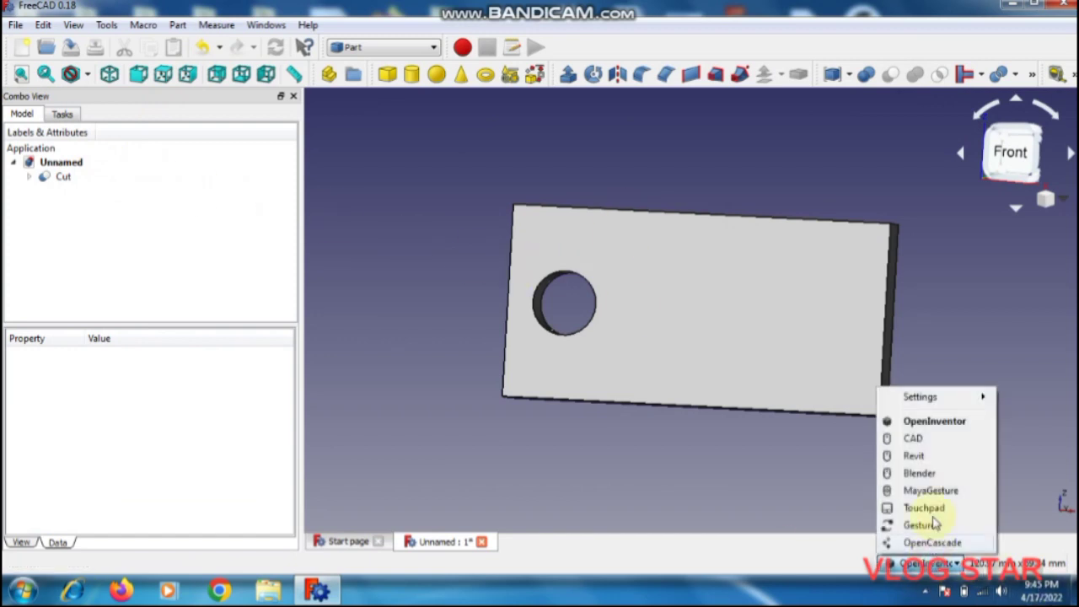
{"action": "left_click", "coordinate": [925, 439]}
{"action": "left_click", "coordinate": [733, 220]}
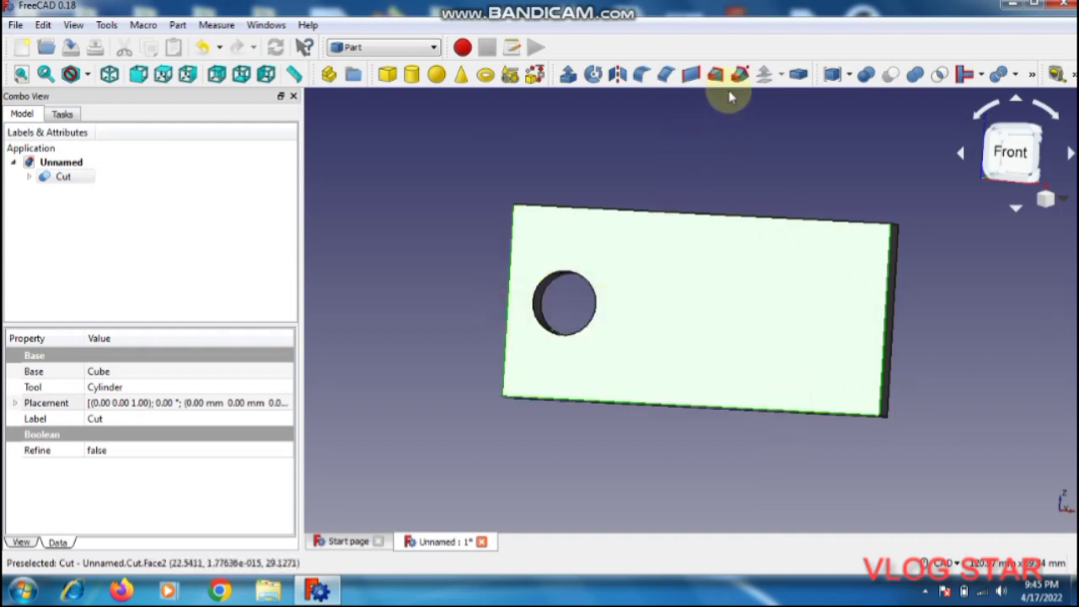
Step: Round the cut plate's edges with a 2 mm Fillet
{"action": "left_click", "coordinate": [637, 76]}
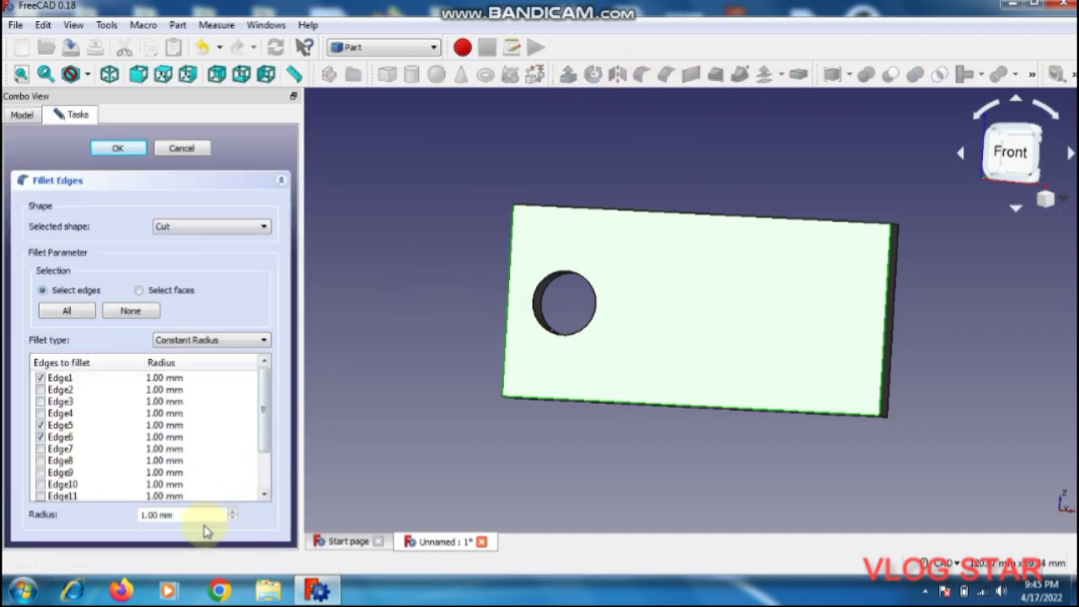
{"action": "left_click_drag", "start_coordinate": [161, 500], "coordinate": [95, 493]}
{"action": "type", "text": "2"}
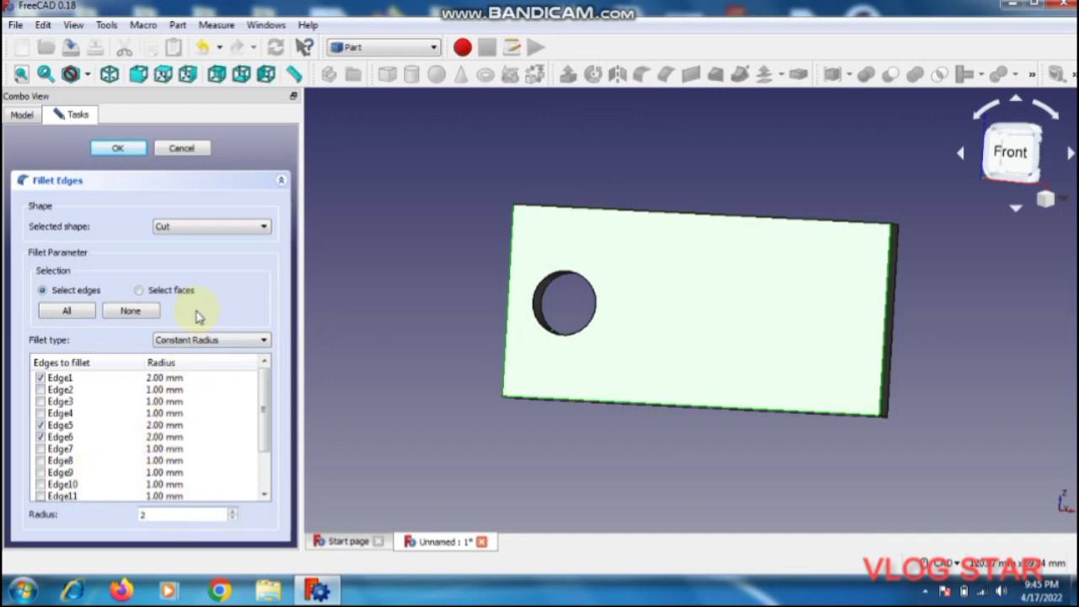
{"action": "left_click", "coordinate": [118, 148]}
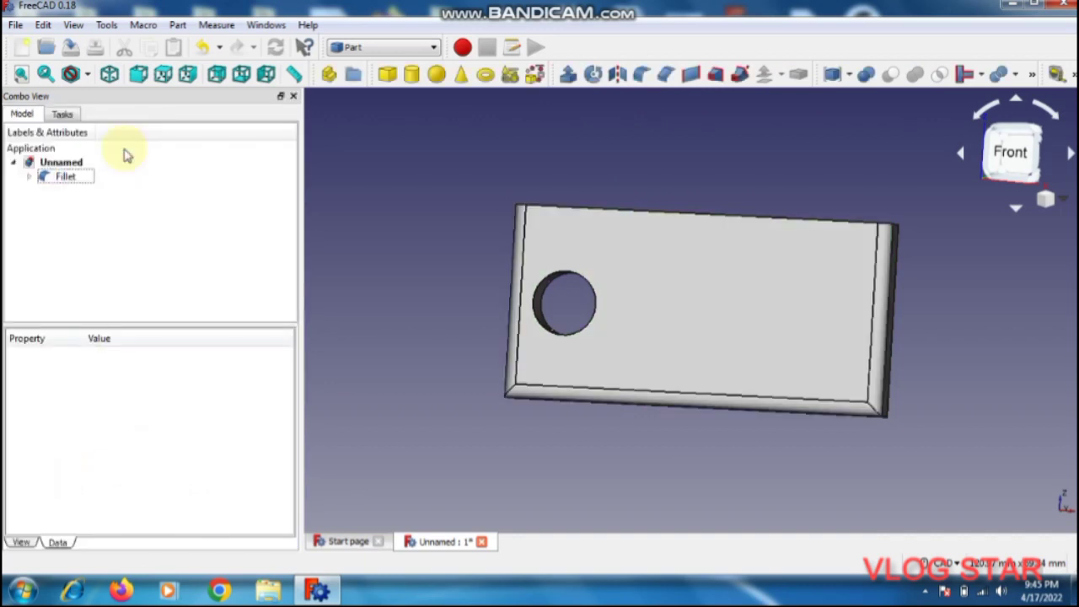
{"action": "left_click", "coordinate": [691, 379]}
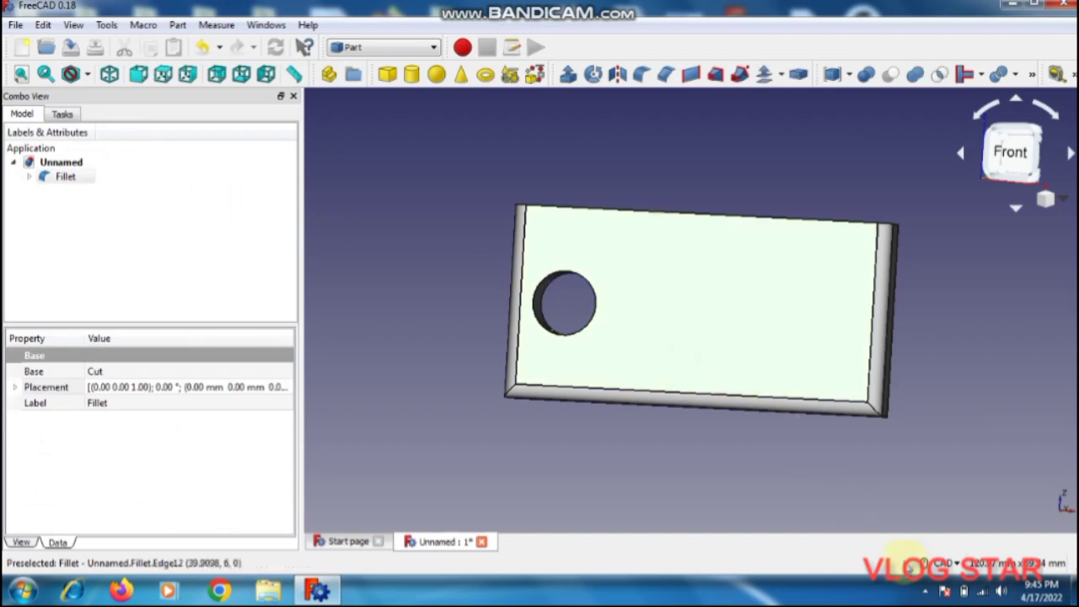
Step: Inspect the plate in OpenInventor navigation, then return to CAD style and pick its top long edge
{"action": "left_click", "coordinate": [942, 563]}
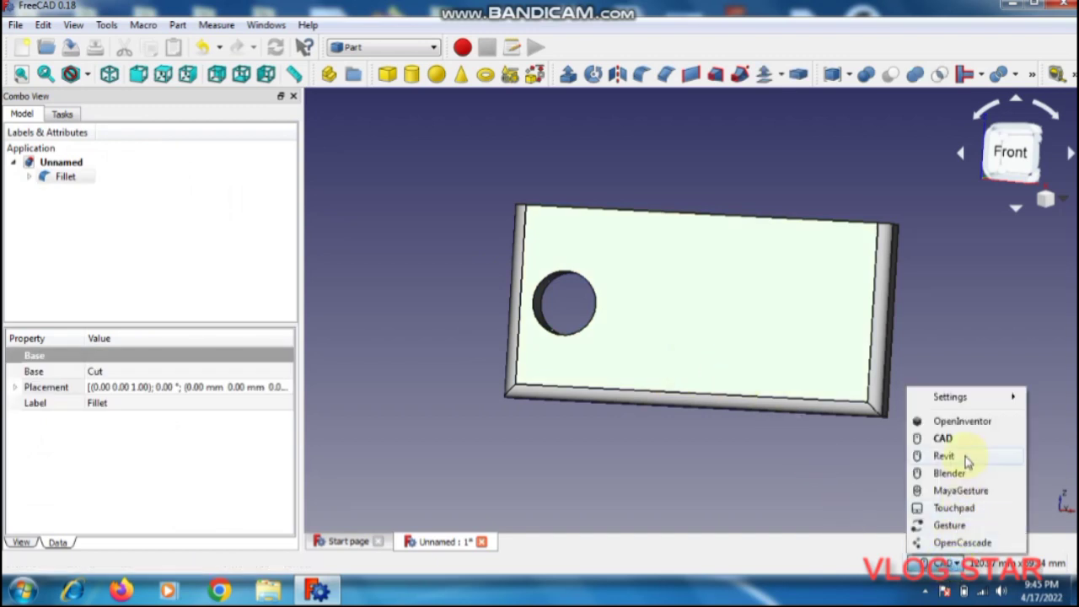
{"action": "left_click", "coordinate": [961, 426]}
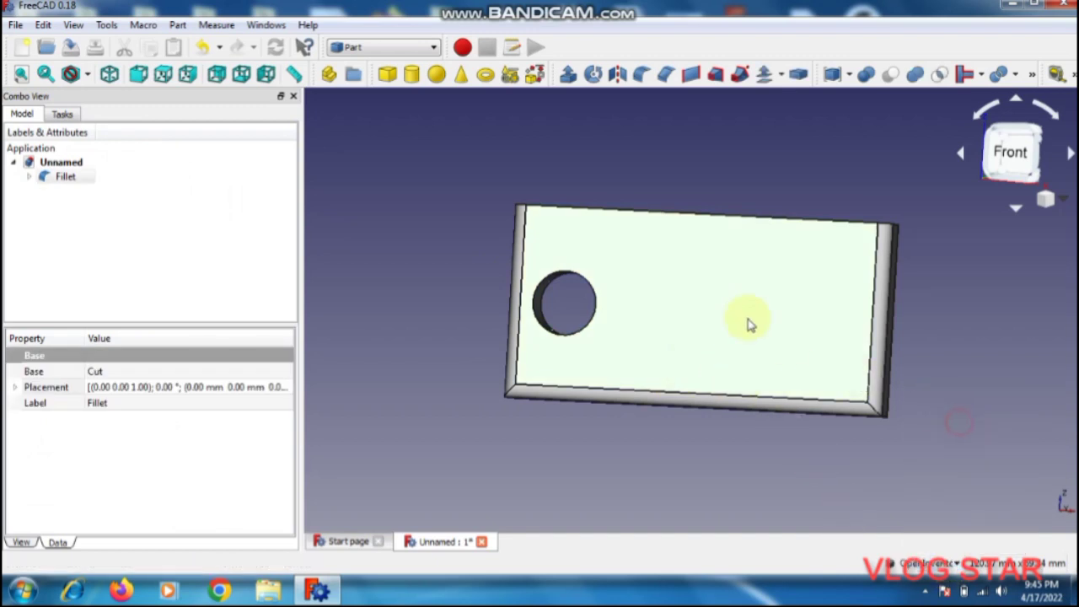
{"action": "mouse_move", "coordinate": [749, 321]}
{"action": "left_mouse_down"}
{"action": "mouse_move", "coordinate": [807, 282]}
{"action": "mouse_move", "coordinate": [819, 258]}
{"action": "mouse_move", "coordinate": [786, 192]}
{"action": "mouse_move", "coordinate": [634, 163]}
{"action": "mouse_move", "coordinate": [641, 243]}
{"action": "mouse_move", "coordinate": [691, 356]}
{"action": "mouse_move", "coordinate": [650, 441]}
{"action": "mouse_move", "coordinate": [739, 320]}
{"action": "mouse_move", "coordinate": [710, 385]}
{"action": "mouse_move", "coordinate": [788, 385]}
{"action": "mouse_move", "coordinate": [764, 385]}
{"action": "mouse_move", "coordinate": [751, 402]}
{"action": "left_mouse_up"}
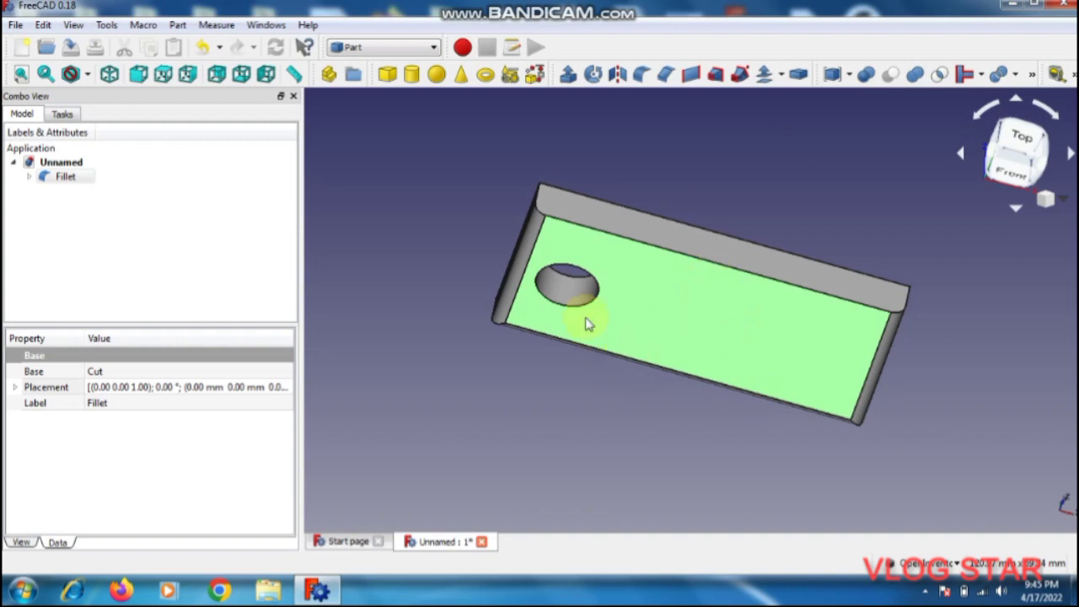
{"action": "left_click", "coordinate": [913, 564]}
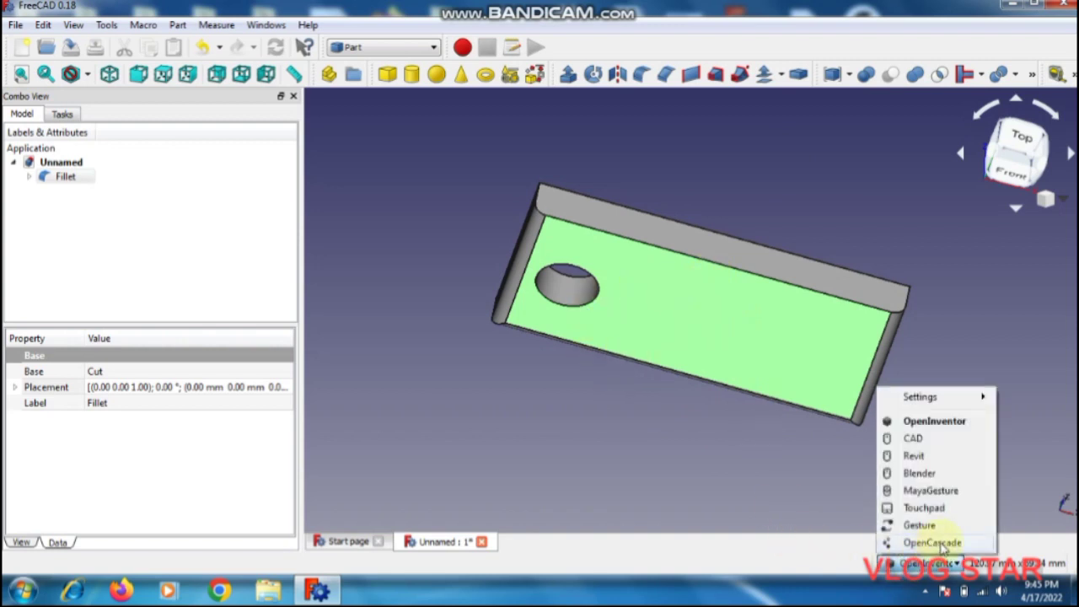
{"action": "left_click", "coordinate": [913, 438]}
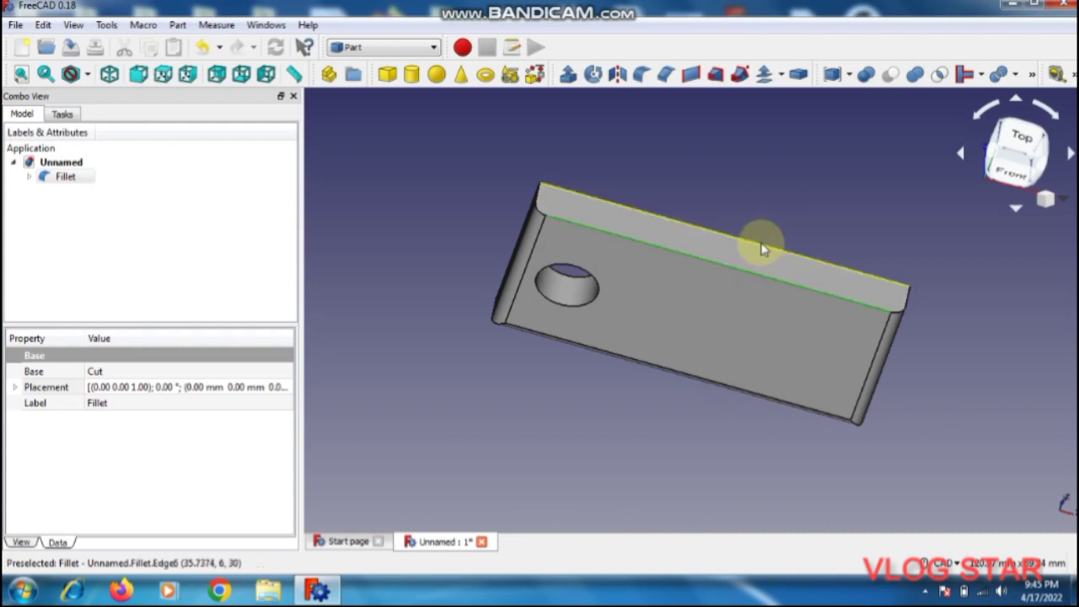
{"action": "left_click", "coordinate": [761, 246], "text": "ctrl"}
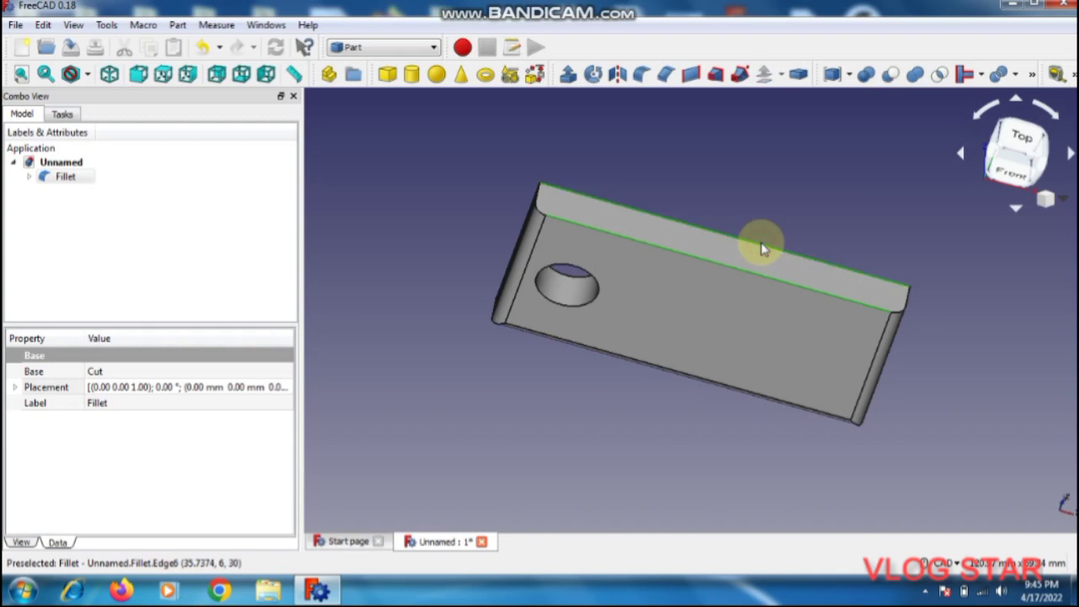
Step: Add a 2 mm fillet on the top long edges Edge6 and Edge7
{"action": "left_click", "coordinate": [641, 74]}
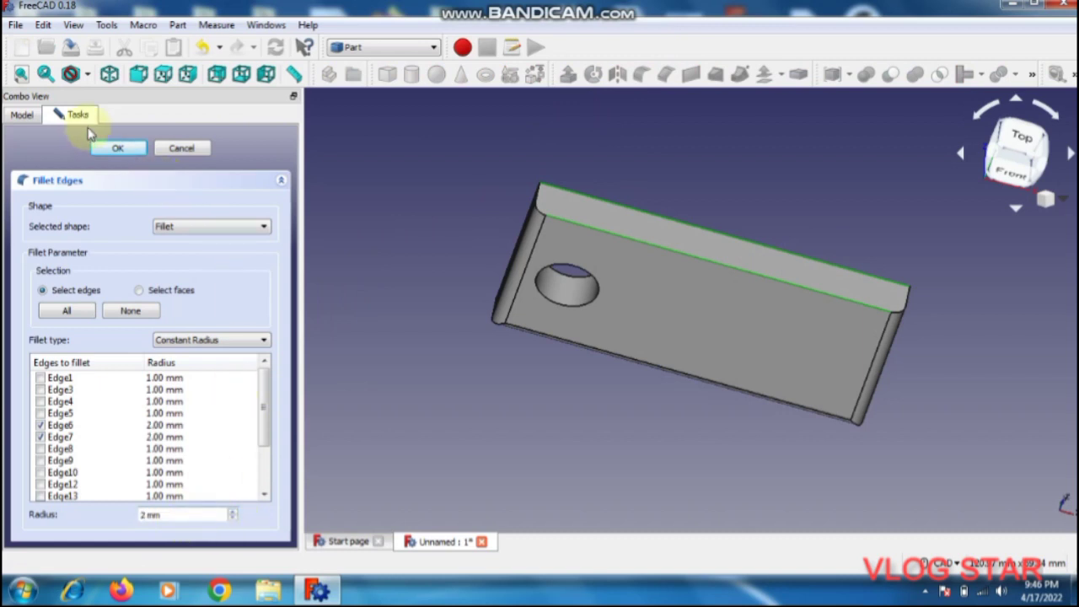
{"action": "left_click", "coordinate": [109, 149]}
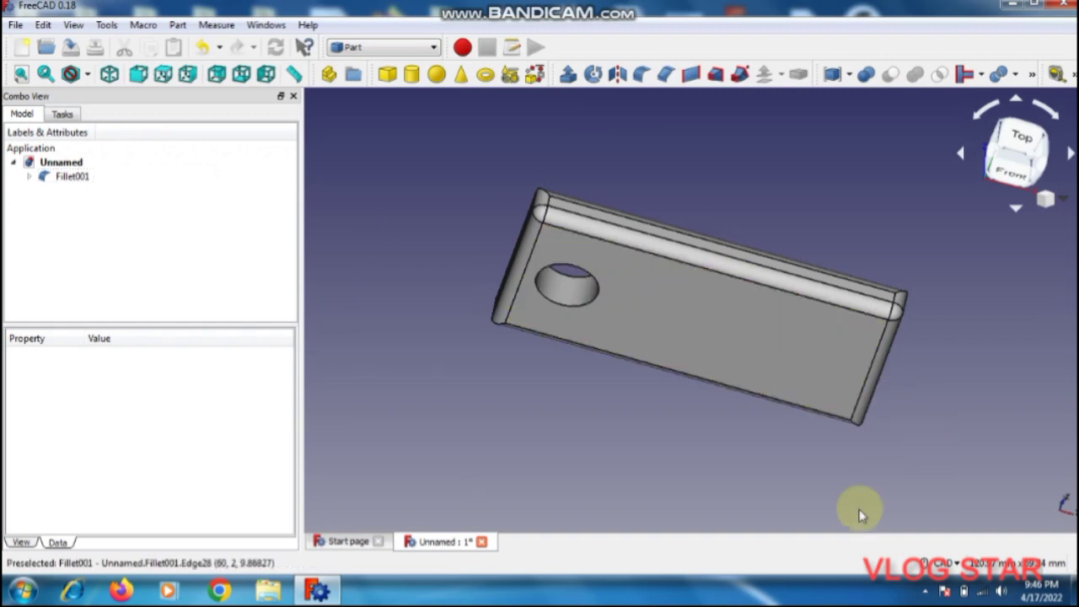
{"action": "left_click", "coordinate": [935, 556]}
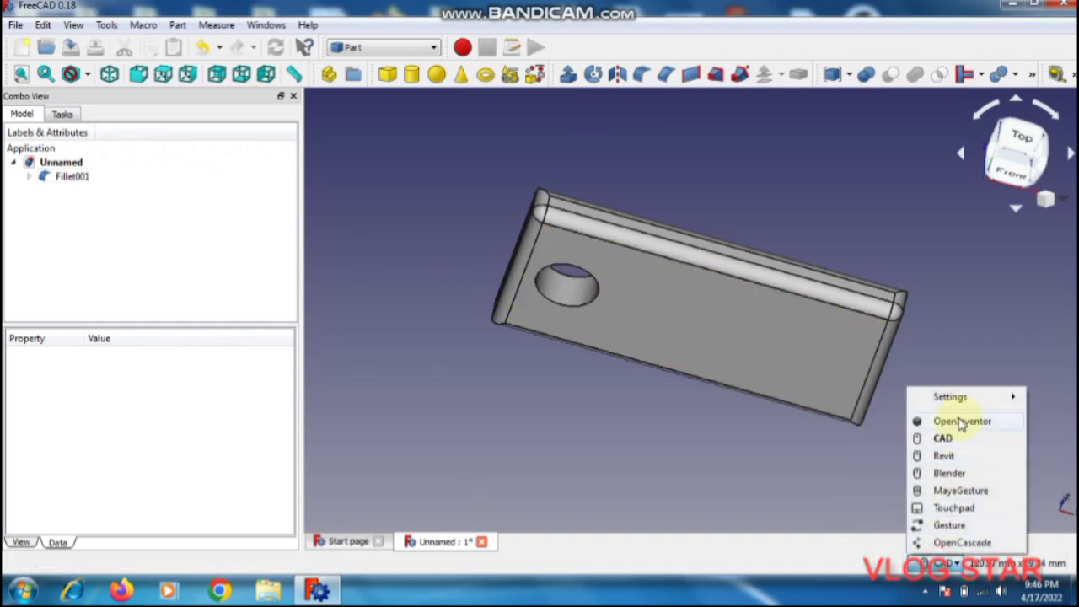
{"action": "left_click", "coordinate": [938, 413]}
Step: Turn the plate to its underside and, in CAD navigation, pick an underside long edge
{"action": "mouse_move", "coordinate": [816, 366]}
{"action": "left_mouse_down"}
{"action": "mouse_move", "coordinate": [809, 301]}
{"action": "mouse_move", "coordinate": [837, 250]}
{"action": "left_mouse_up"}
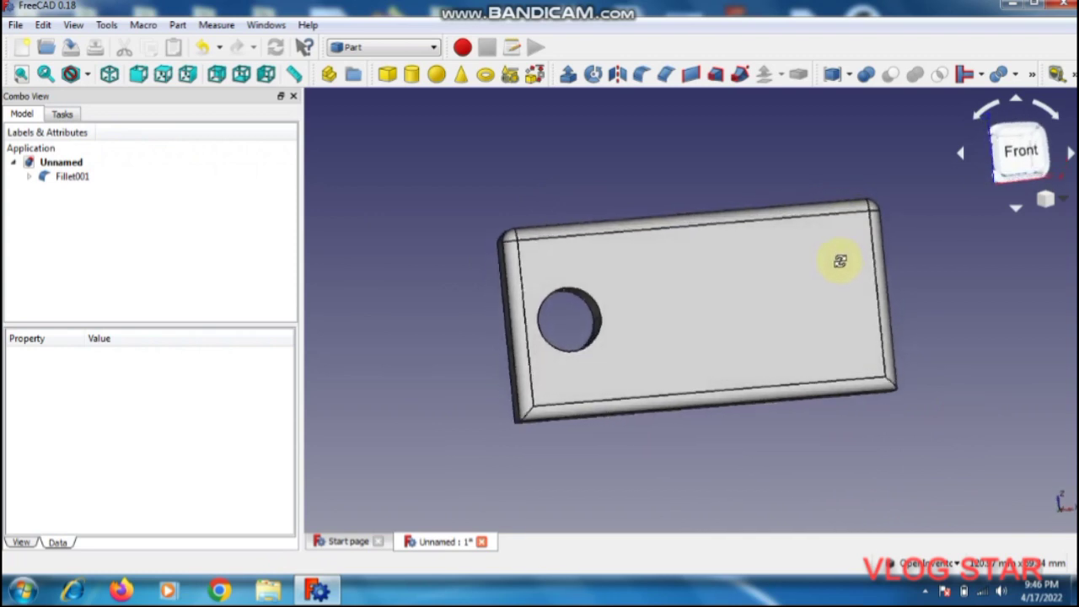
{"action": "mouse_move", "coordinate": [837, 250]}
{"action": "left_mouse_down"}
{"action": "mouse_move", "coordinate": [821, 301]}
{"action": "mouse_move", "coordinate": [880, 152]}
{"action": "mouse_move", "coordinate": [983, 193]}
{"action": "mouse_move", "coordinate": [1036, 258]}
{"action": "mouse_move", "coordinate": [1043, 345]}
{"action": "mouse_move", "coordinate": [798, 224]}
{"action": "mouse_move", "coordinate": [725, 287]}
{"action": "left_mouse_up"}
{"action": "mouse_move", "coordinate": [888, 293]}
{"action": "left_mouse_down"}
{"action": "mouse_move", "coordinate": [749, 228]}
{"action": "mouse_move", "coordinate": [590, 220]}
{"action": "mouse_move", "coordinate": [573, 205]}
{"action": "left_mouse_up"}
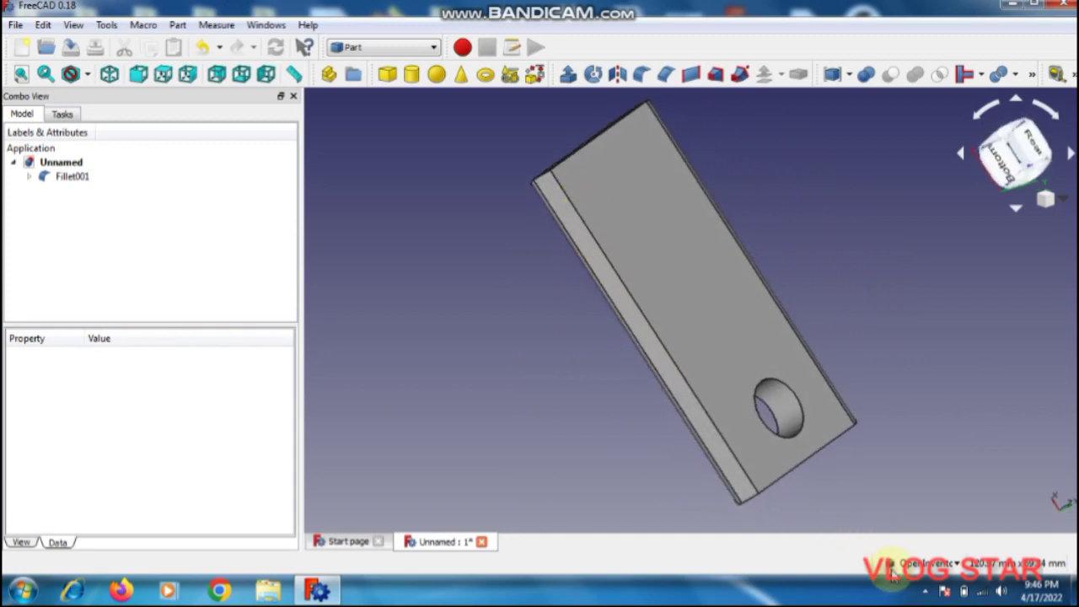
{"action": "left_click", "coordinate": [923, 562]}
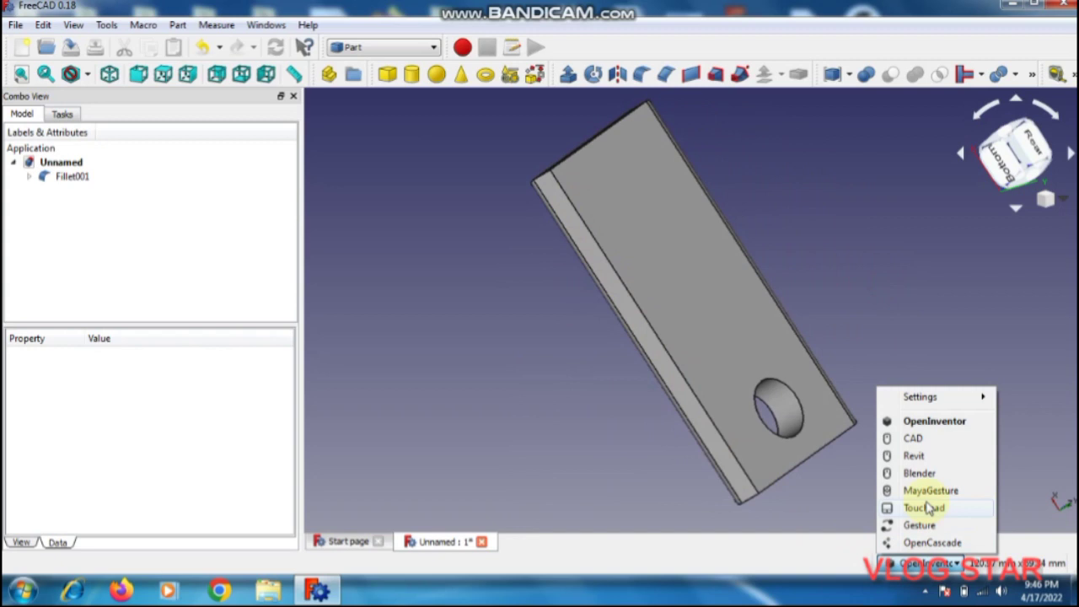
{"action": "left_click", "coordinate": [921, 439]}
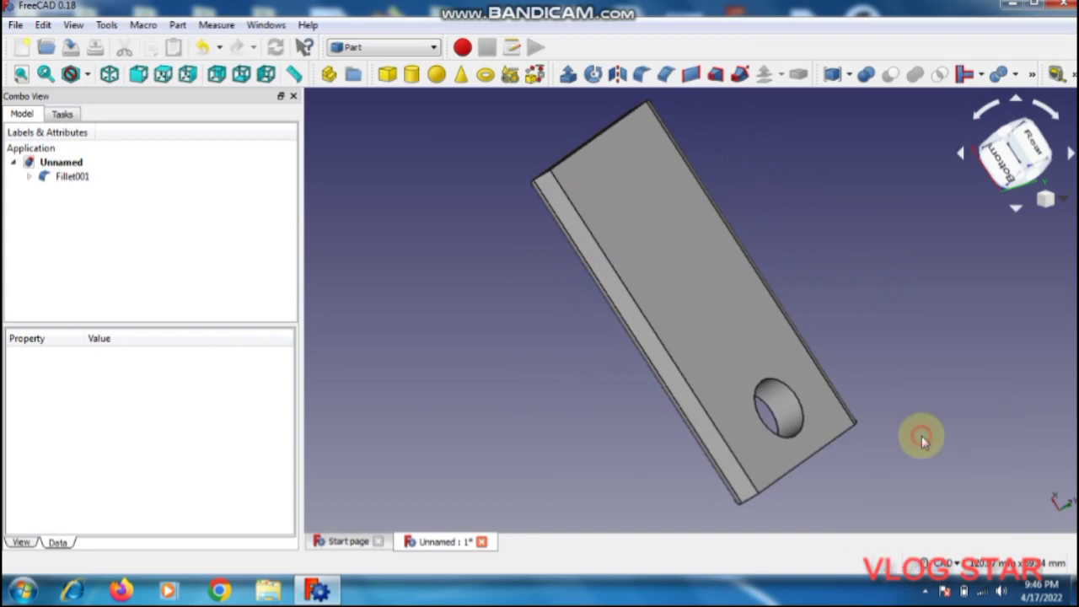
{"action": "left_click", "coordinate": [624, 287]}
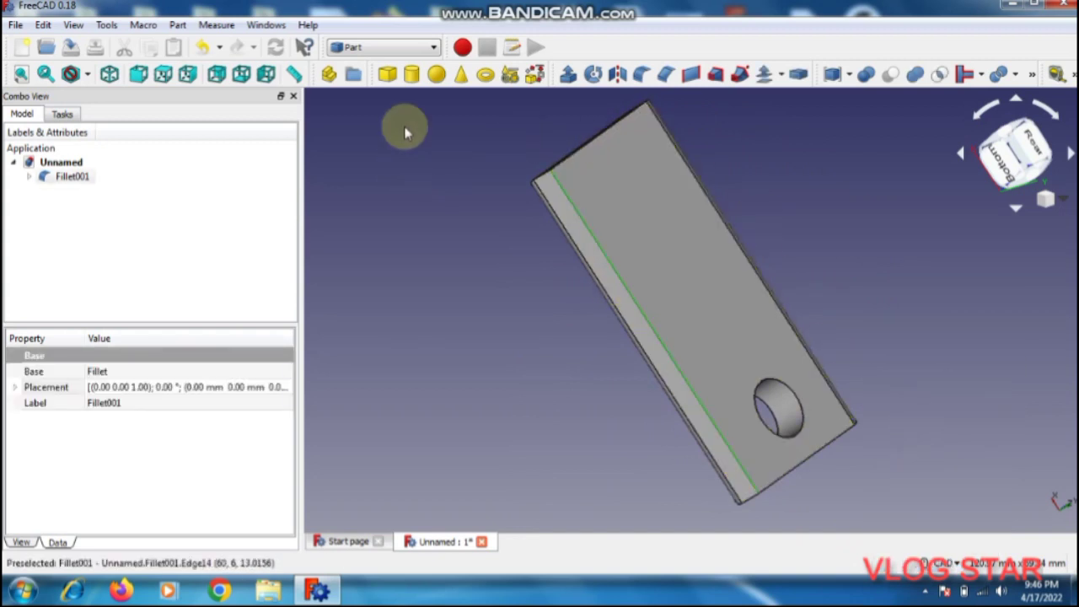
Step: Fillet the underside long edge Edge12, creating Fillet002
{"action": "left_click", "coordinate": [641, 76]}
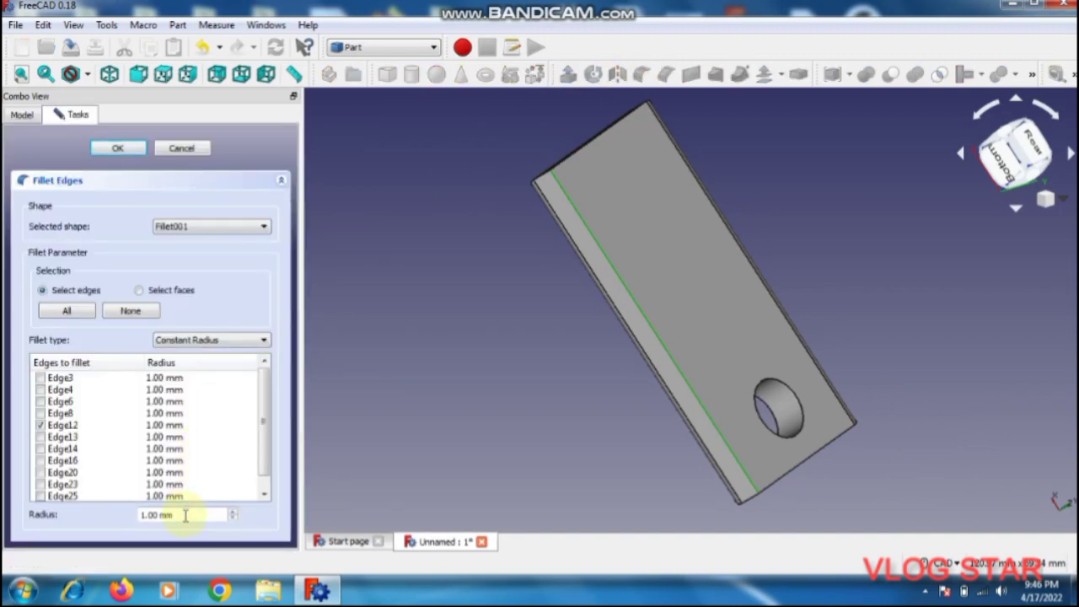
{"action": "left_click_drag", "start_coordinate": [167, 518], "coordinate": [134, 517]}
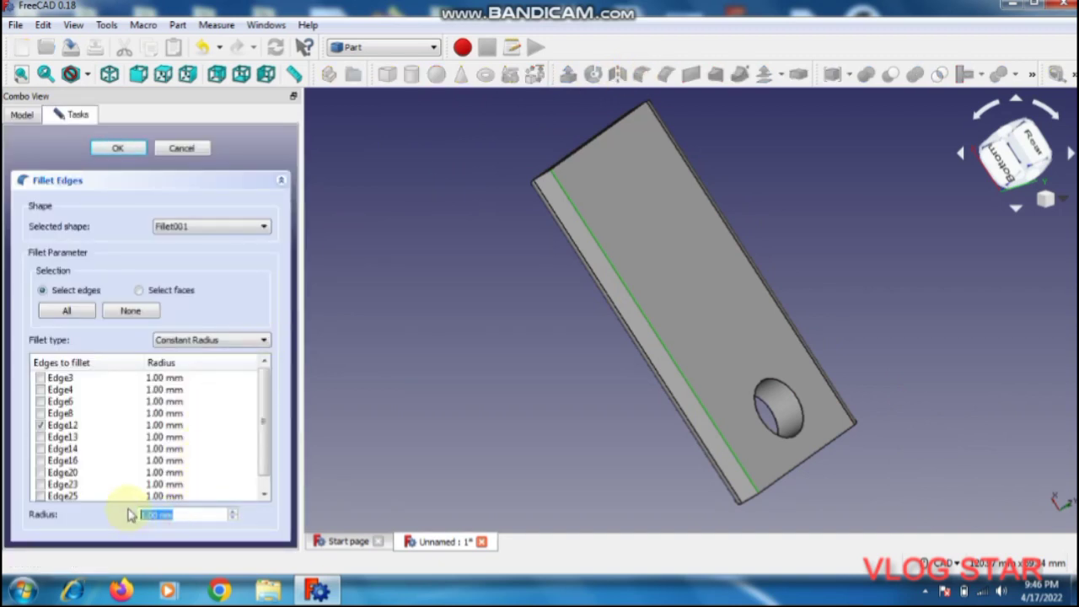
{"action": "type", "text": "2"}
{"action": "left_click", "coordinate": [122, 148]}
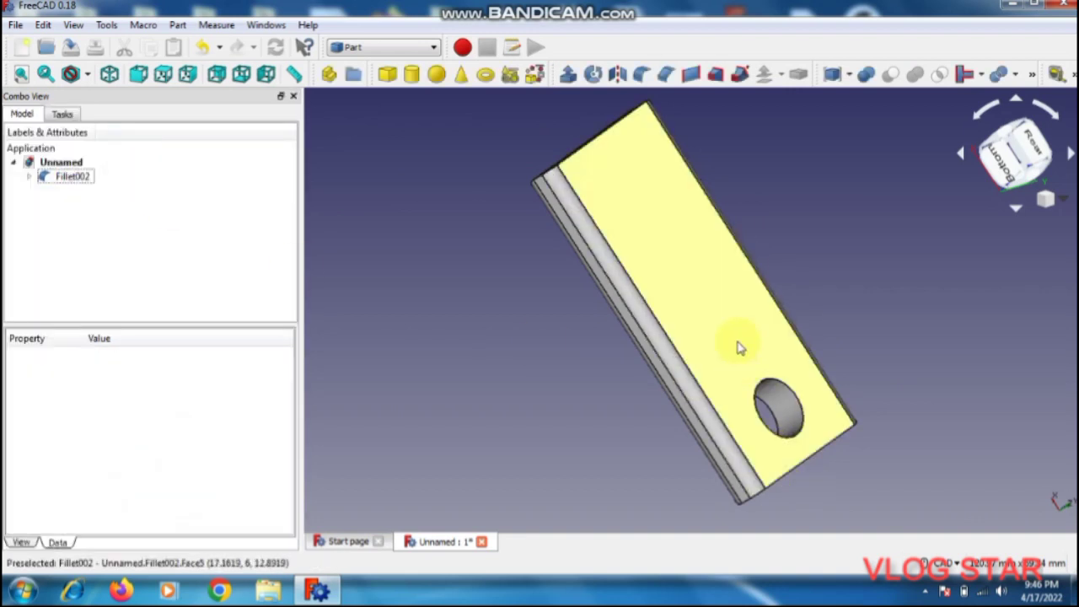
{"action": "left_click", "coordinate": [697, 258]}
Step: Switch to OpenInventor navigation and orbit the plate to face front with its hole
{"action": "left_click", "coordinate": [944, 562]}
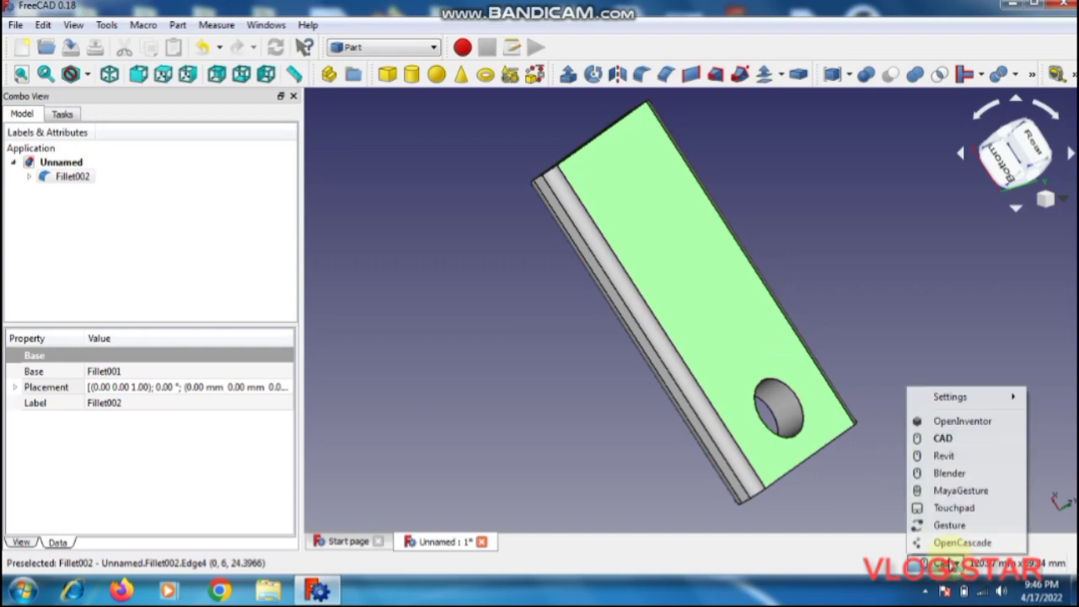
{"action": "left_click", "coordinate": [962, 421]}
{"action": "mouse_move", "coordinate": [734, 366]}
{"action": "left_mouse_down"}
{"action": "mouse_move", "coordinate": [682, 414]}
{"action": "mouse_move", "coordinate": [687, 514]}
{"action": "left_mouse_up"}
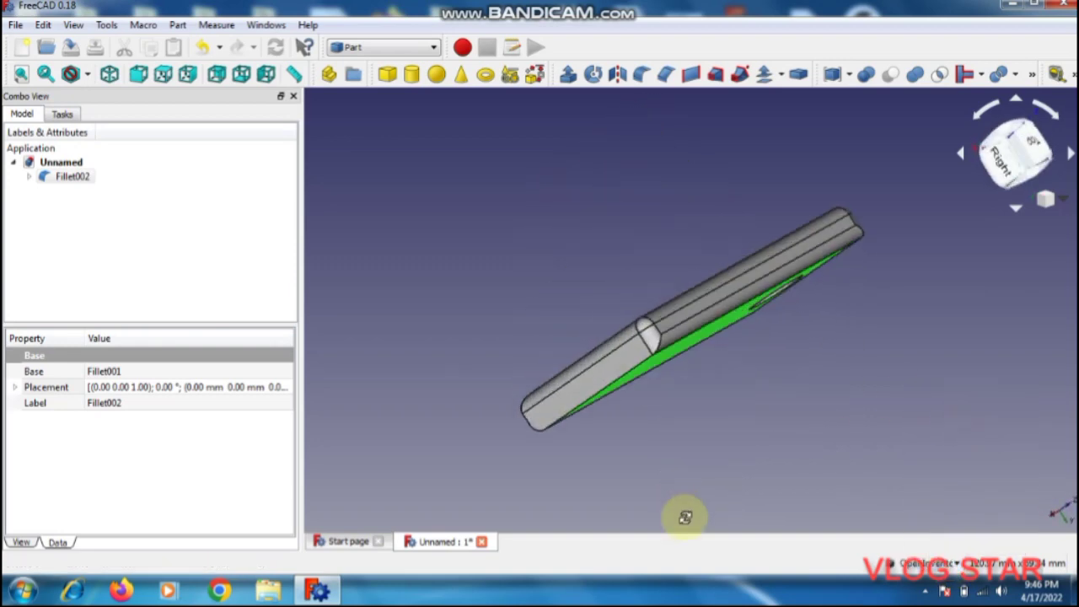
{"action": "mouse_move", "coordinate": [678, 319]}
{"action": "left_mouse_down"}
{"action": "mouse_move", "coordinate": [711, 433]}
{"action": "mouse_move", "coordinate": [867, 387]}
{"action": "mouse_move", "coordinate": [848, 345]}
{"action": "mouse_move", "coordinate": [835, 357]}
{"action": "mouse_move", "coordinate": [850, 390]}
{"action": "left_mouse_up"}
{"action": "mouse_move", "coordinate": [698, 246]}
{"action": "left_mouse_down"}
{"action": "mouse_move", "coordinate": [655, 282]}
{"action": "mouse_move", "coordinate": [699, 291]}
{"action": "mouse_move", "coordinate": [702, 237]}
{"action": "left_mouse_up"}
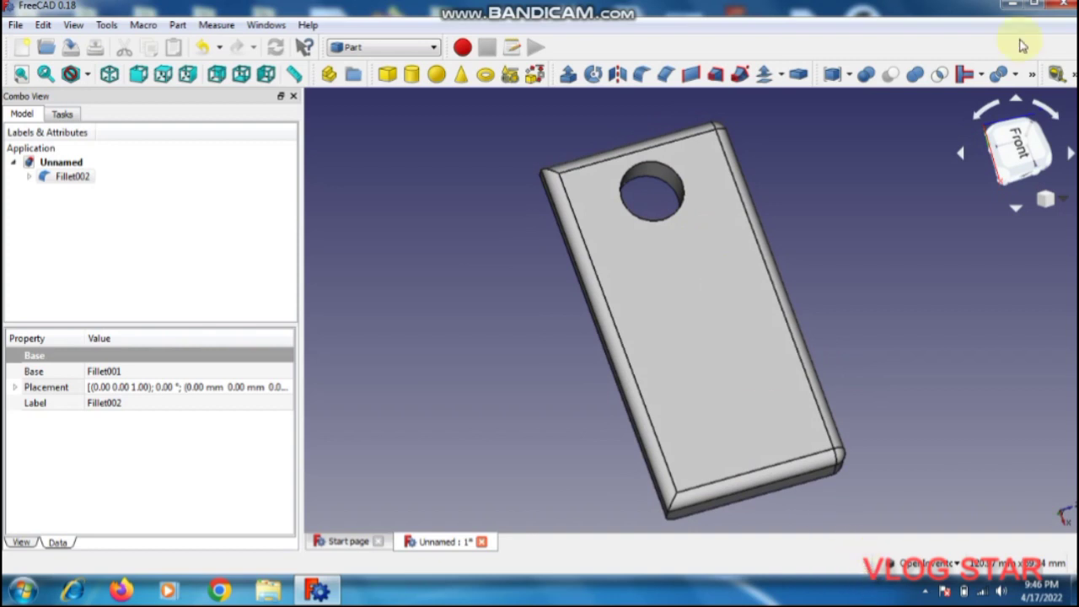
Step: Select the Fillet002 body in the model tree, with Fillet001 nested beneath it
{"action": "left_click", "coordinate": [74, 177]}
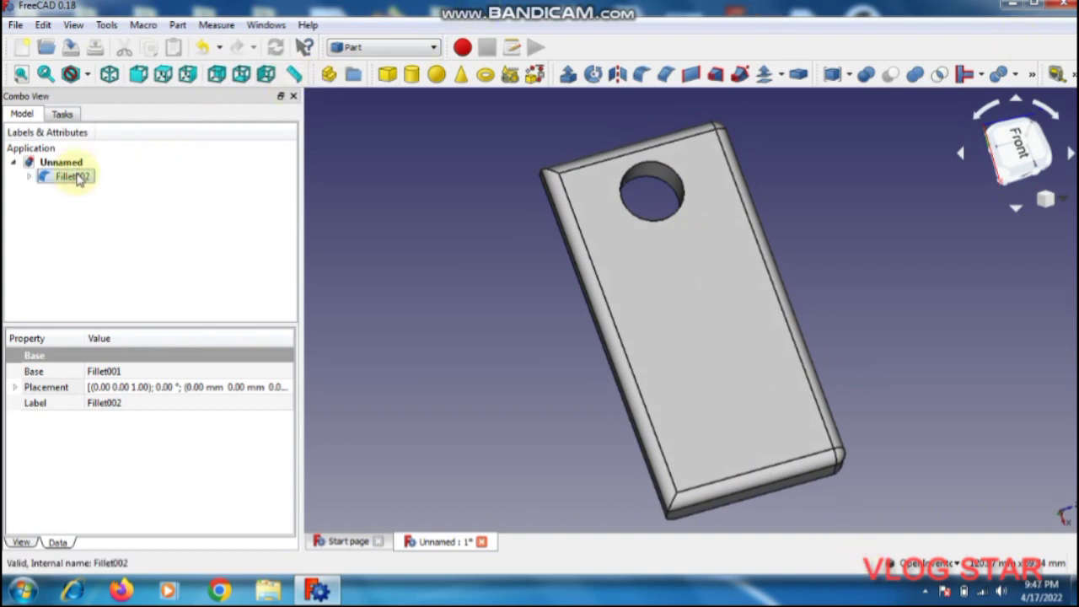
{"action": "left_click", "coordinate": [27, 180]}
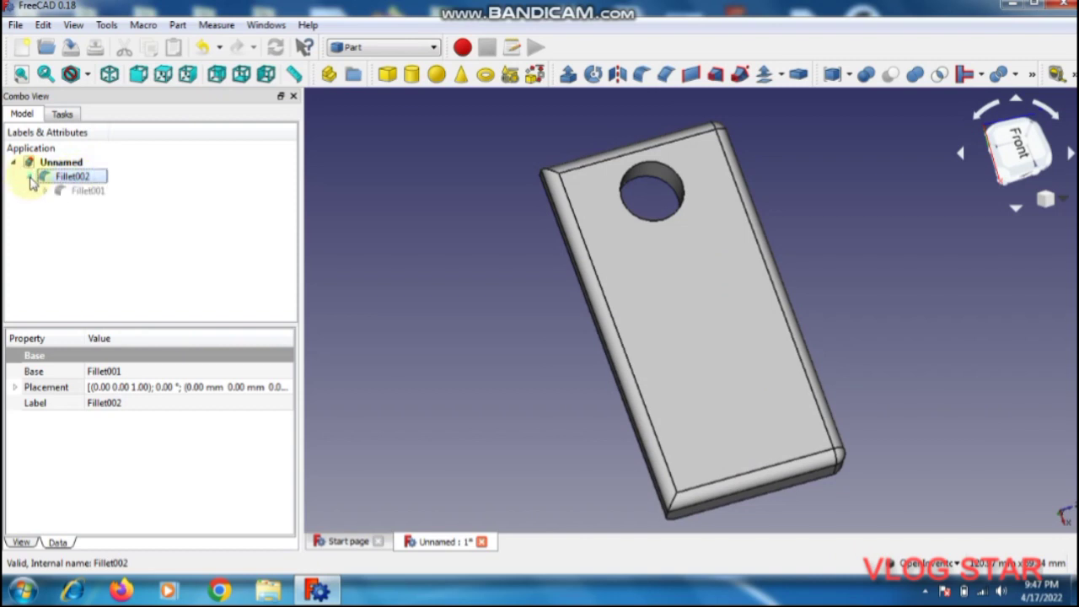
{"action": "left_click", "coordinate": [29, 179]}
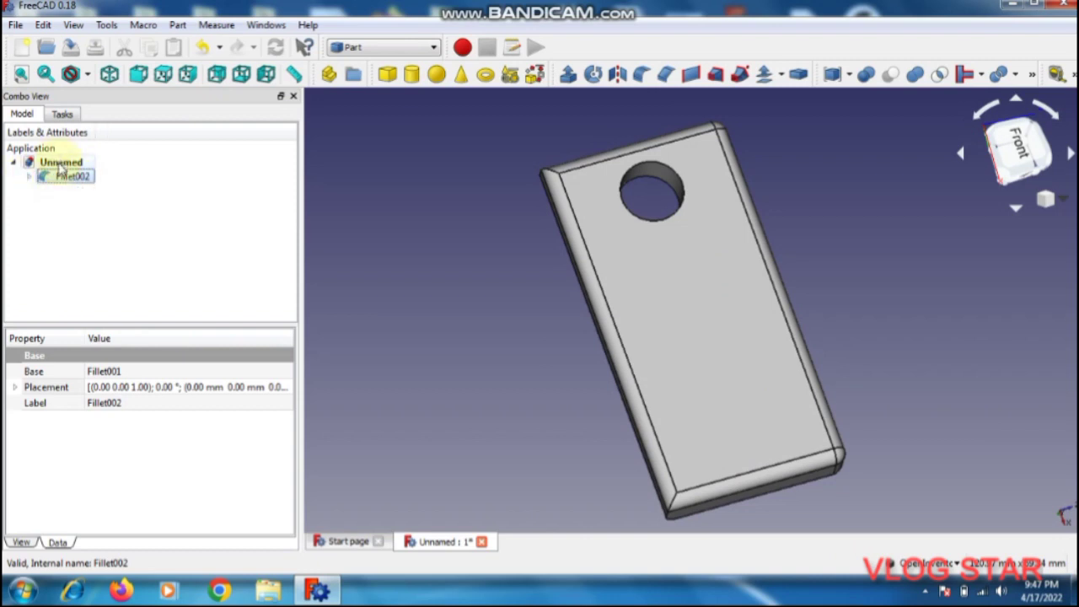
{"action": "left_click", "coordinate": [59, 166]}
{"action": "left_click", "coordinate": [29, 178]}
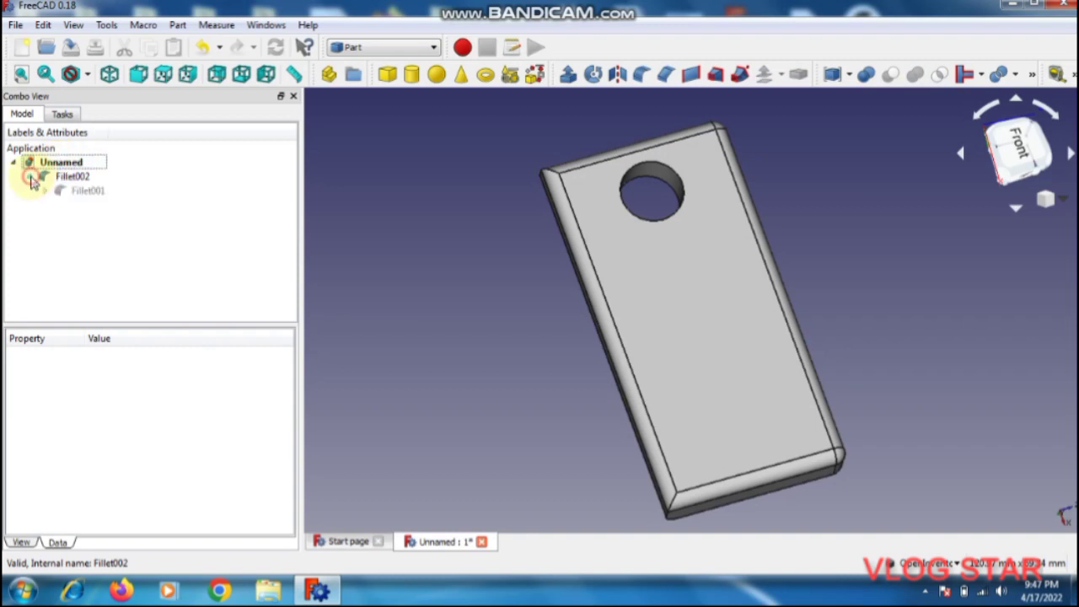
{"action": "left_click", "coordinate": [62, 181]}
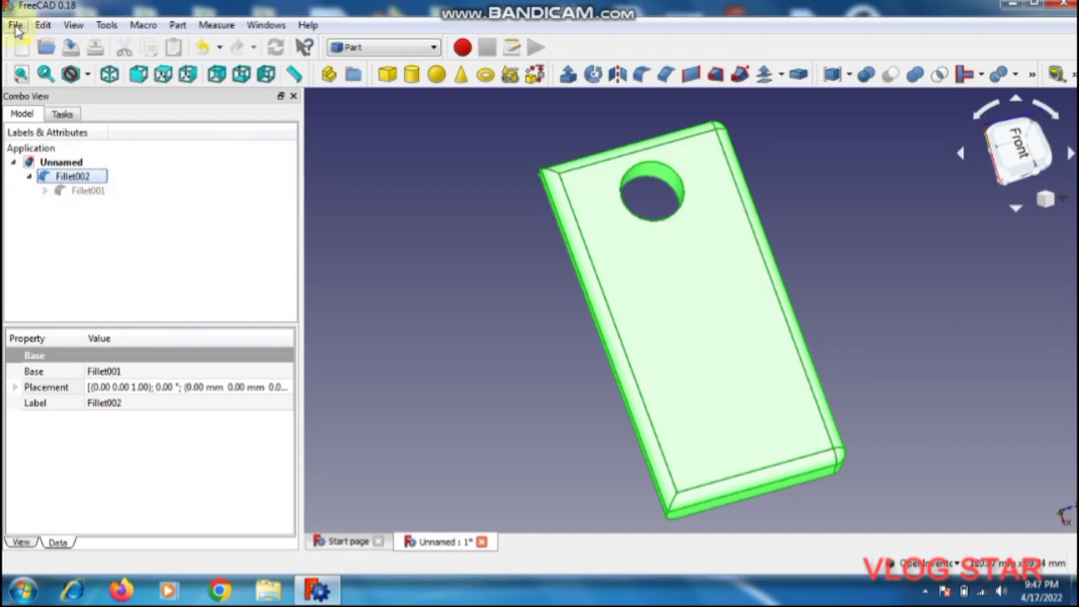
Step: Export the filleted holed plate to the Desktop as the STL mesh 'Keychain3'
{"action": "left_click", "coordinate": [16, 28]}
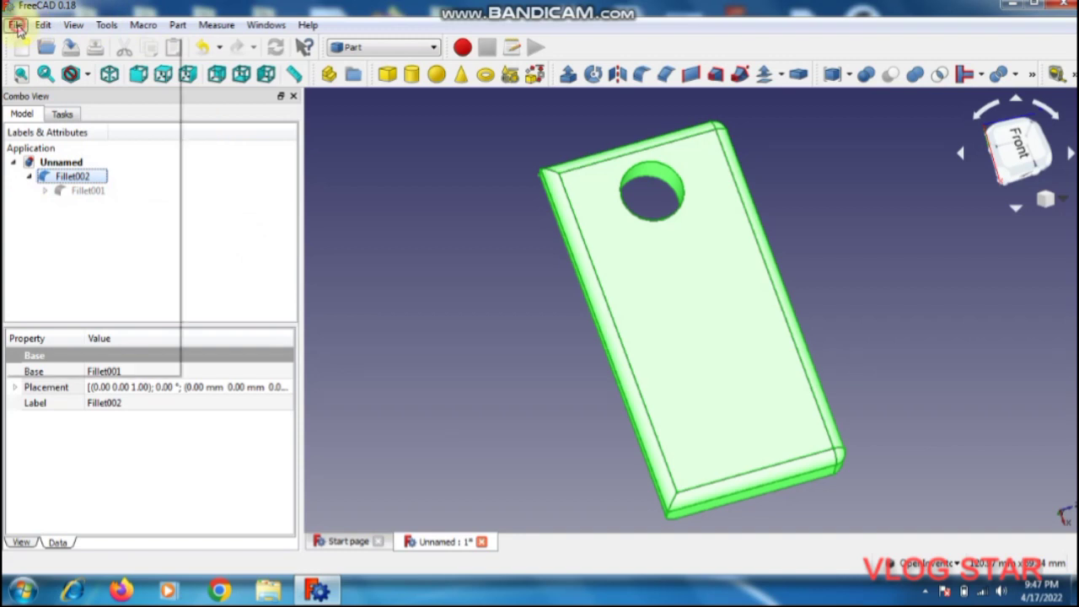
{"action": "left_click", "coordinate": [54, 223]}
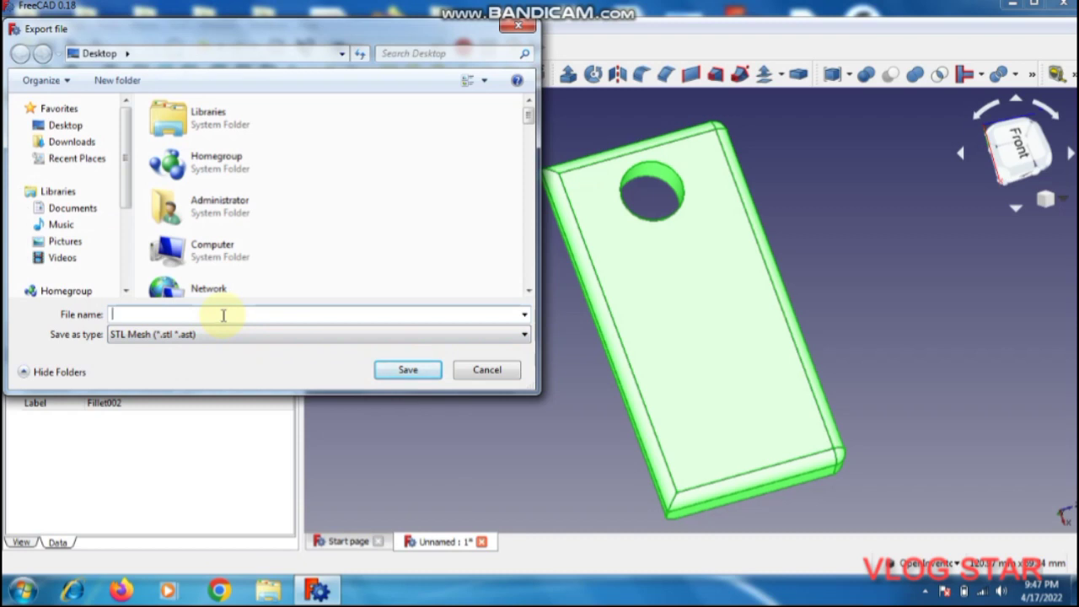
{"action": "type", "text": "KE"}
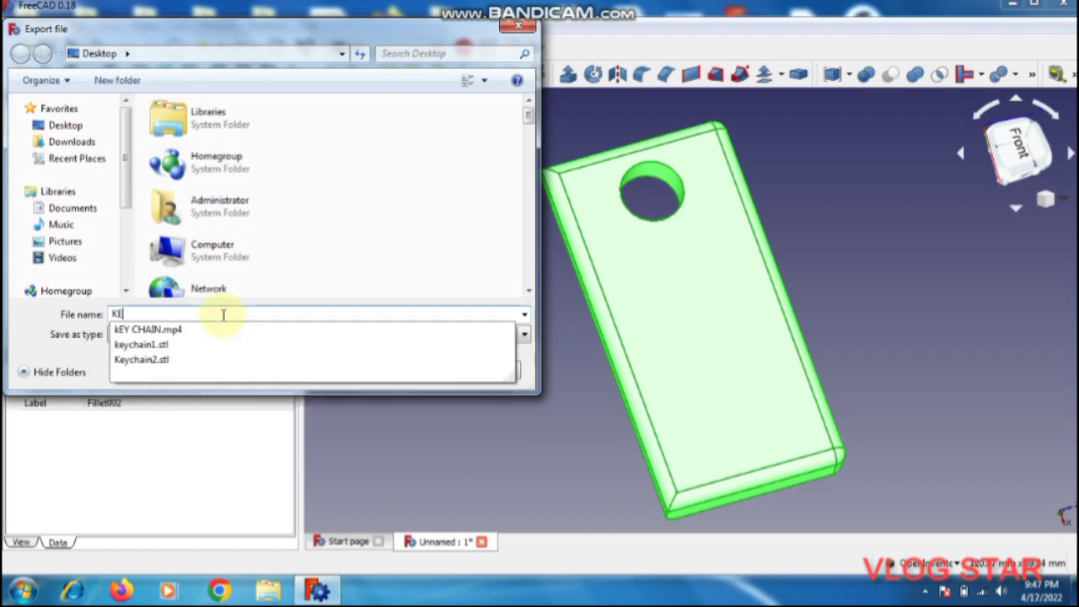
{"action": "type", "text": "y"}
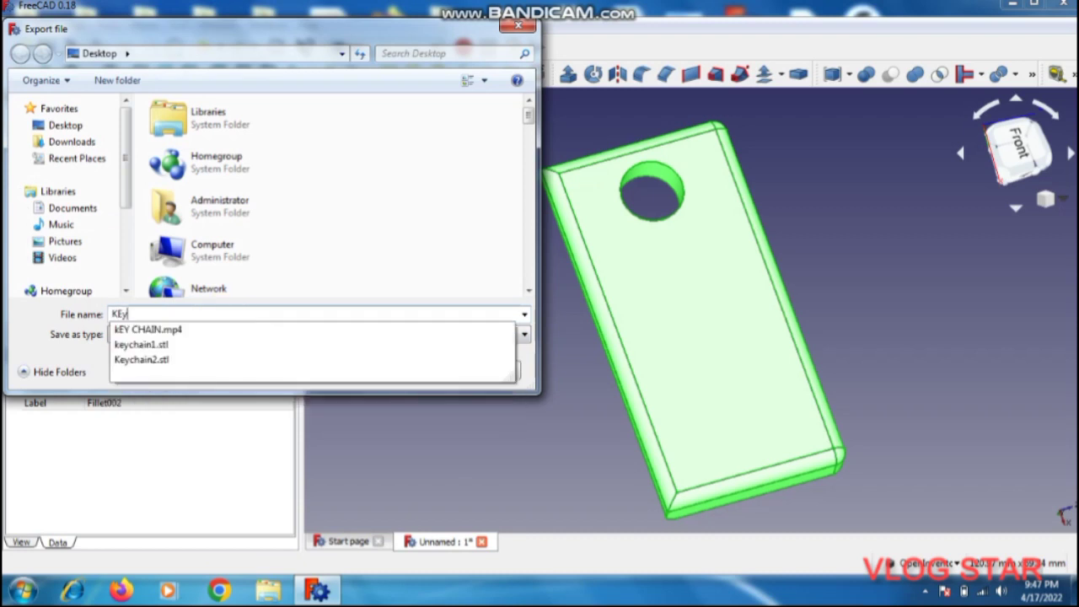
{"action": "key", "text": "BackSpace"}
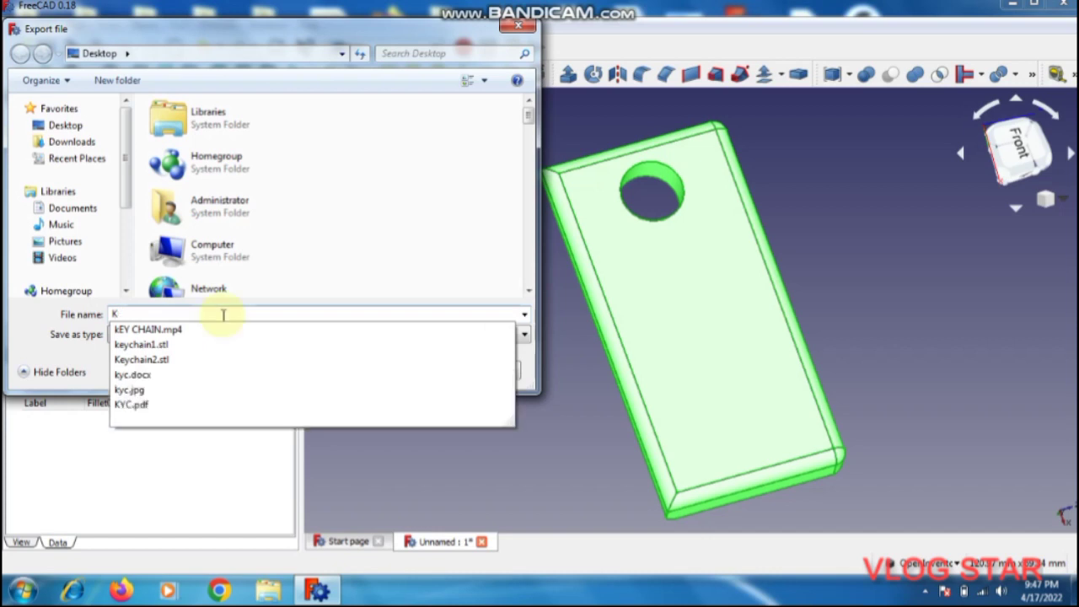
{"action": "type", "text": "eychai"}
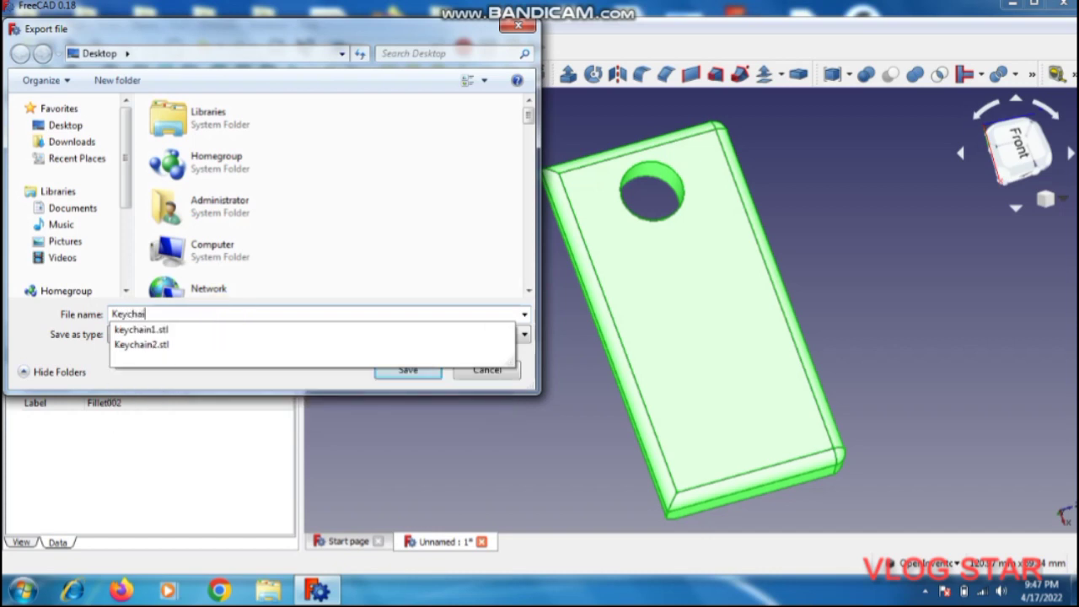
{"action": "type", "text": "n3"}
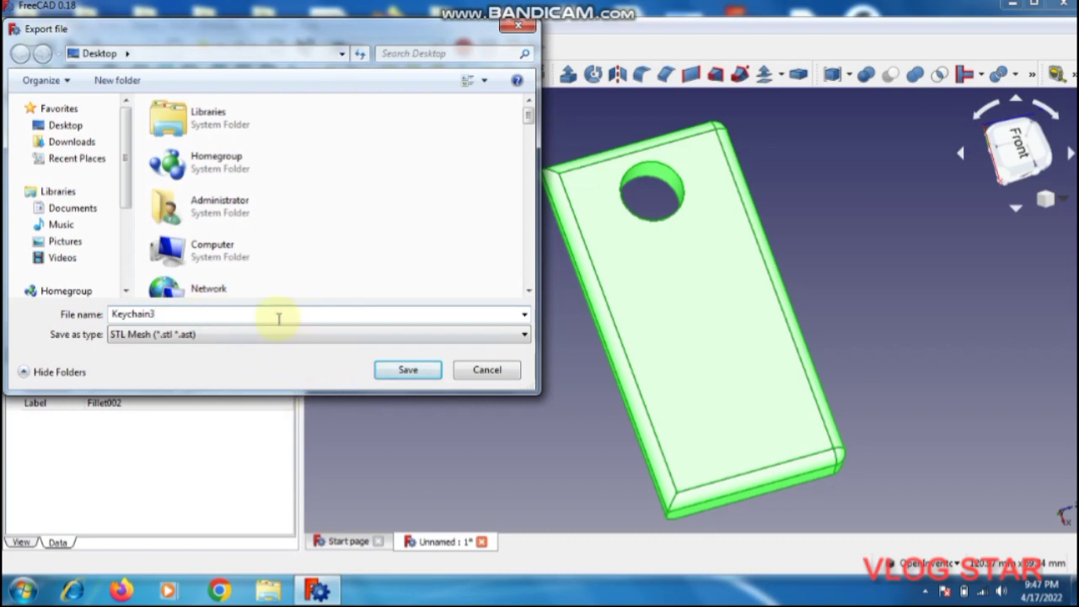
{"action": "left_click", "coordinate": [408, 371]}
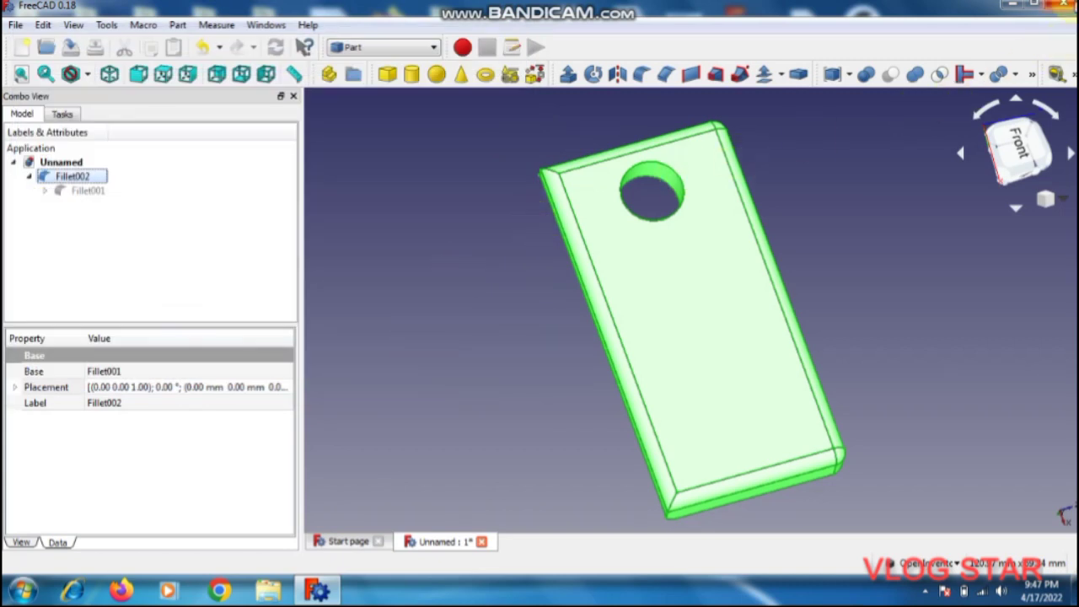
Step: Close FreeCAD without saving, revealing the keychain STL files on the desktop
{"action": "left_click", "coordinate": [1071, 6]}
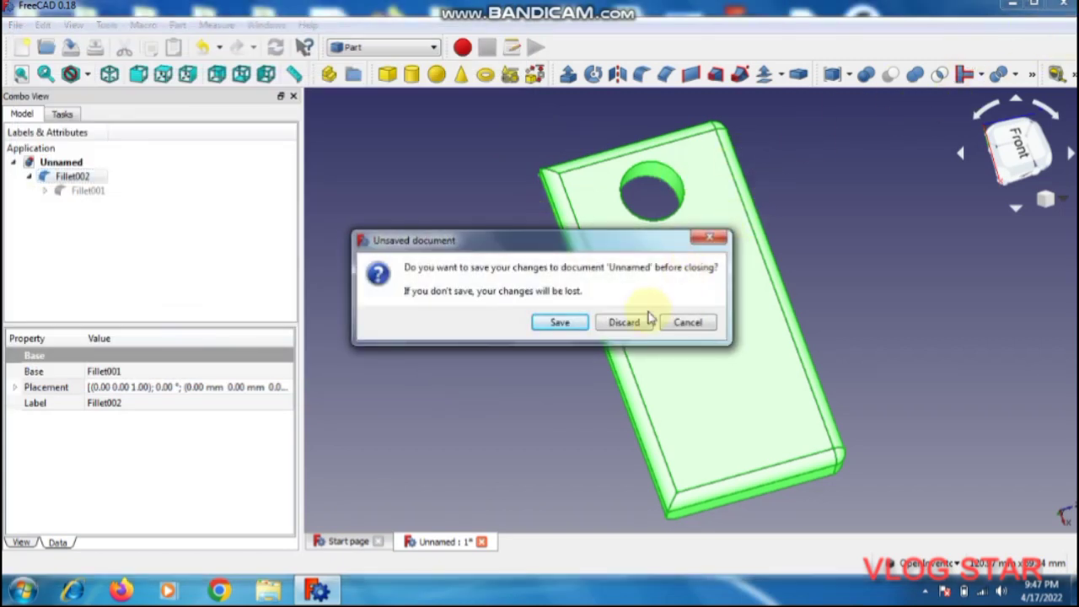
{"action": "left_click", "coordinate": [624, 323]}
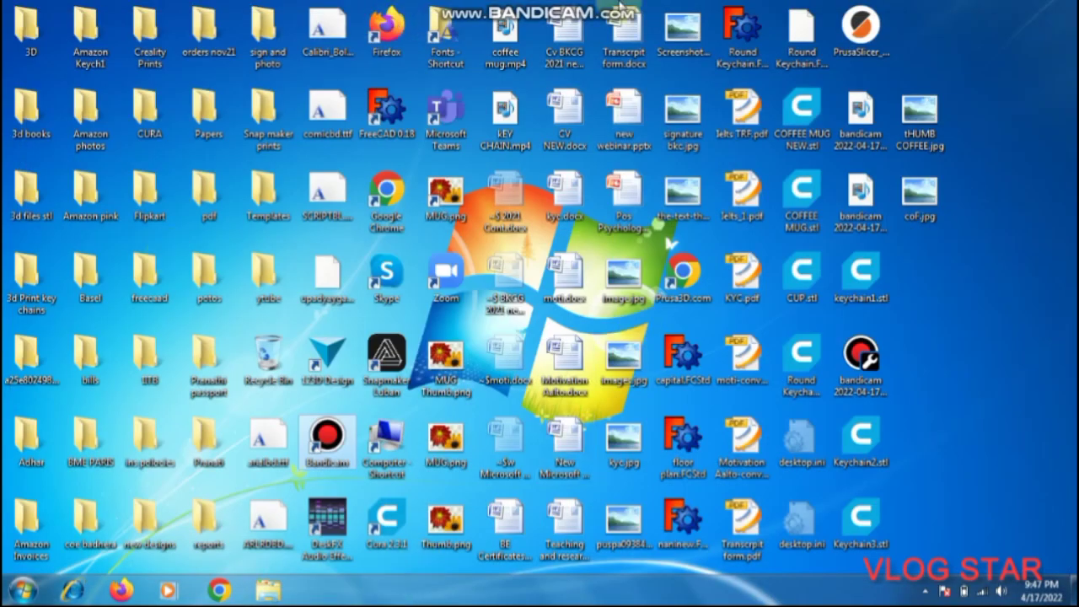
{"action": "left_click_drag", "start_coordinate": [896, 352], "coordinate": [952, 272]}
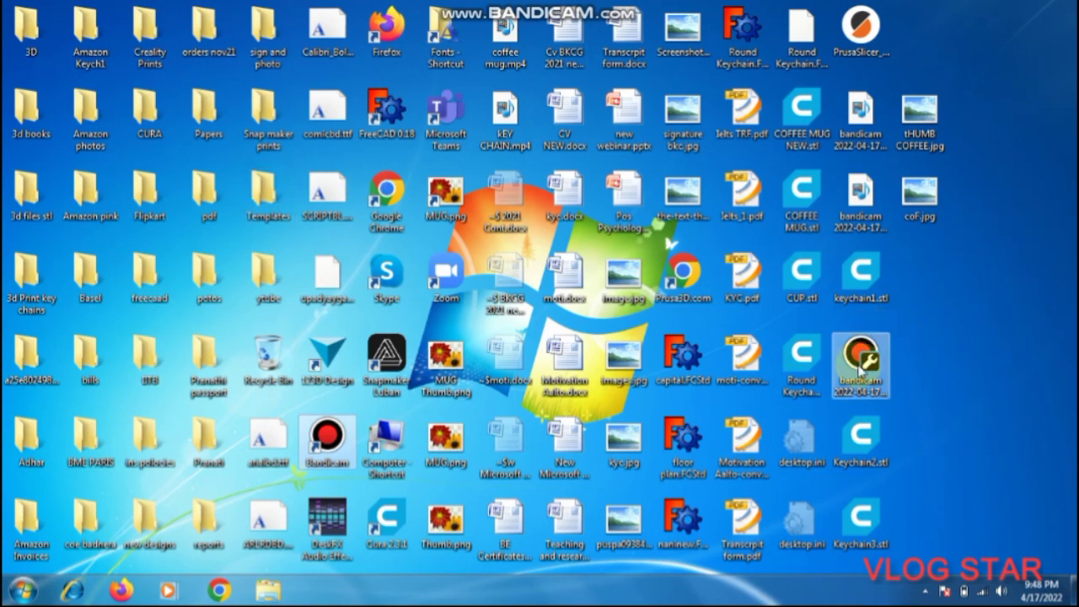
Step: Select keychain1.stl on the desktop and minimize Bandicam so Cura shows the model
{"action": "left_click", "coordinate": [861, 276]}
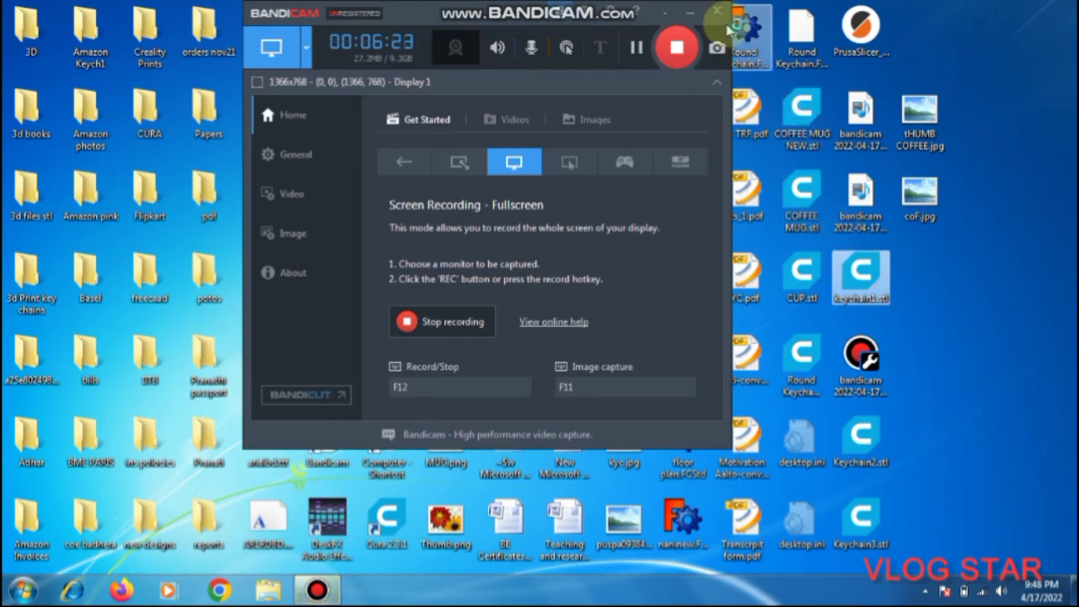
{"action": "left_click", "coordinate": [669, 15]}
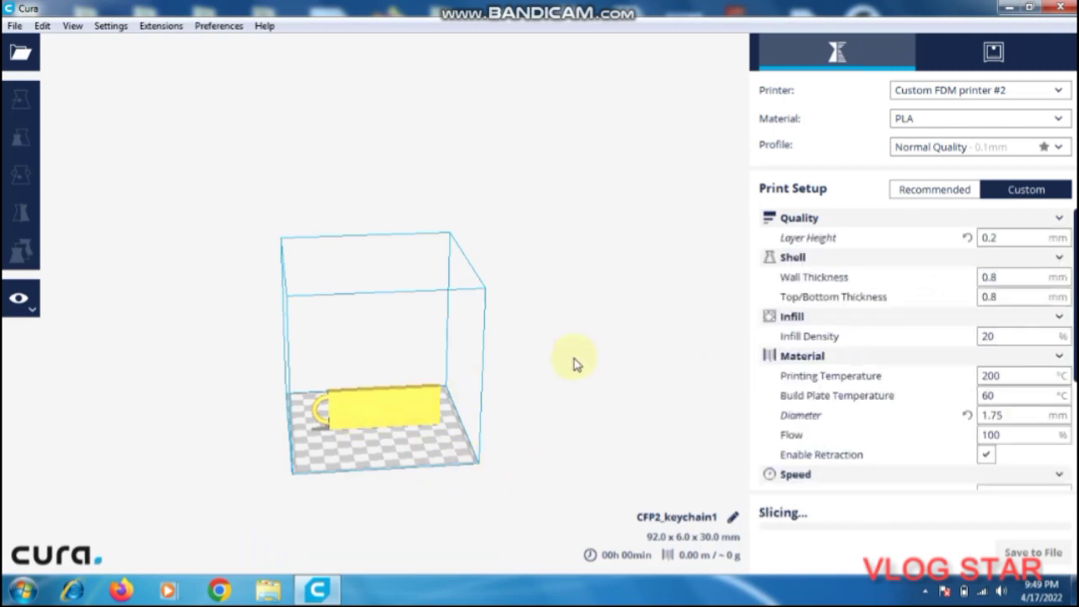
Step: Rotate keychain1 90° with the Rotate tool so it lies flat at 92.0 x 30.0 x 6.0 mm
{"action": "scroll", "coordinate": [520, 379], "scroll_direction": "up", "scroll_amount": 2}
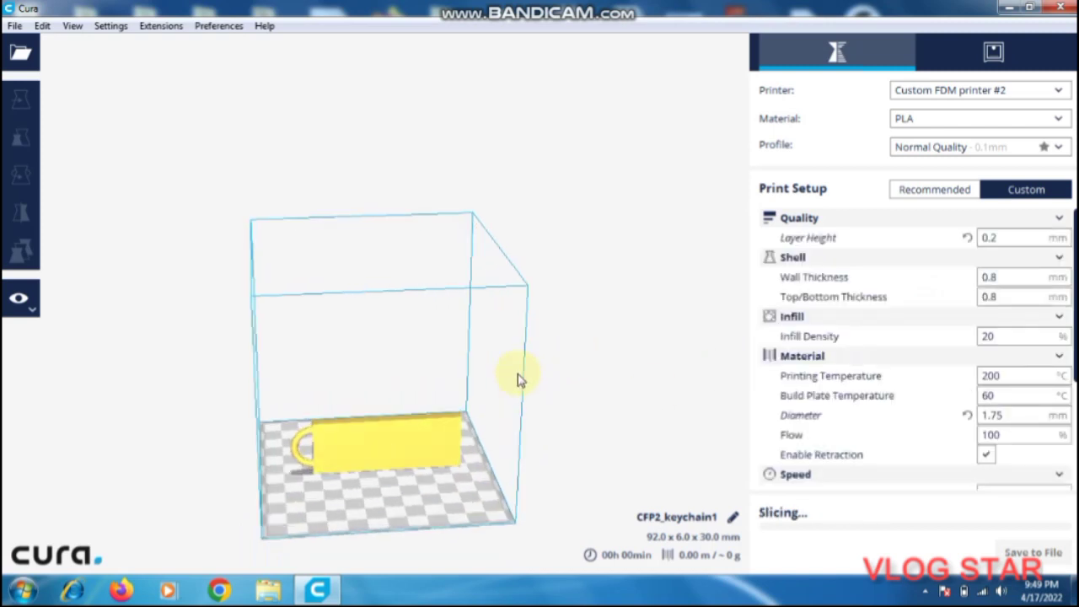
{"action": "left_click", "coordinate": [426, 461]}
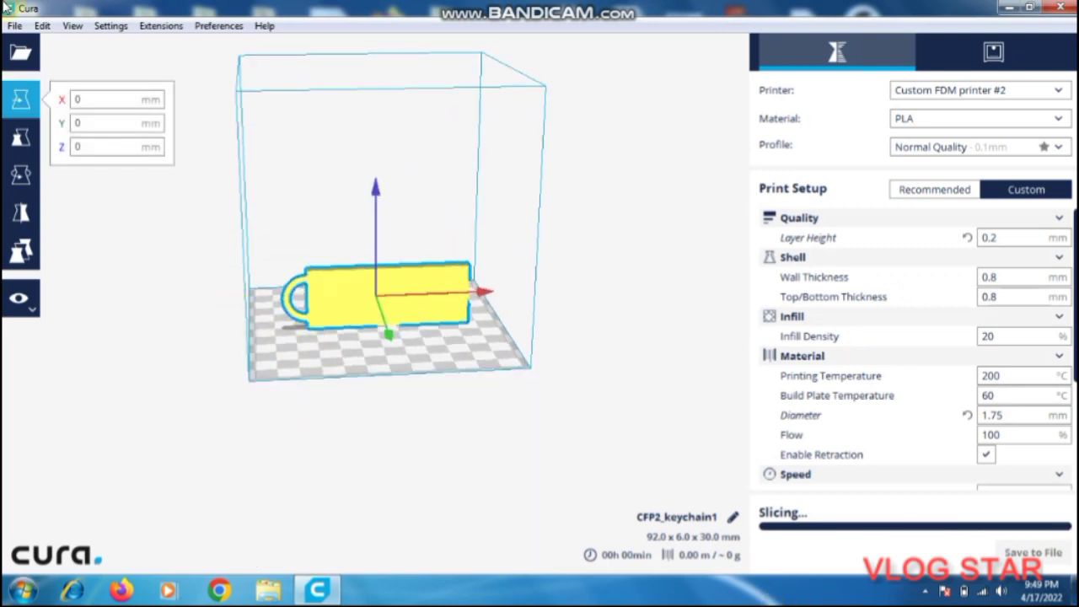
{"action": "left_click", "coordinate": [21, 174]}
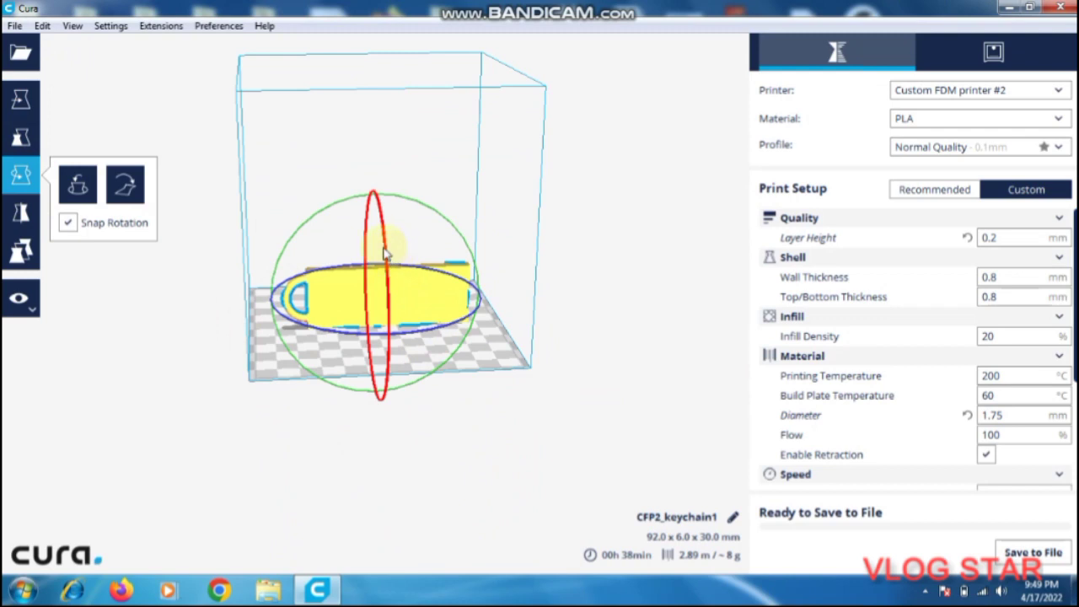
{"action": "left_click_drag", "start_coordinate": [387, 255], "coordinate": [385, 403]}
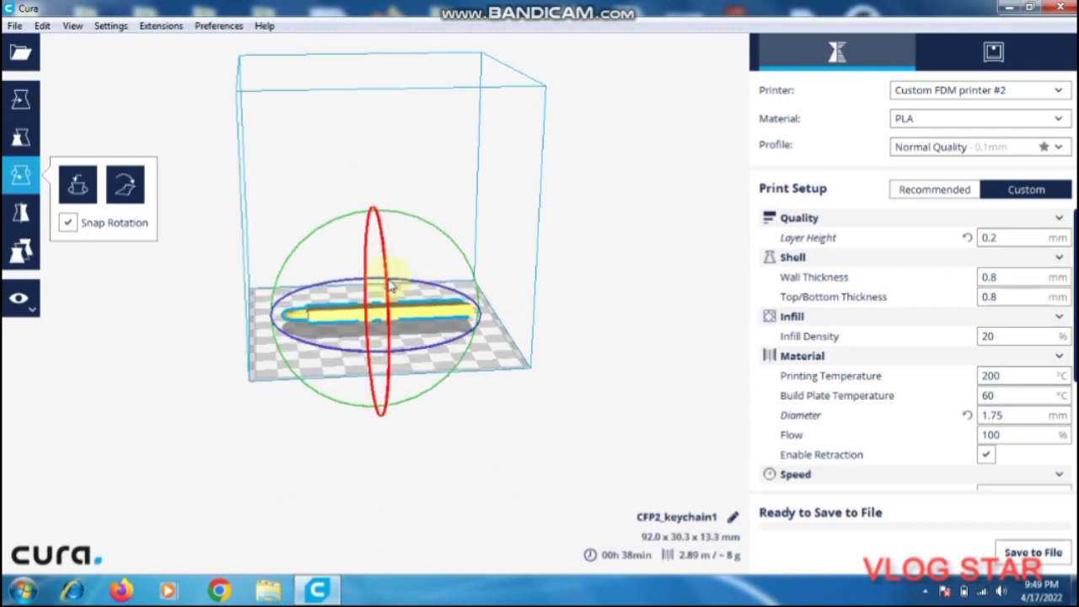
{"action": "mouse_move", "coordinate": [388, 285]}
{"action": "left_mouse_down"}
{"action": "mouse_move", "coordinate": [380, 338]}
{"action": "mouse_move", "coordinate": [390, 325]}
{"action": "mouse_move", "coordinate": [387, 337]}
{"action": "mouse_move", "coordinate": [427, 335]}
{"action": "left_mouse_up"}
{"action": "scroll", "coordinate": [427, 336], "scroll_direction": "up", "scroll_amount": 5}
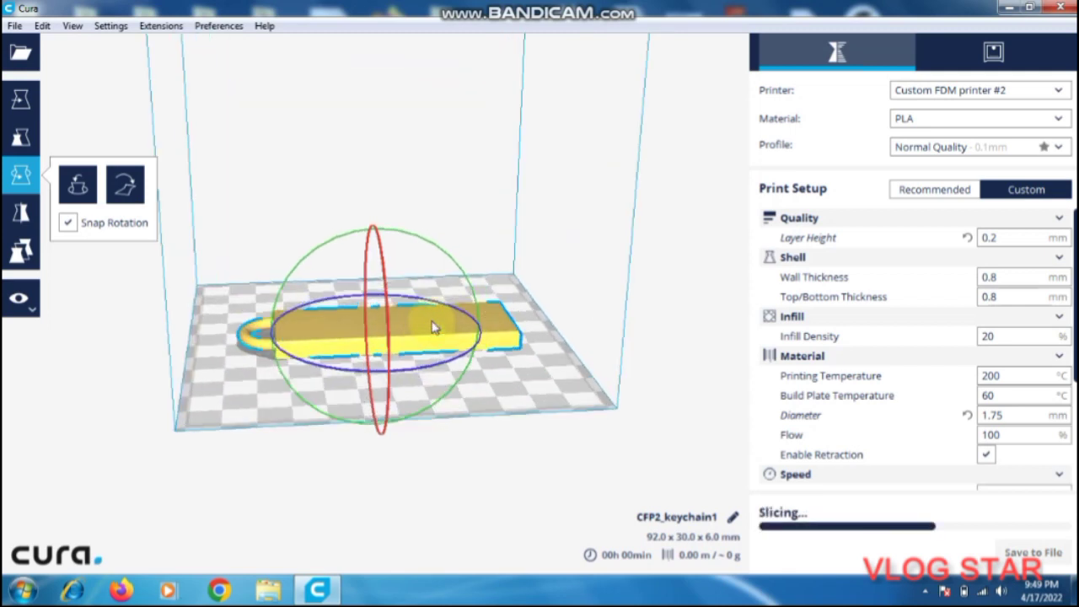
{"action": "left_click", "coordinate": [489, 198]}
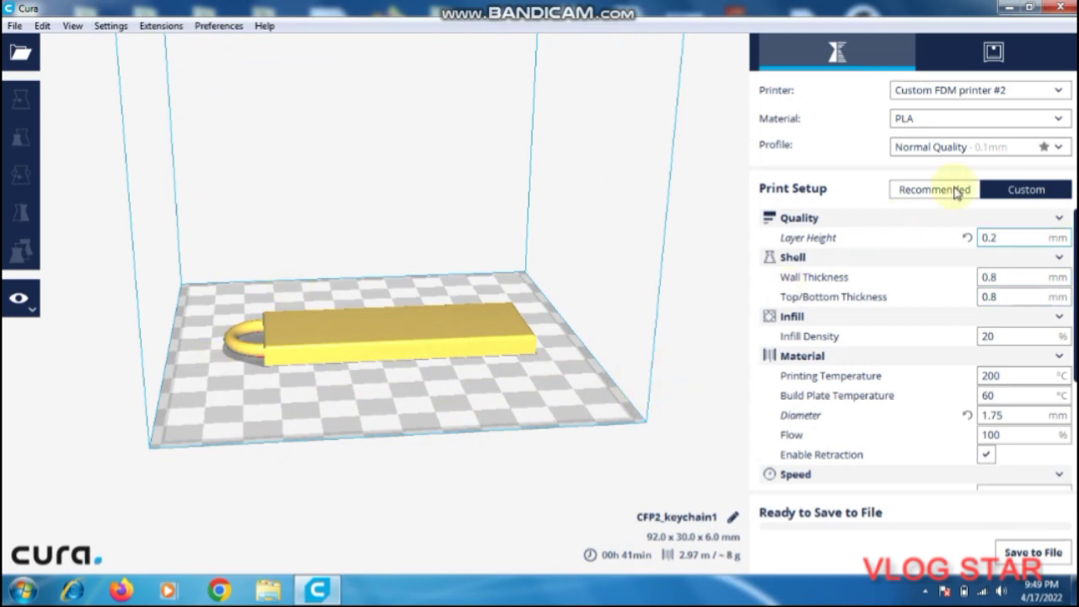
Step: Load Keychain2.stl from the Desktop folder onto the build plate
{"action": "left_click", "coordinate": [20, 54]}
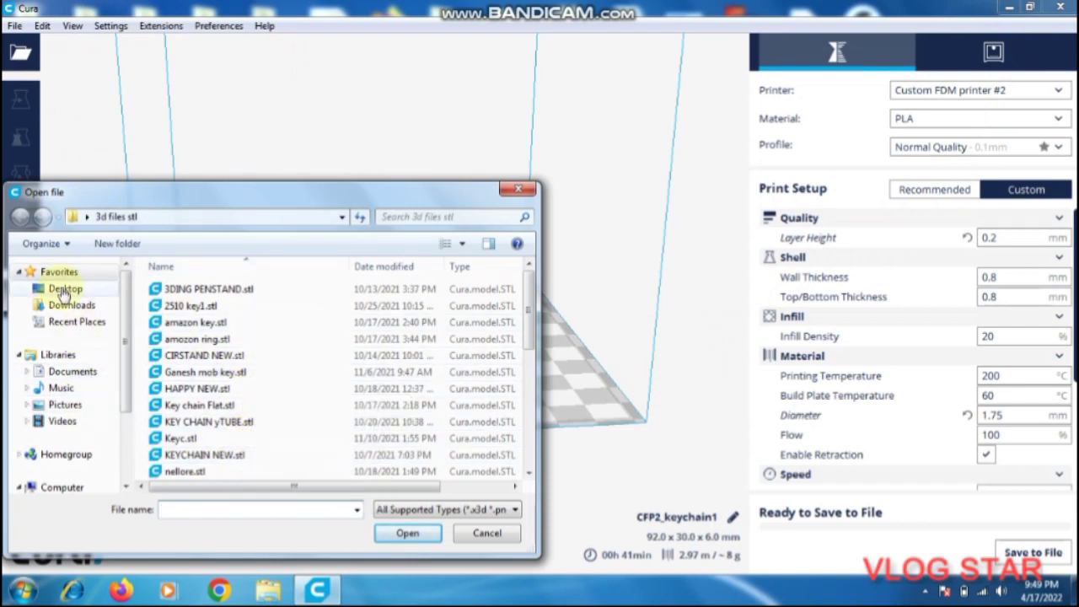
{"action": "left_click", "coordinate": [63, 290]}
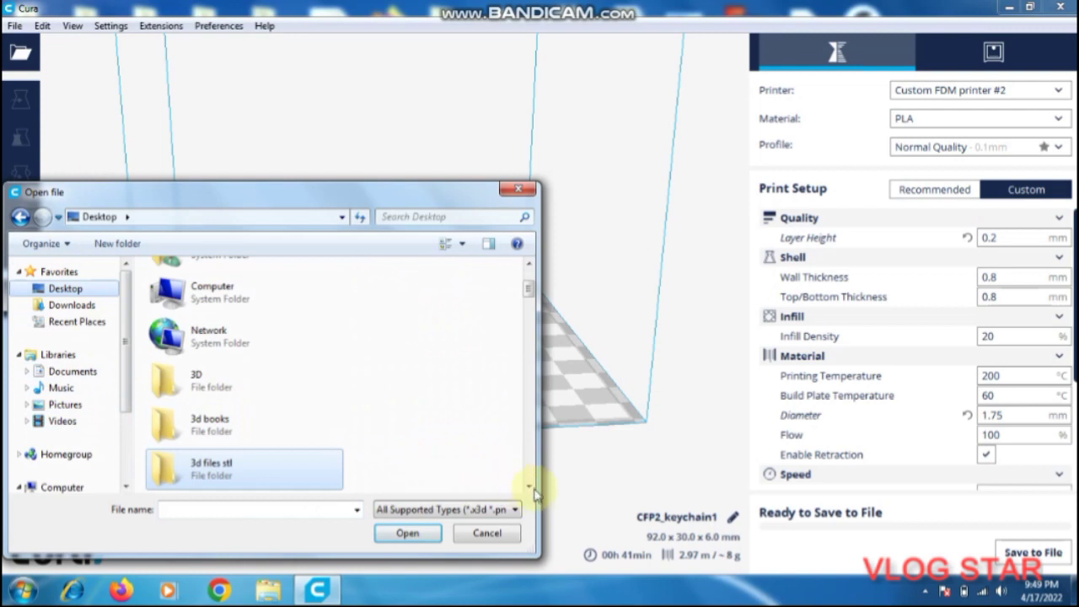
{"action": "left_click", "coordinate": [531, 455]}
{"action": "left_click", "coordinate": [529, 448]}
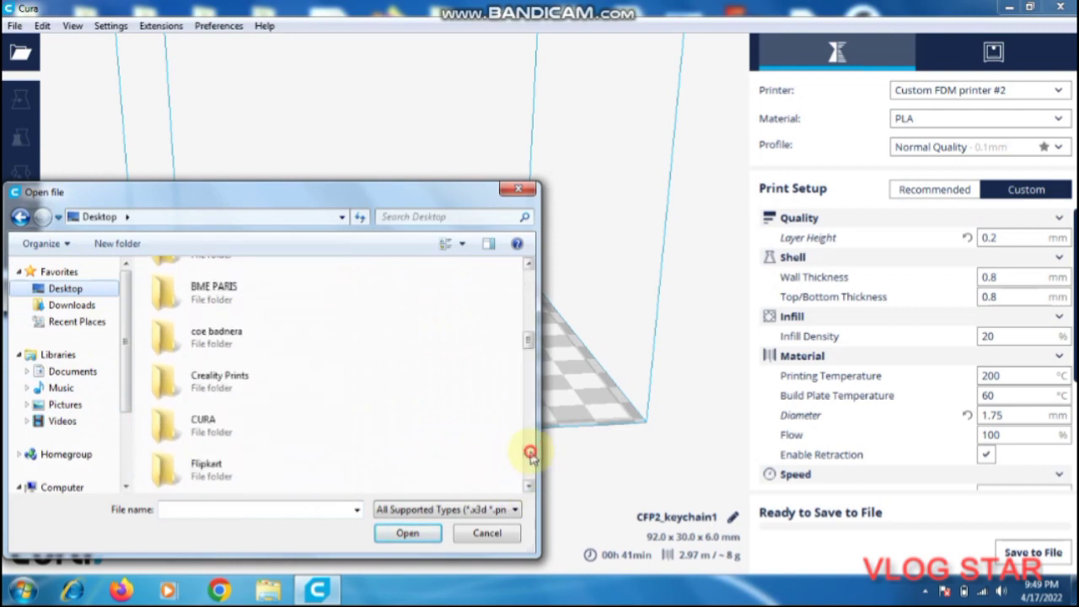
{"action": "left_click", "coordinate": [527, 463]}
{"action": "left_click", "coordinate": [527, 464]}
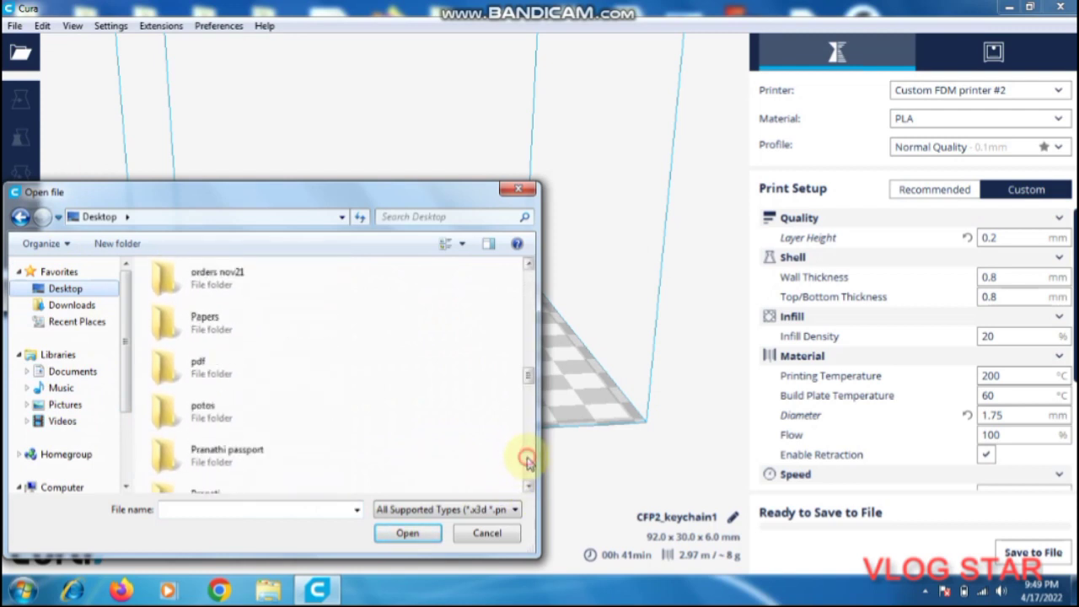
{"action": "left_click", "coordinate": [527, 464]}
{"action": "left_click", "coordinate": [527, 465]}
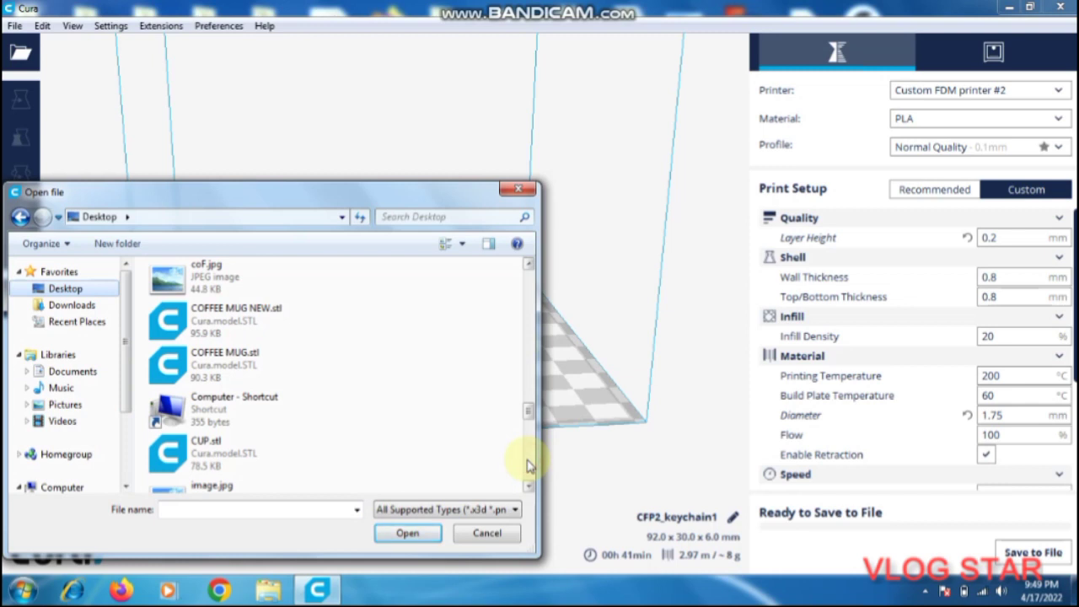
{"action": "left_click", "coordinate": [527, 464]}
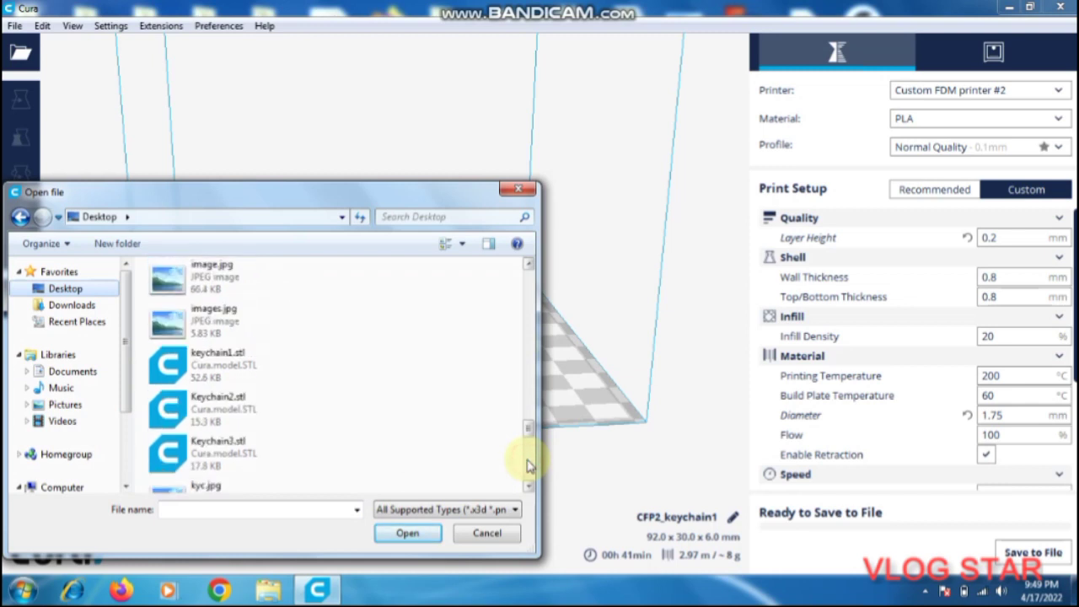
{"action": "double_click", "coordinate": [233, 410]}
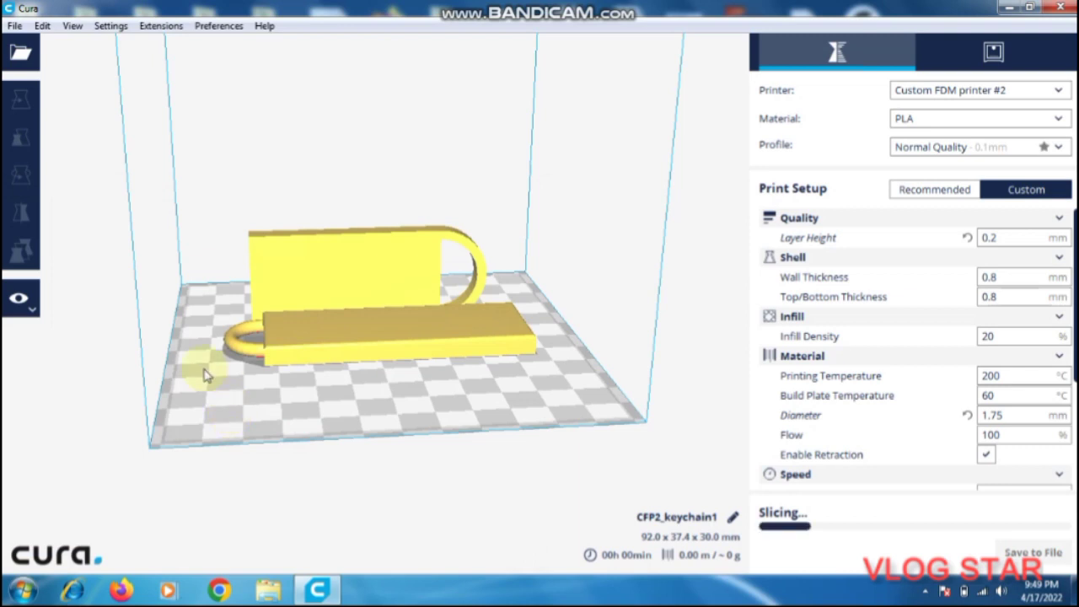
Step: Select the newly added Keychain2 model on the plate
{"action": "left_click", "coordinate": [313, 269]}
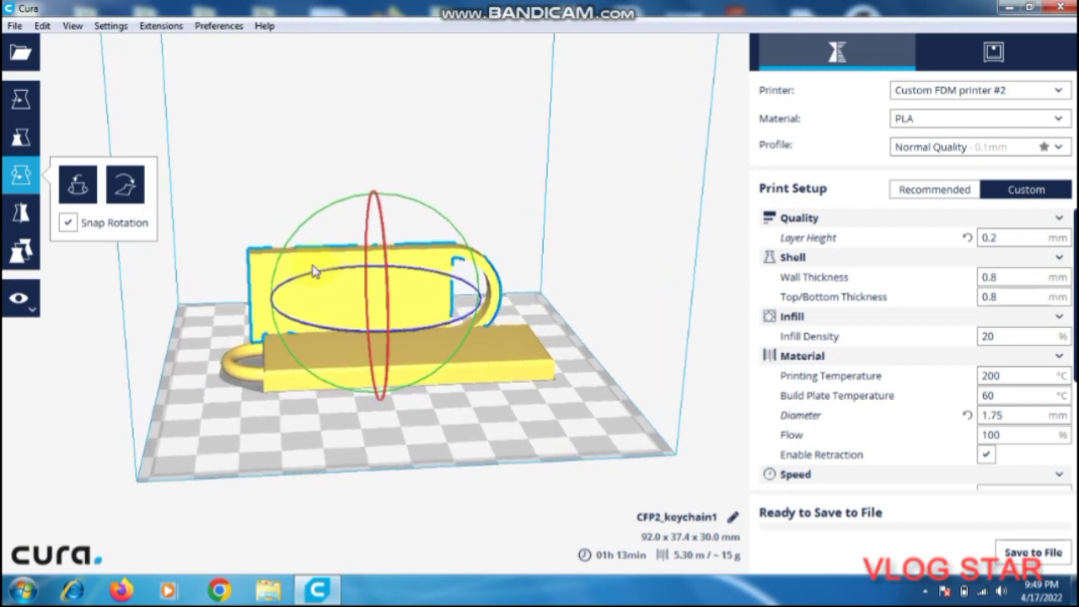
{"action": "scroll", "coordinate": [377, 308], "scroll_direction": "up", "scroll_amount": 2}
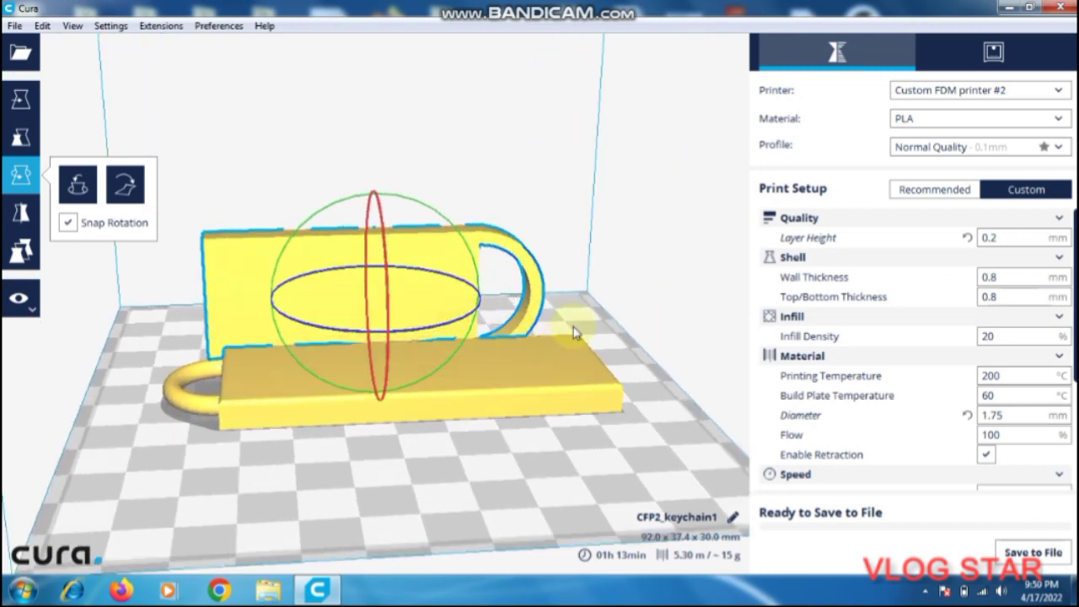
{"action": "left_click", "coordinate": [195, 235]}
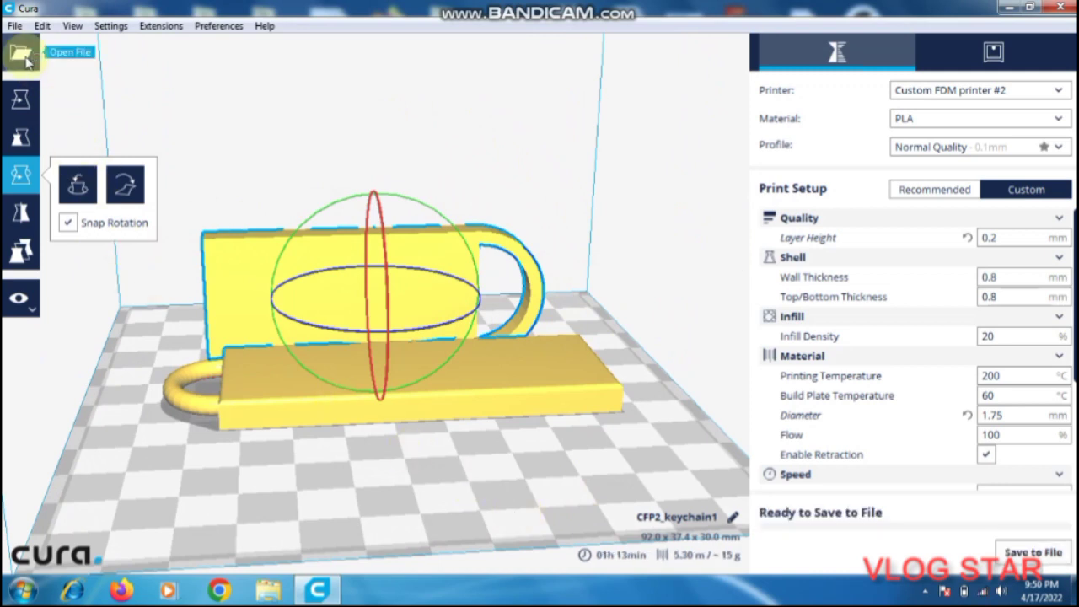
Step: Load Keychain3.stl from the Desktop and rotate it alongside the other two keychains
{"action": "left_click", "coordinate": [21, 54]}
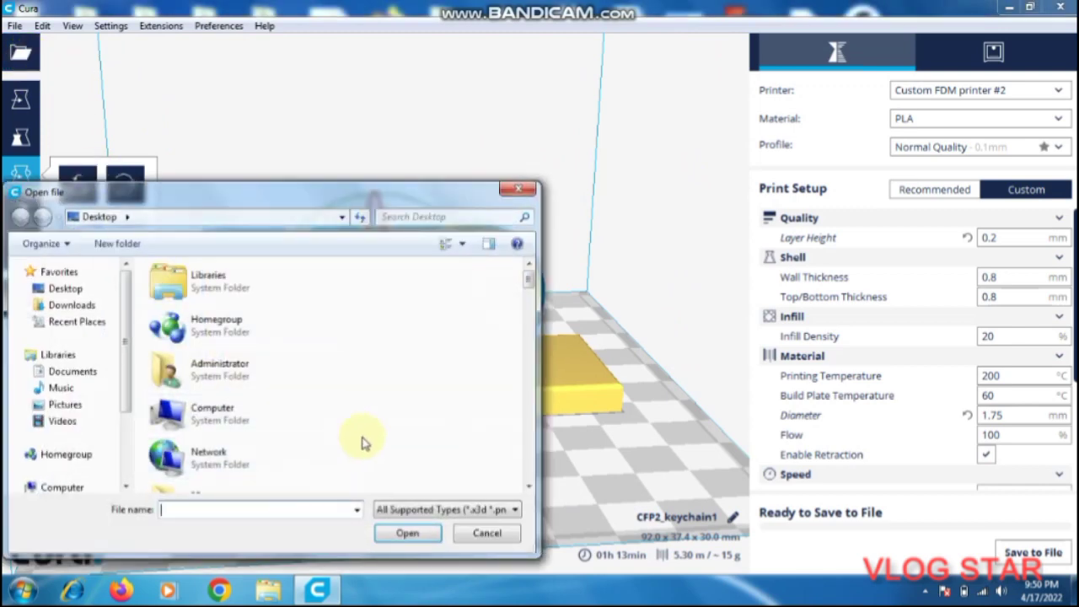
{"action": "left_click", "coordinate": [531, 453]}
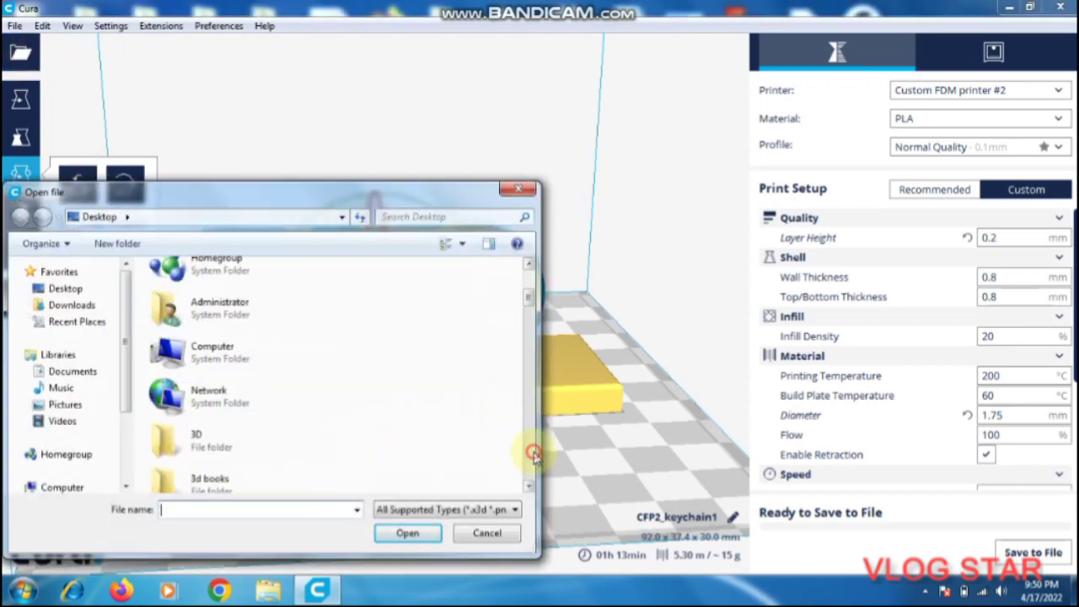
{"action": "scroll", "coordinate": [531, 456], "scroll_direction": "down", "scroll_amount": 5}
{"action": "scroll", "coordinate": [531, 455], "scroll_direction": "down", "scroll_amount": 5}
{"action": "scroll", "coordinate": [531, 455], "scroll_direction": "down", "scroll_amount": 5}
{"action": "scroll", "coordinate": [529, 460], "scroll_direction": "down", "scroll_amount": 1}
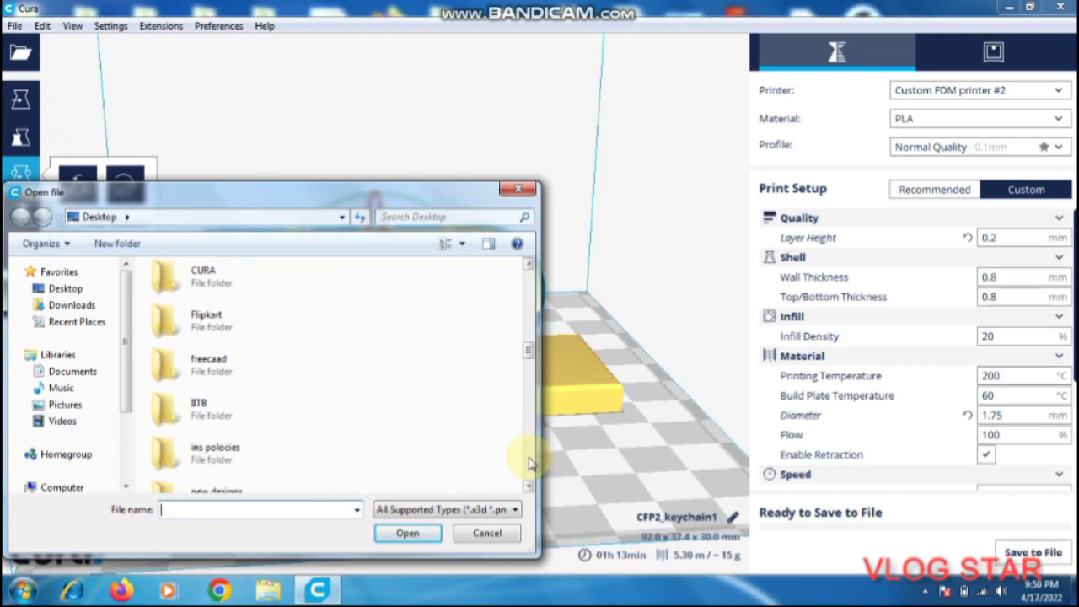
{"action": "scroll", "coordinate": [529, 460], "scroll_direction": "down", "scroll_amount": 3}
{"action": "scroll", "coordinate": [529, 460], "scroll_direction": "down", "scroll_amount": 3}
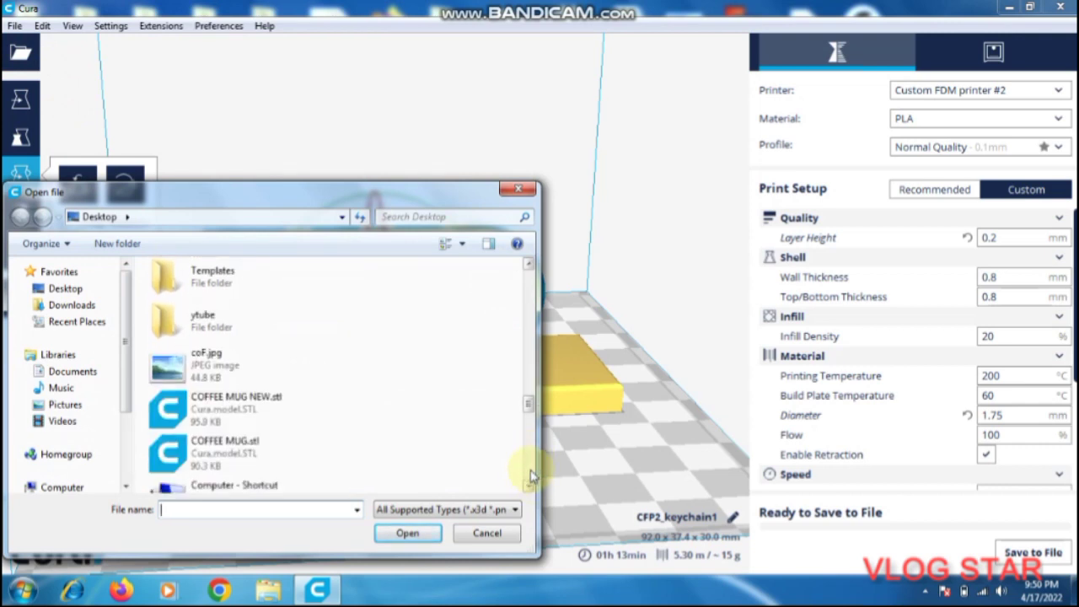
{"action": "scroll", "coordinate": [528, 473], "scroll_direction": "down", "scroll_amount": 3}
{"action": "scroll", "coordinate": [528, 472], "scroll_direction": "down", "scroll_amount": 3}
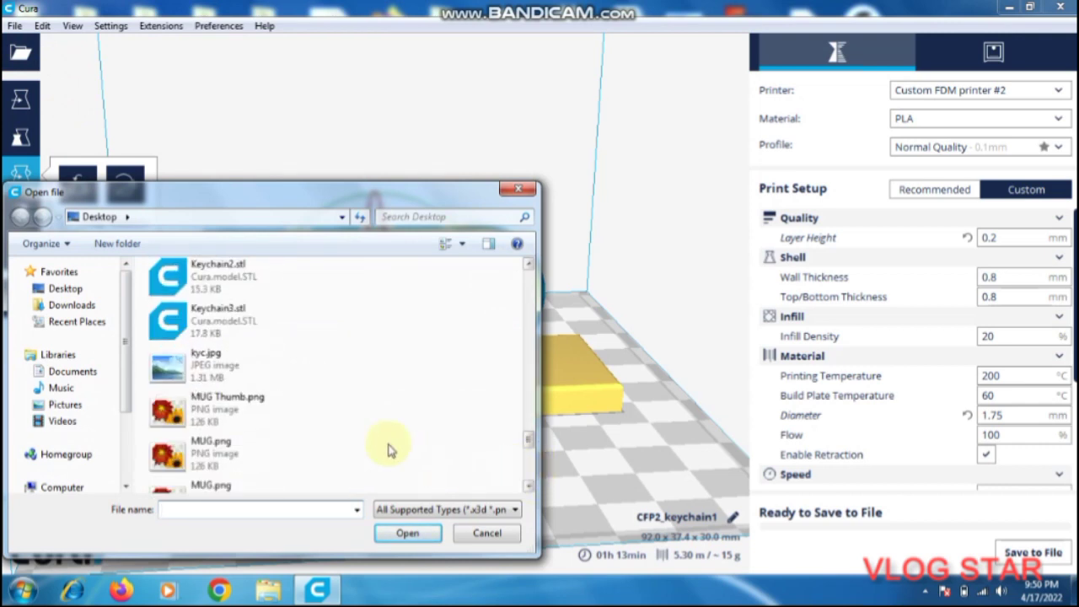
{"action": "double_click", "coordinate": [202, 329]}
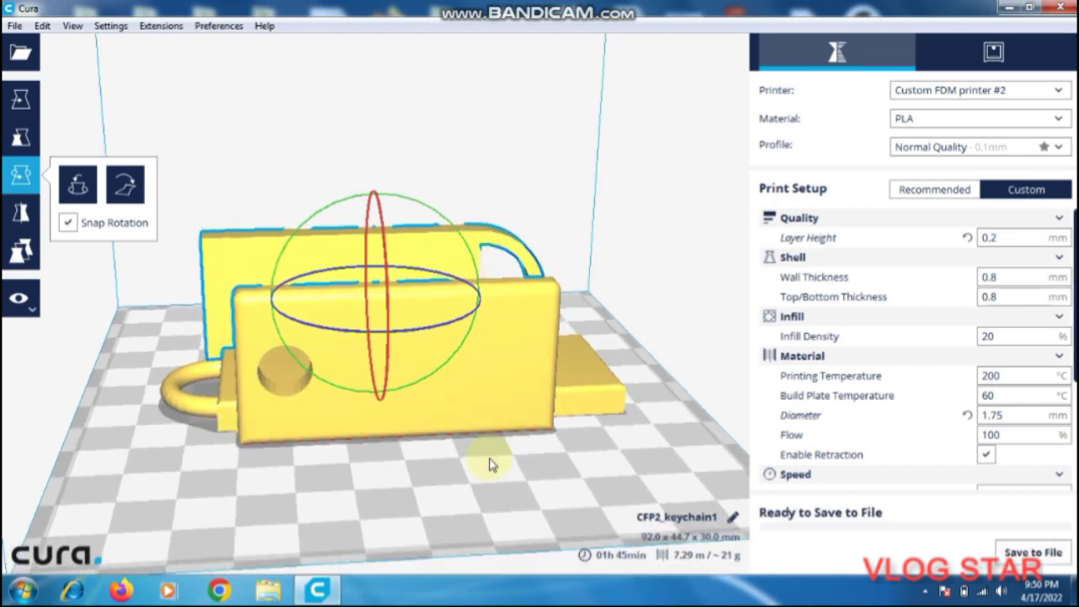
{"action": "scroll", "coordinate": [492, 464], "scroll_direction": "down", "scroll_amount": 2}
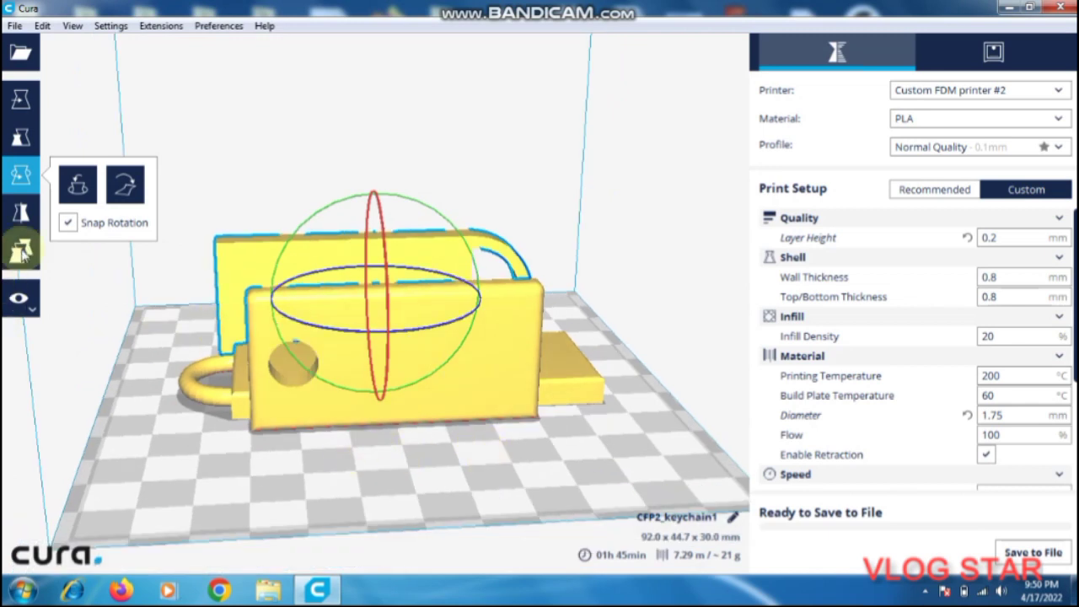
{"action": "left_click_drag", "start_coordinate": [390, 342], "coordinate": [389, 365]}
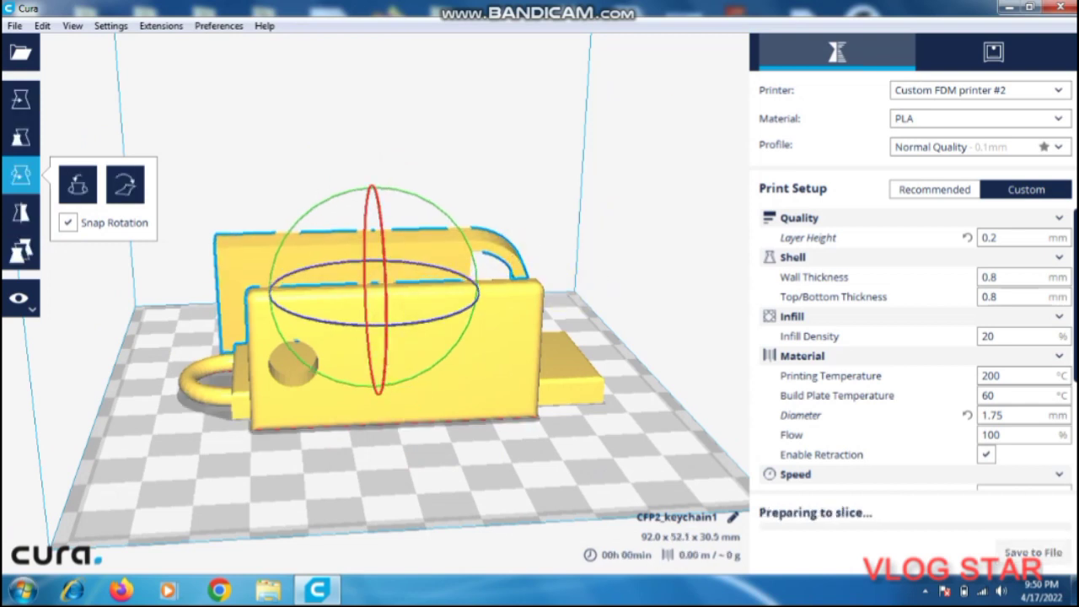
Step: Close Cura and launch Bandicam from its desktop shortcut
{"action": "left_click", "coordinate": [1064, 8]}
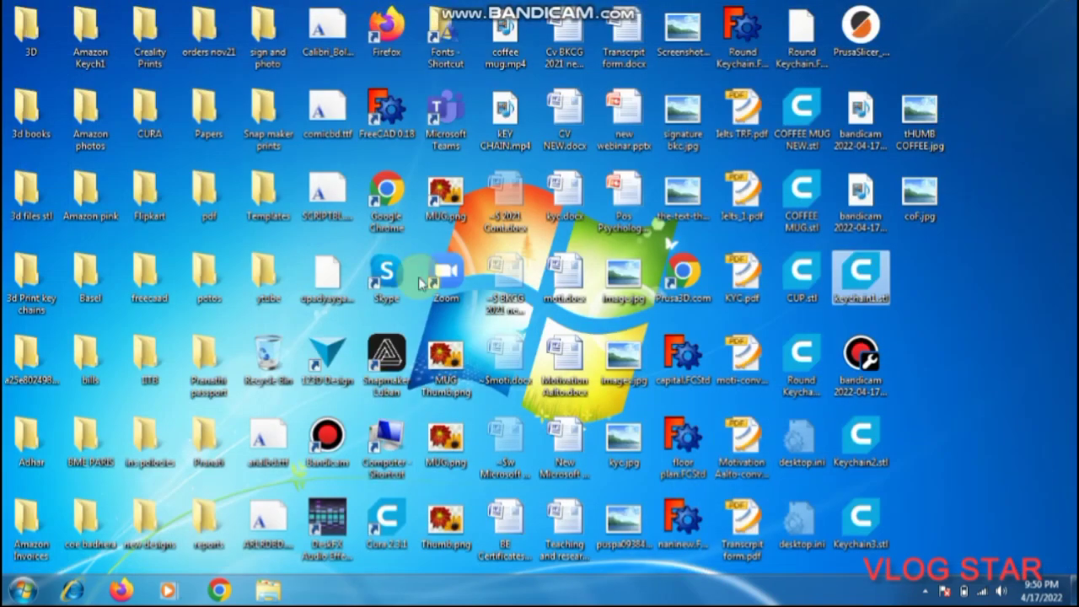
{"action": "left_click", "coordinate": [331, 435]}
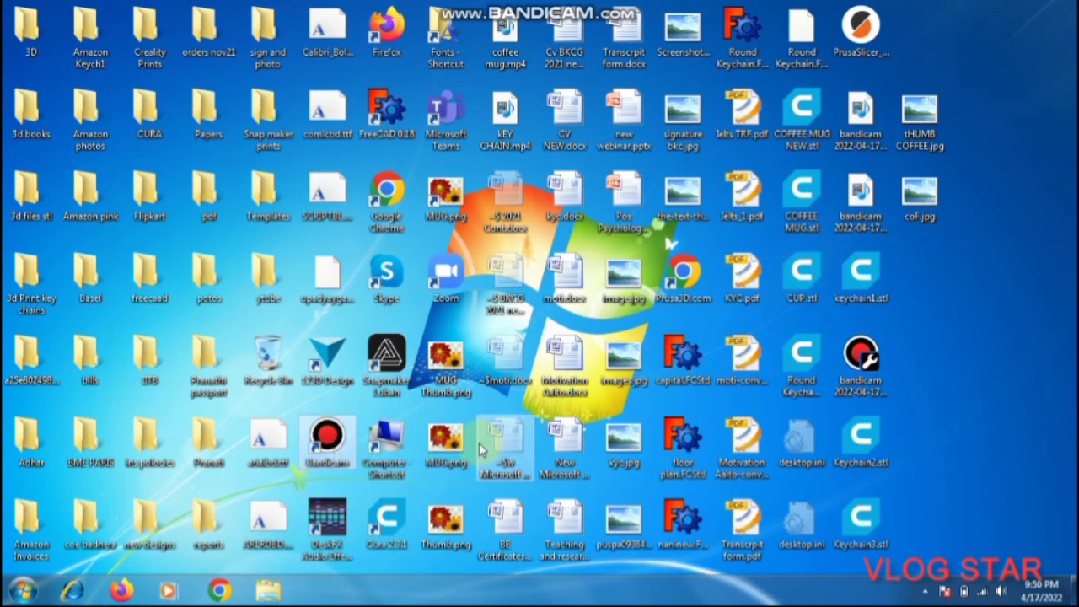
{"action": "double_click", "coordinate": [327, 434]}
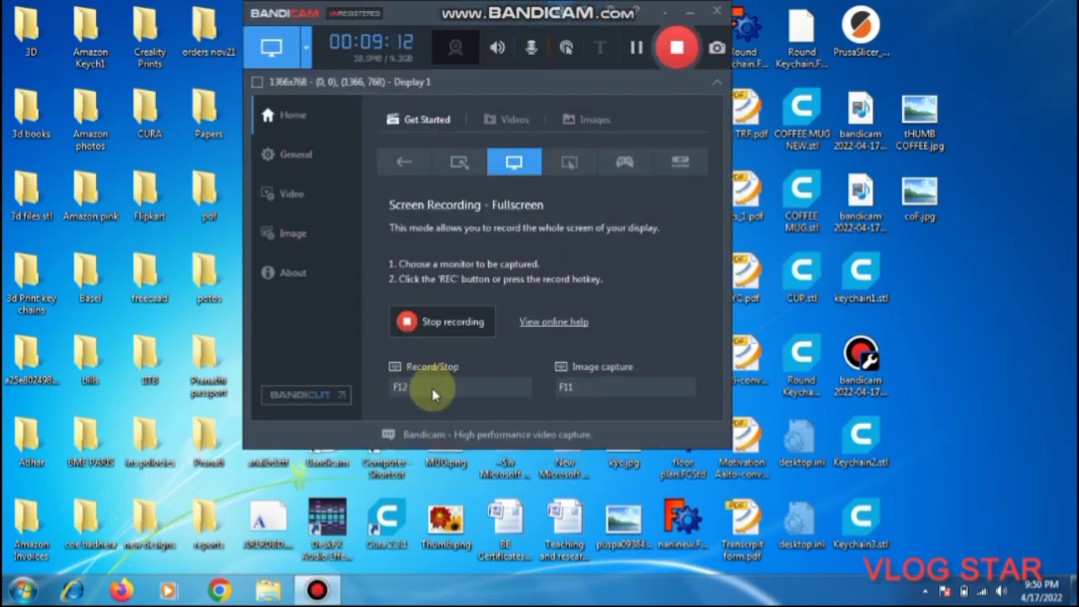